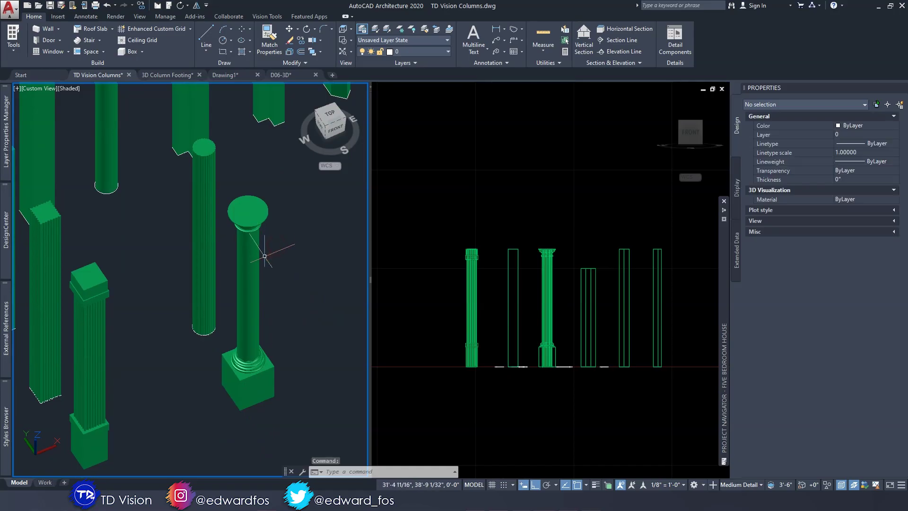
{"action": "middle_click_drag", "start_coordinate": [272, 246], "coordinate": [285, 217]}
{"action": "middle_click_drag", "start_coordinate": [217, 231], "coordinate": [233, 246]}
{"action": "left_click", "coordinate": [482, 209]}
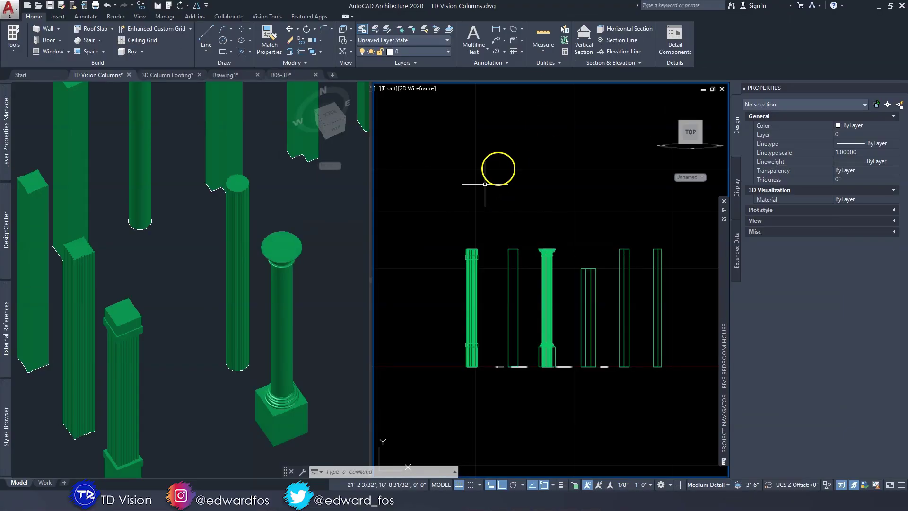
{"action": "left_click", "coordinate": [489, 177]}
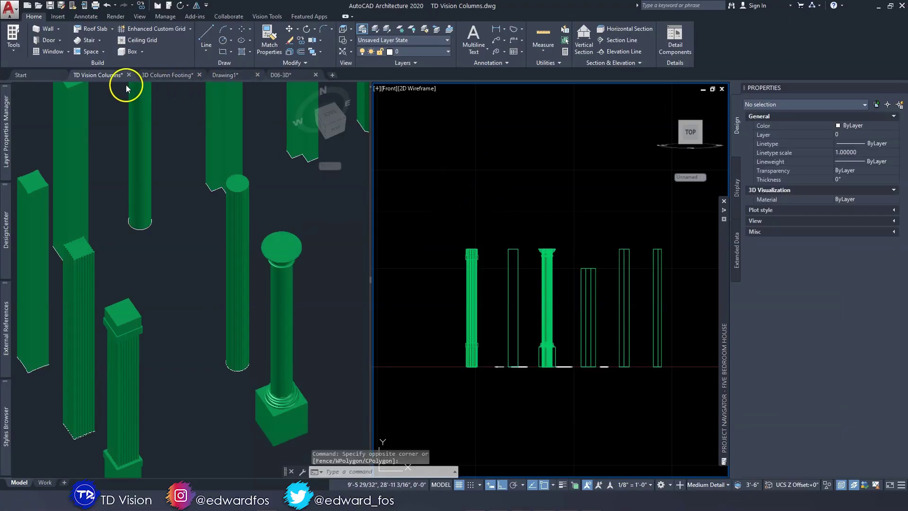
Switch to the Drawing1 drawing and list the Structural Column styles in the Styles Browser
{"action": "left_click", "coordinate": [225, 75]}
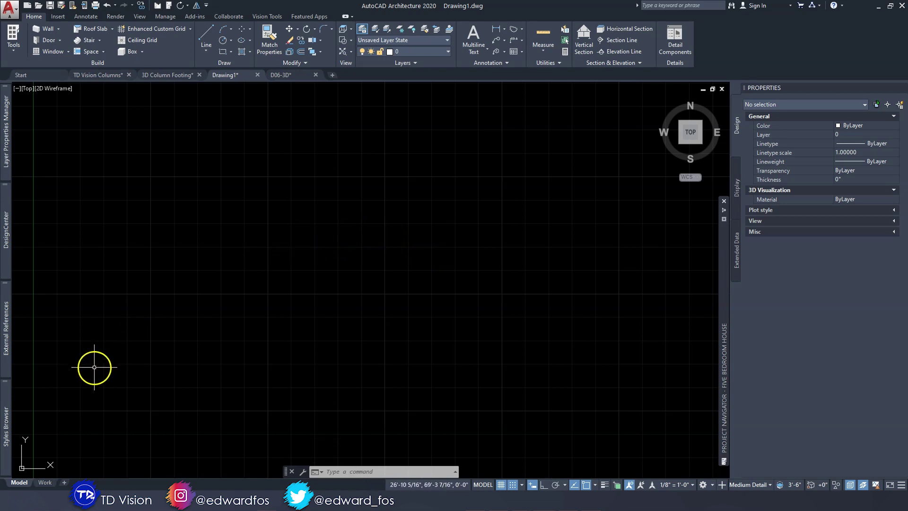
{"action": "mouse_move", "coordinate": [7, 428]}
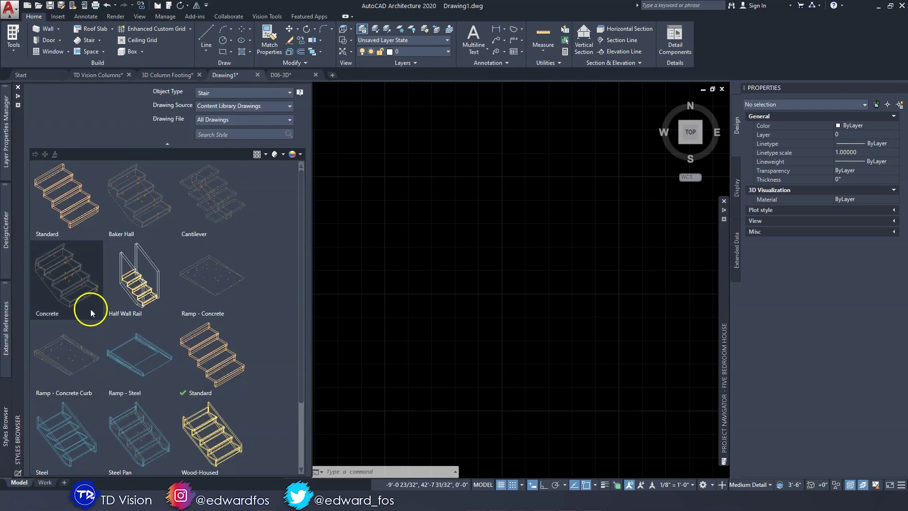
{"action": "left_click", "coordinate": [241, 107]}
{"action": "left_click", "coordinate": [257, 93]}
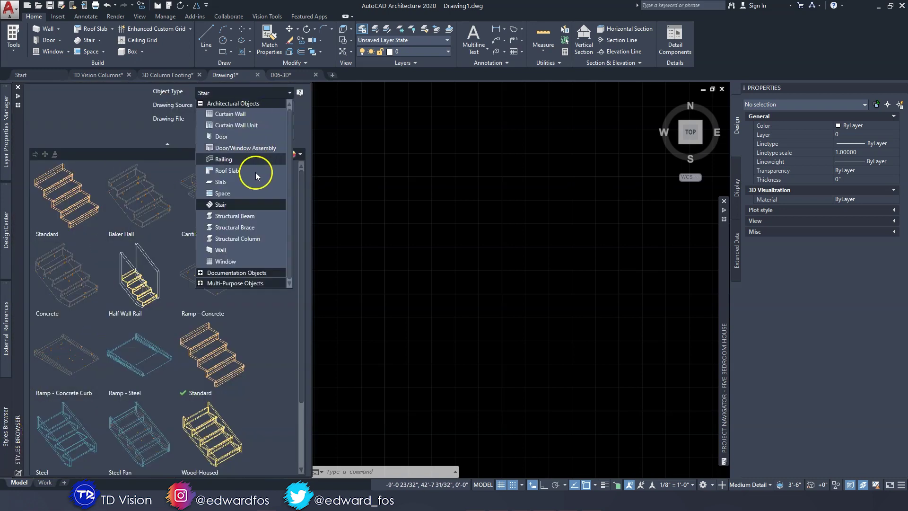
{"action": "left_click", "coordinate": [249, 240]}
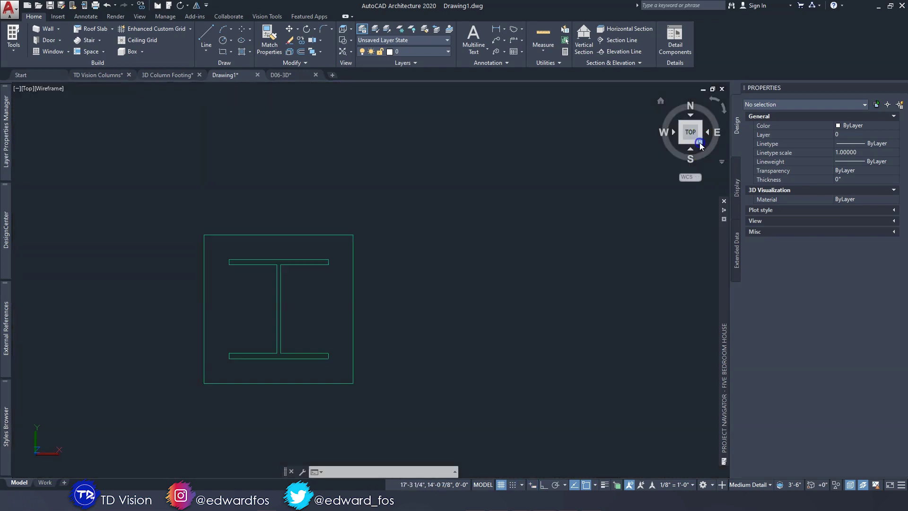
In the SE isometric view, lengthen the W8x31 steel column so it extends above the column surrounding it
{"action": "left_click", "coordinate": [700, 146]}
{"action": "scroll", "coordinate": [424, 296], "scroll_direction": "up", "scroll_amount": 2}
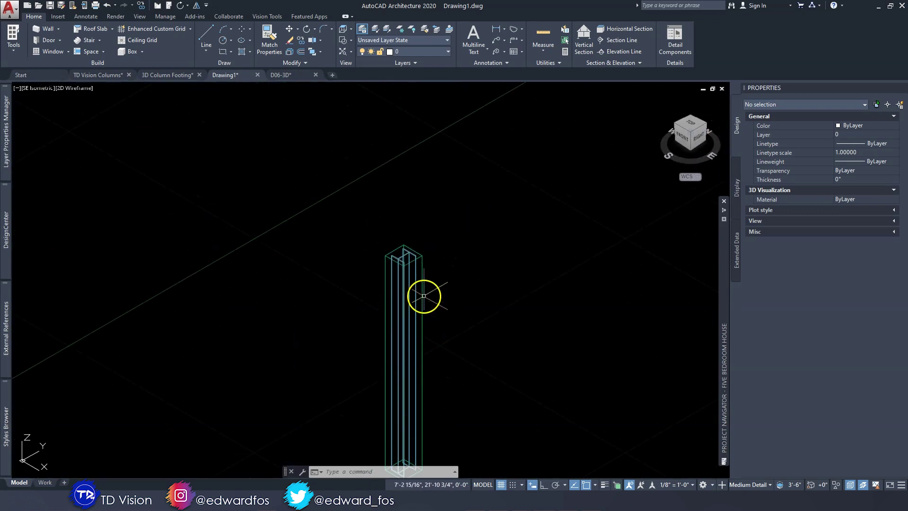
{"action": "scroll", "coordinate": [424, 296], "scroll_direction": "up", "scroll_amount": 2}
{"action": "left_click", "coordinate": [392, 213]}
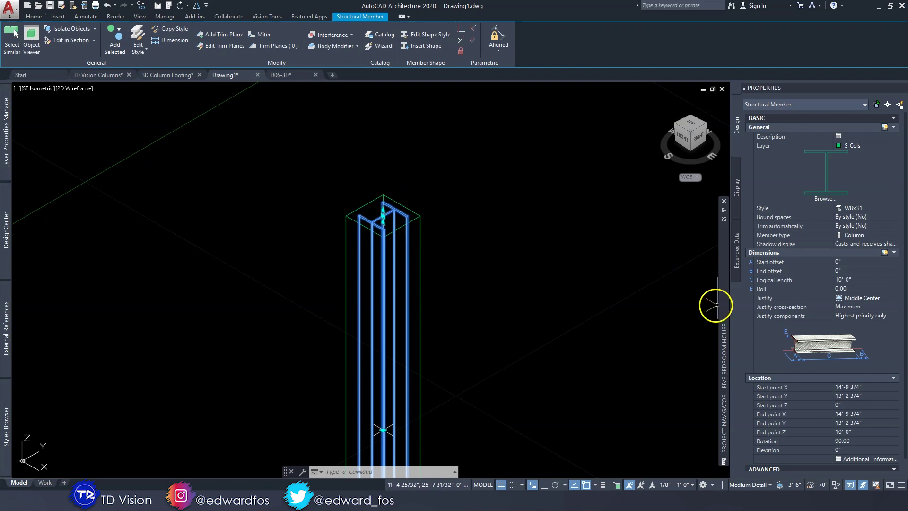
{"action": "key", "text": "Escape"}
{"action": "key", "text": "Escape"}
{"action": "key", "text": "Escape"}
{"action": "scroll", "coordinate": [462, 250], "scroll_direction": "down", "scroll_amount": 3}
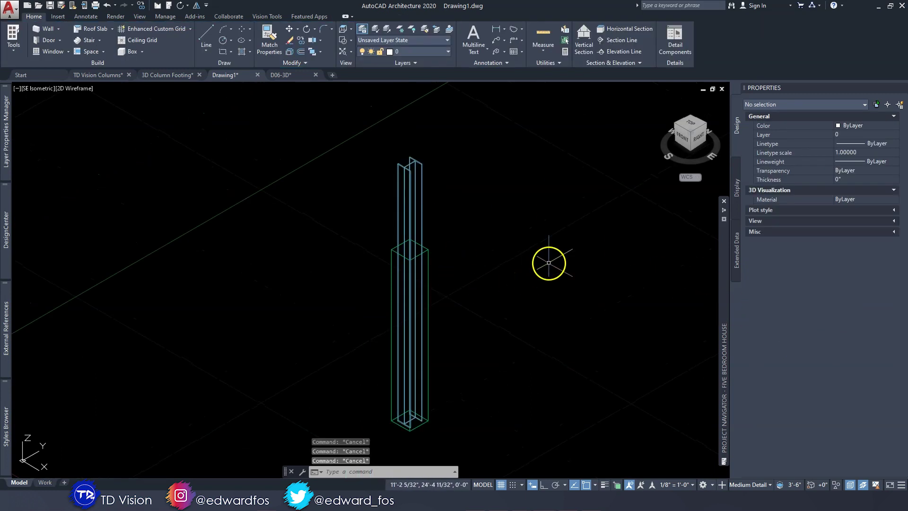
Return to the top view of the column
{"action": "middle_click_drag", "start_coordinate": [436, 298], "coordinate": [450, 255]}
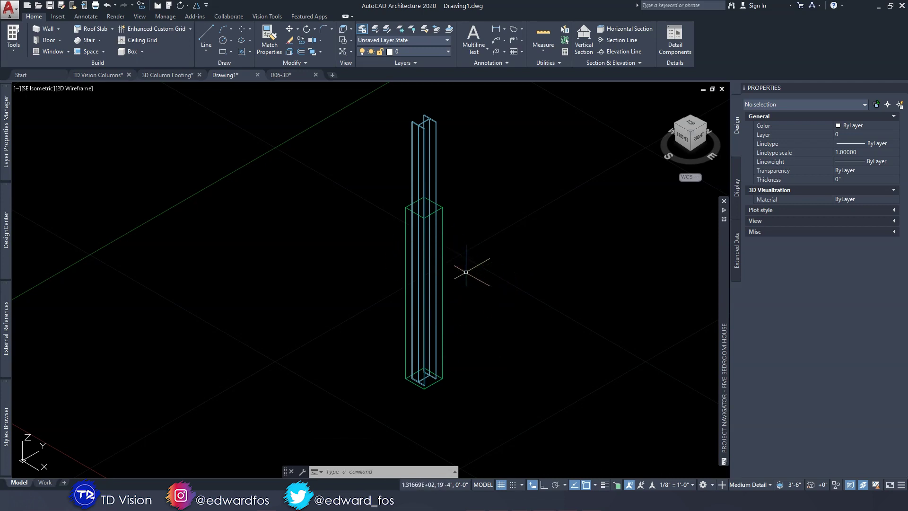
{"action": "middle_click_drag", "start_coordinate": [432, 227], "coordinate": [418, 252]}
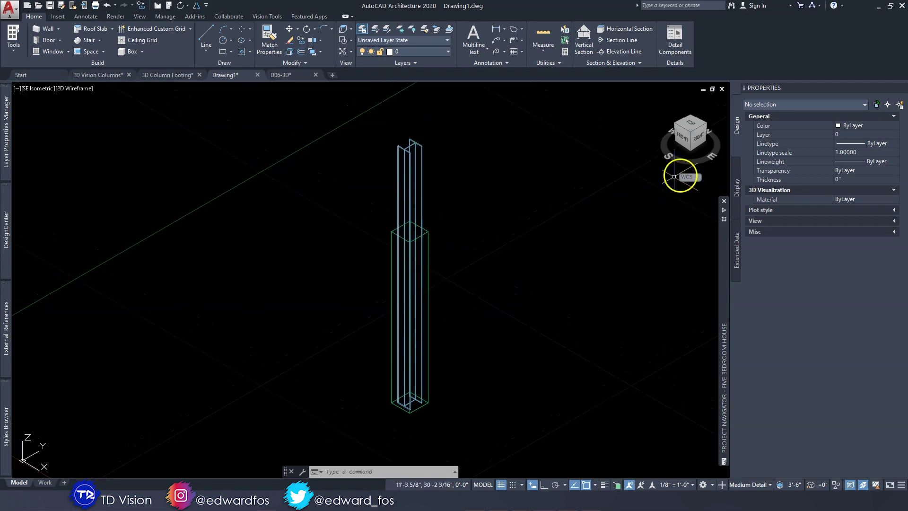
{"action": "left_click", "coordinate": [692, 124]}
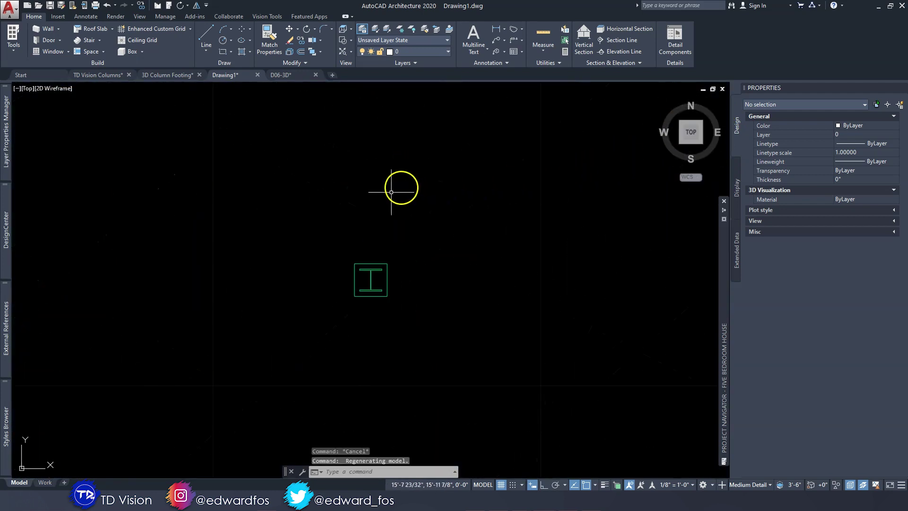
{"action": "left_click", "coordinate": [141, 52]}
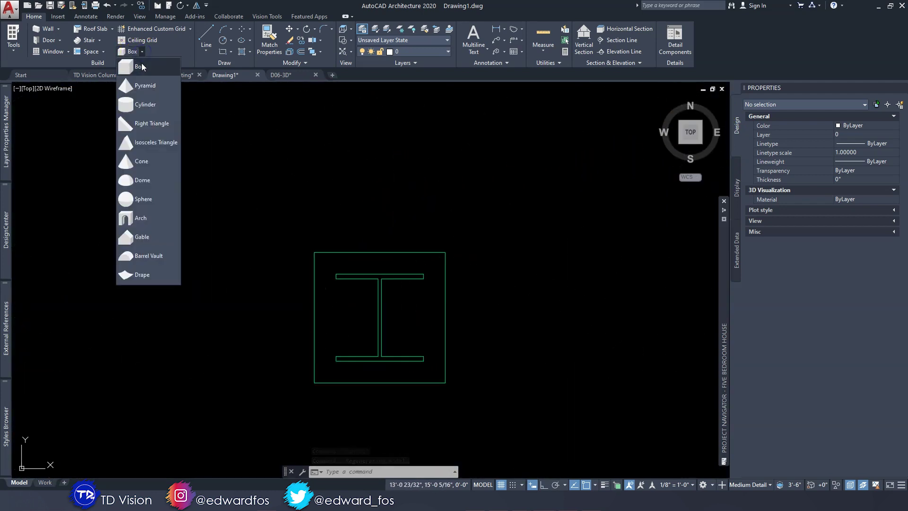
{"action": "left_click", "coordinate": [141, 67]}
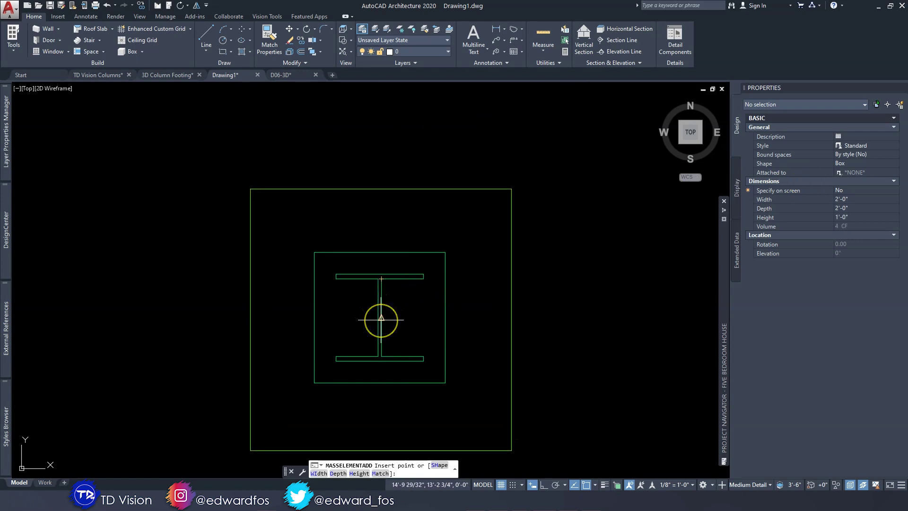
{"action": "scroll", "coordinate": [381, 320], "scroll_direction": "up", "scroll_amount": 2}
{"action": "scroll", "coordinate": [381, 319], "scroll_direction": "down", "scroll_amount": 2}
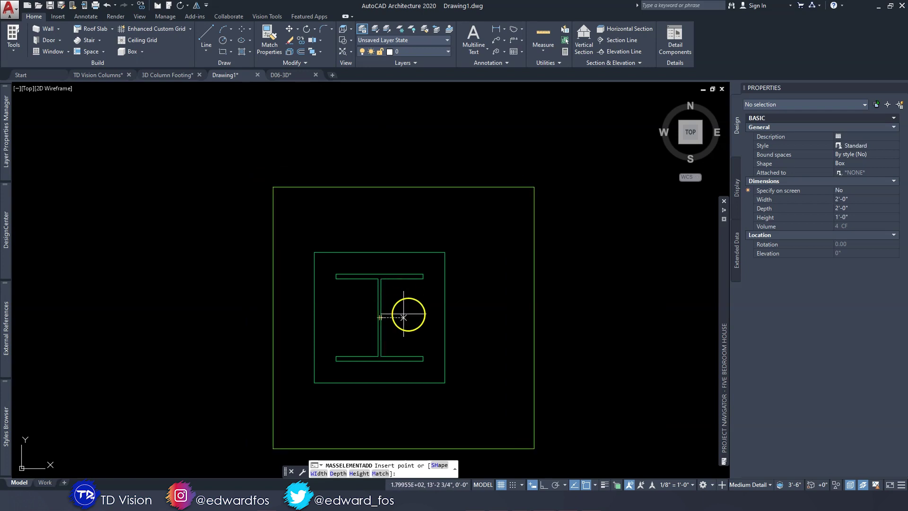
{"action": "left_click", "coordinate": [379, 318]}
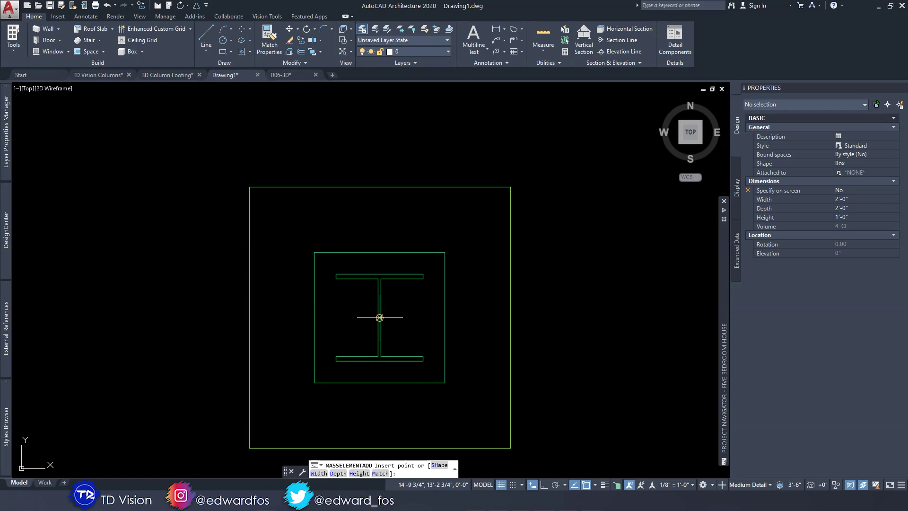
{"action": "key", "text": "Escape"}
{"action": "key", "text": "Escape"}
{"action": "key", "text": "Escape"}
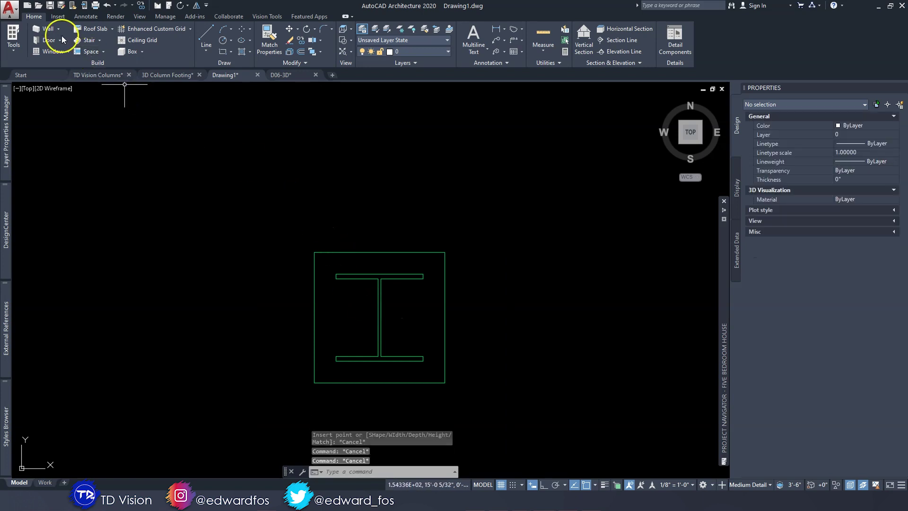
Open the Design Tool Catalog - Imperial in the Content Browser
{"action": "left_click", "coordinate": [14, 47]}
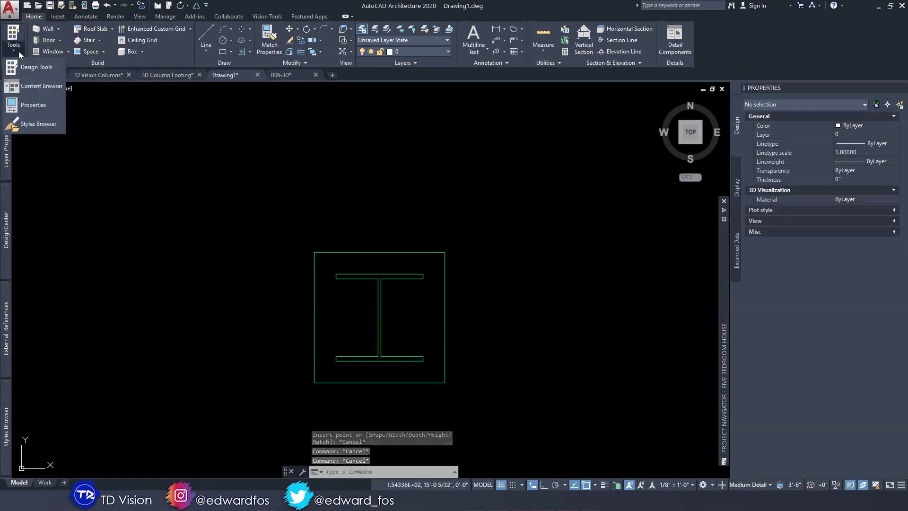
{"action": "left_click", "coordinate": [31, 87]}
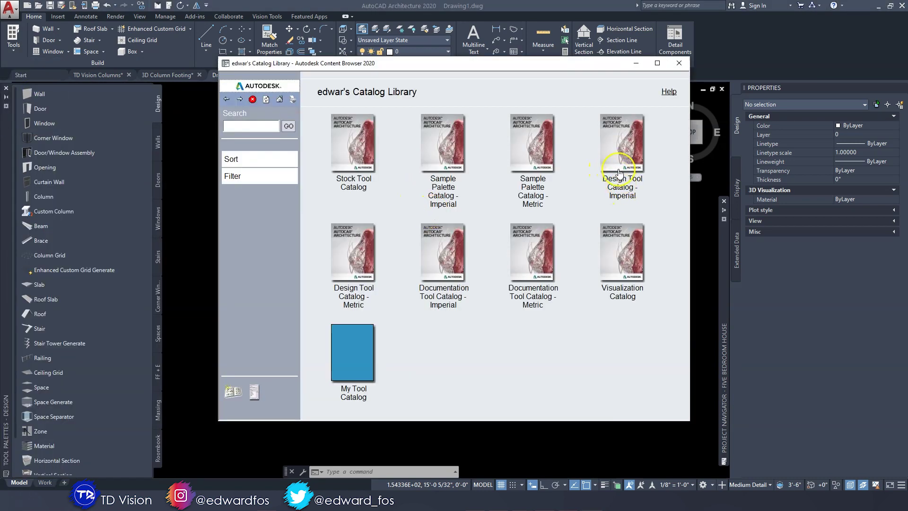
{"action": "left_click", "coordinate": [619, 173]}
{"action": "left_click", "coordinate": [253, 124]}
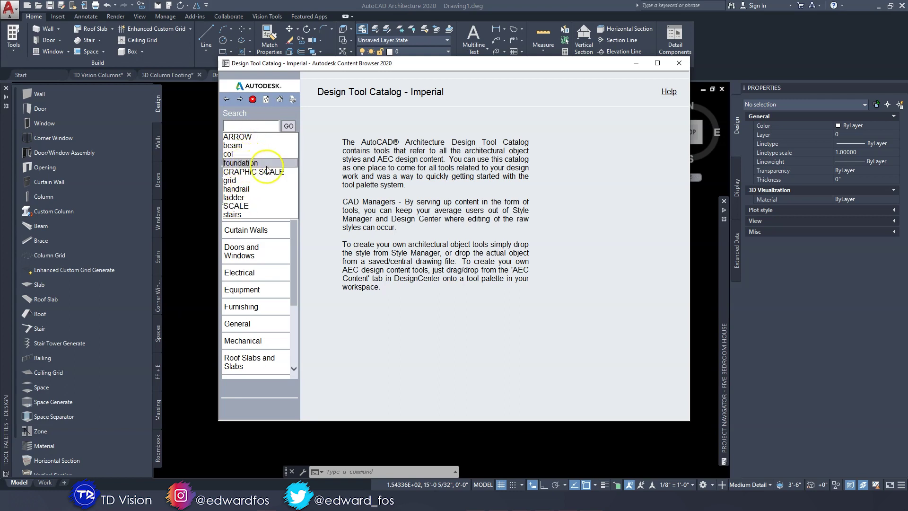
{"action": "left_click", "coordinate": [315, 209]}
Find the Foundation tool among the catalog's concrete walls and start inserting it into the drawing
{"action": "mouse_move", "coordinate": [251, 291]}
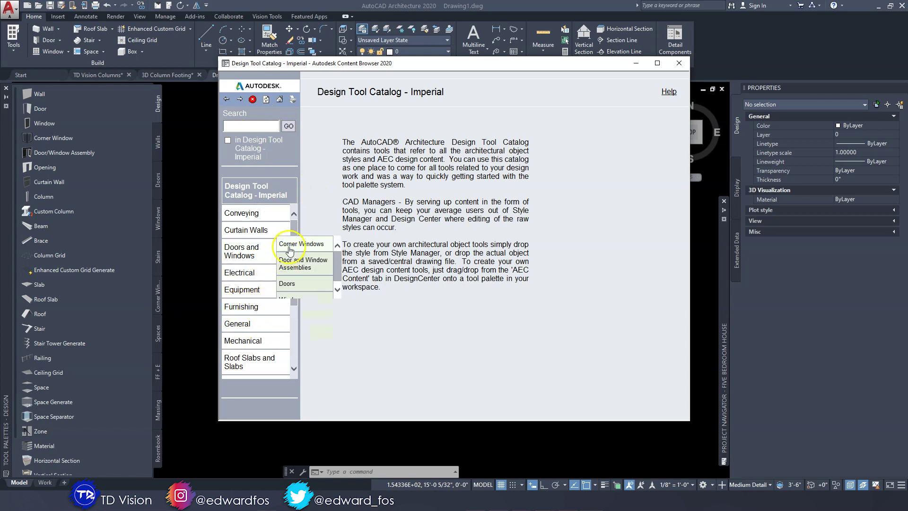
{"action": "scroll", "coordinate": [286, 250], "scroll_direction": "down", "scroll_amount": 3}
{"action": "left_click", "coordinate": [255, 369]}
{"action": "left_click", "coordinate": [554, 156]}
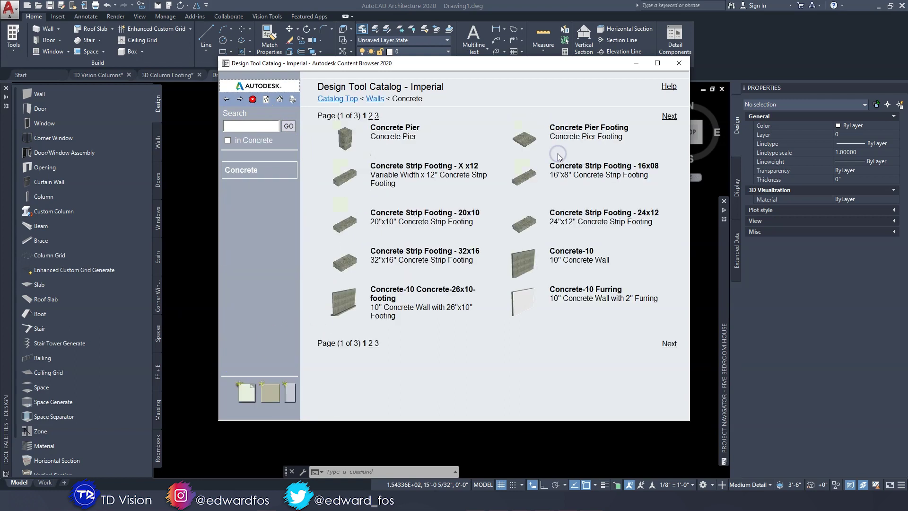
{"action": "left_click", "coordinate": [669, 343]}
{"action": "left_click", "coordinate": [669, 344]}
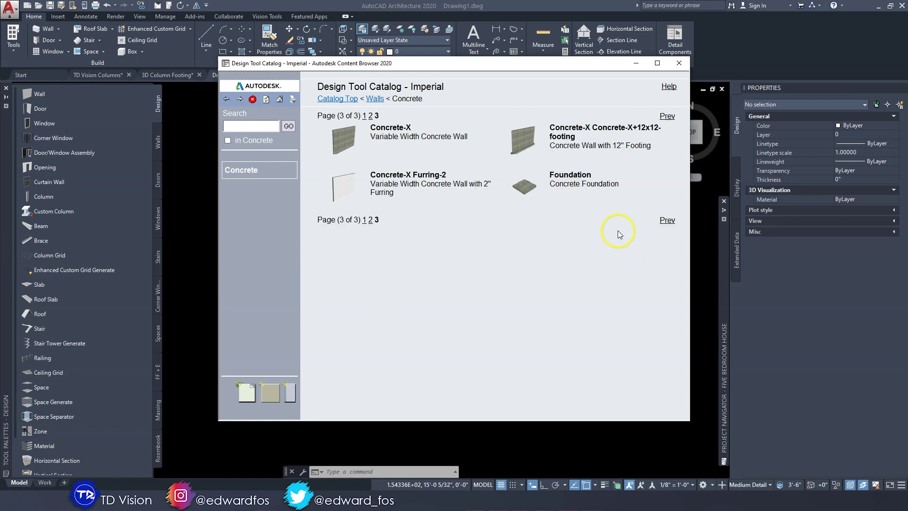
{"action": "left_click", "coordinate": [526, 187]}
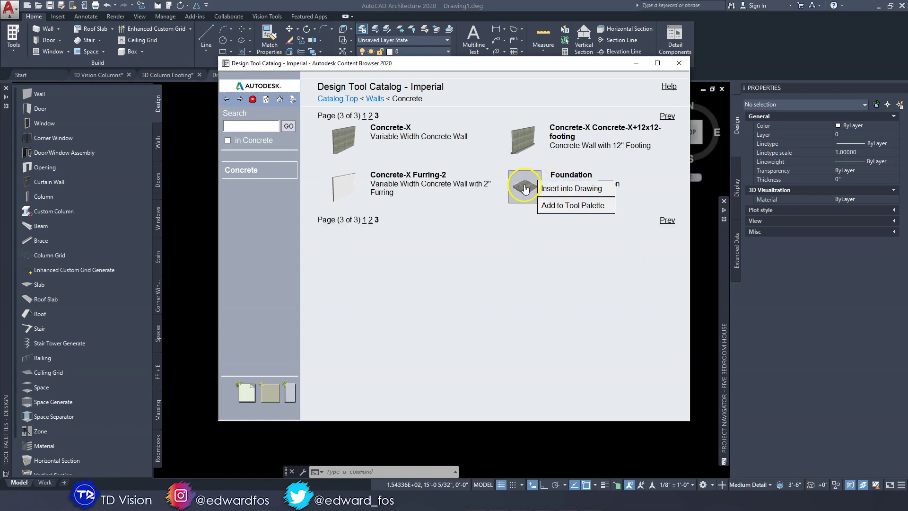
{"action": "left_click", "coordinate": [564, 189]}
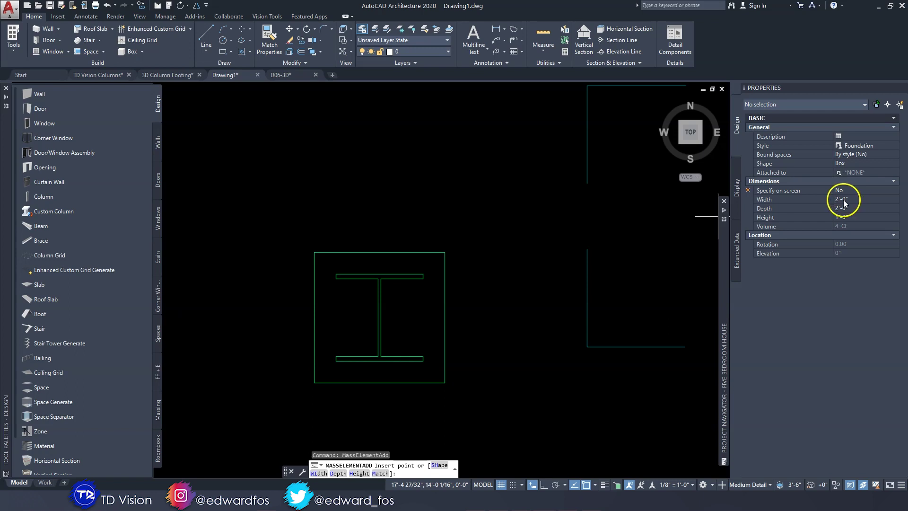
Set the height of the new foundation box to 10"
{"action": "left_click", "coordinate": [854, 200]}
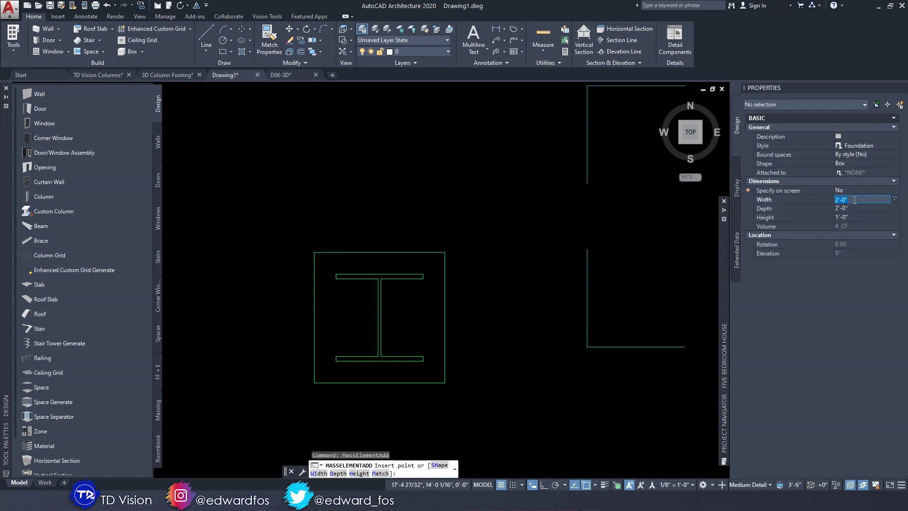
{"action": "left_click", "coordinate": [853, 218]}
{"action": "type", "text": "10"}
{"action": "key", "text": "Return"}
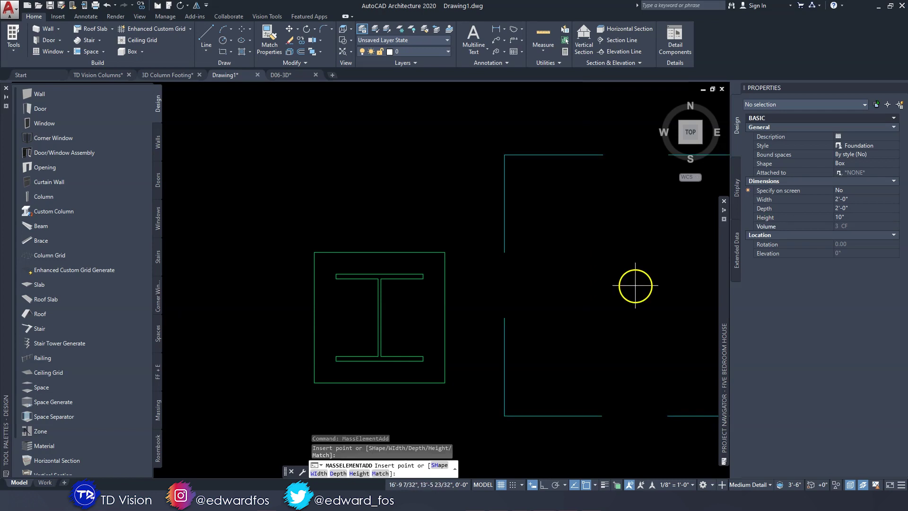
Place the foundation box at the centre of the steel column with a rotation of 0 and end the command
{"action": "scroll", "coordinate": [420, 254], "scroll_direction": "up", "scroll_amount": 3}
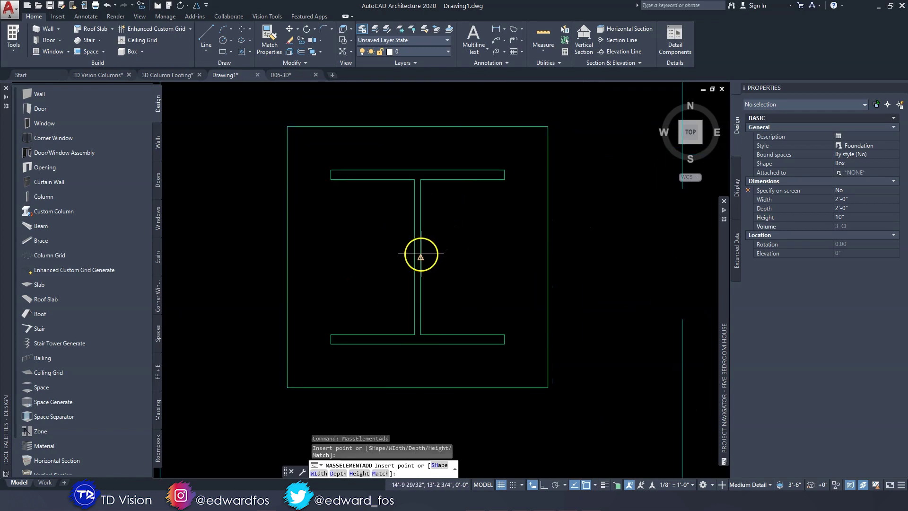
{"action": "left_click", "coordinate": [418, 257]}
{"action": "scroll", "coordinate": [417, 257], "scroll_direction": "down", "scroll_amount": 4}
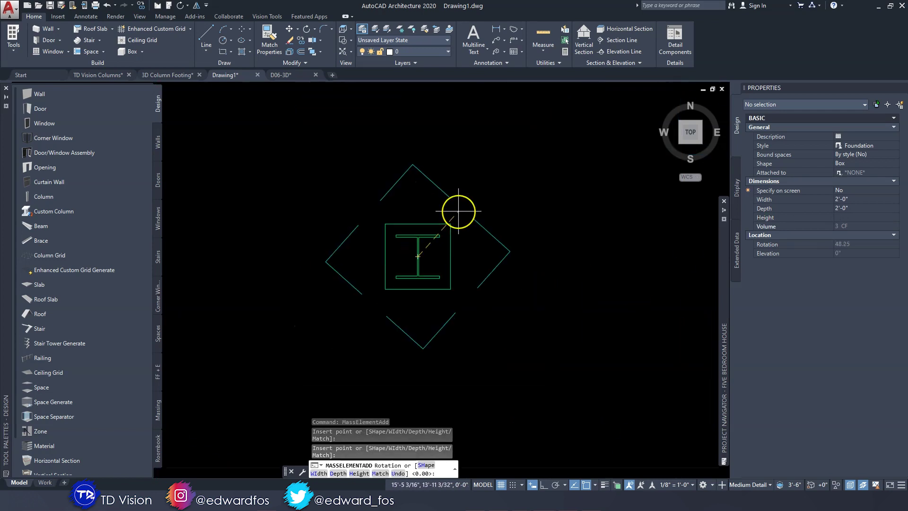
{"action": "type", "text": "0"}
{"action": "key", "text": "Return"}
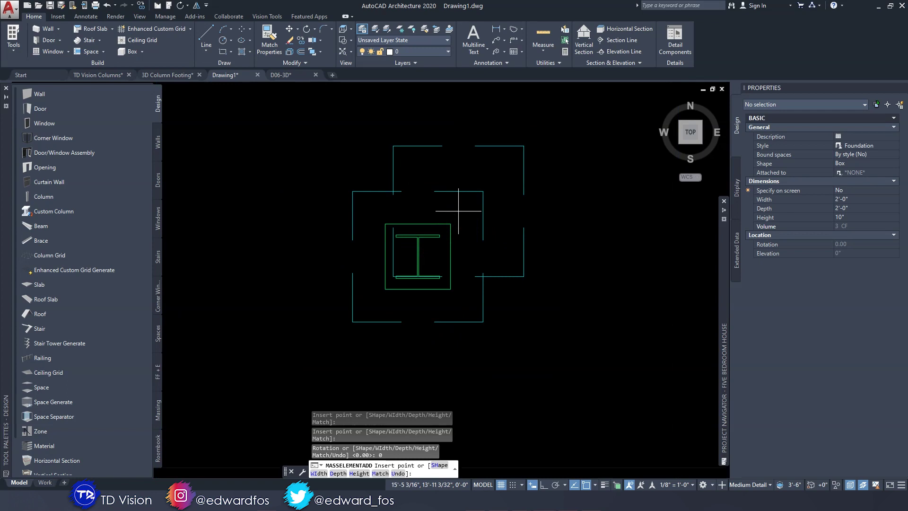
{"action": "key", "text": "Escape"}
{"action": "key", "text": "Escape"}
{"action": "key", "text": "Escape"}
Set the annotation scale to 1/4" = 1'-0"
{"action": "middle_click_drag", "start_coordinate": [481, 296], "coordinate": [472, 284]}
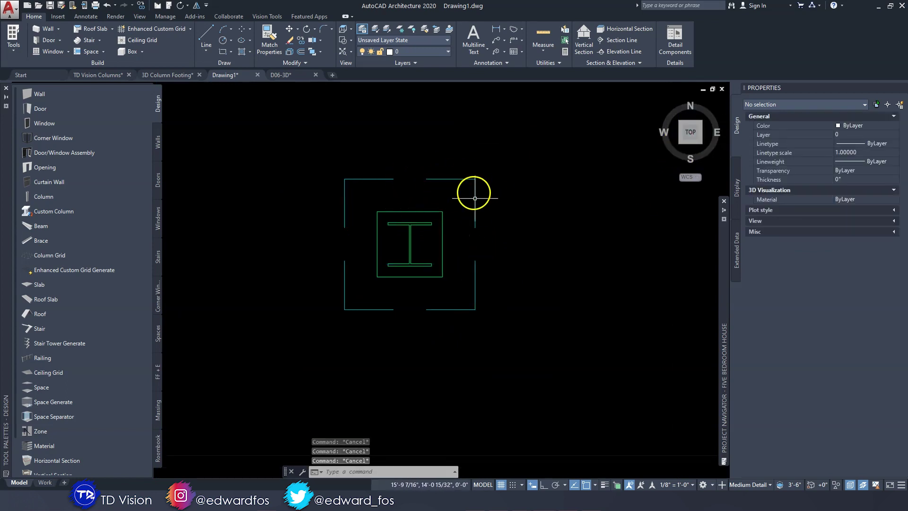
{"action": "left_click", "coordinate": [681, 485]}
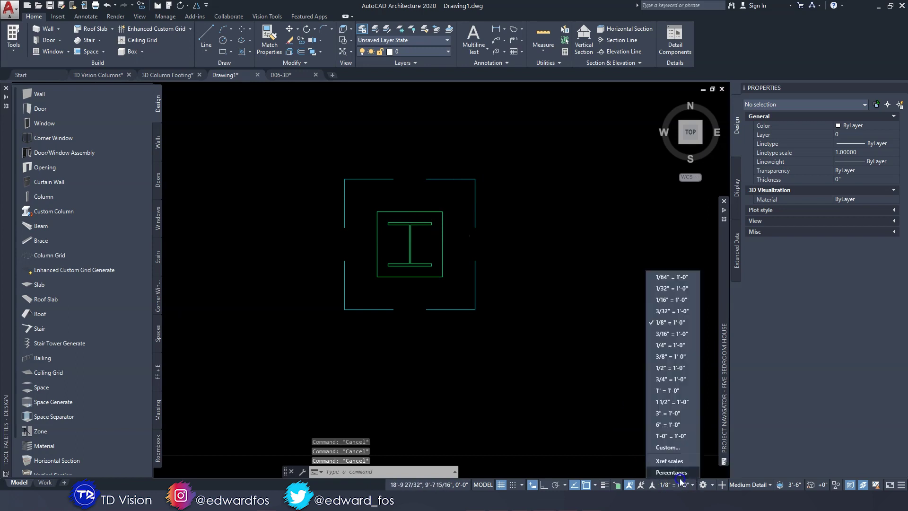
{"action": "left_click", "coordinate": [669, 344]}
Set the elevation of the foundation box at the column base to -10" and clear the selection
{"action": "left_click", "coordinate": [679, 142]}
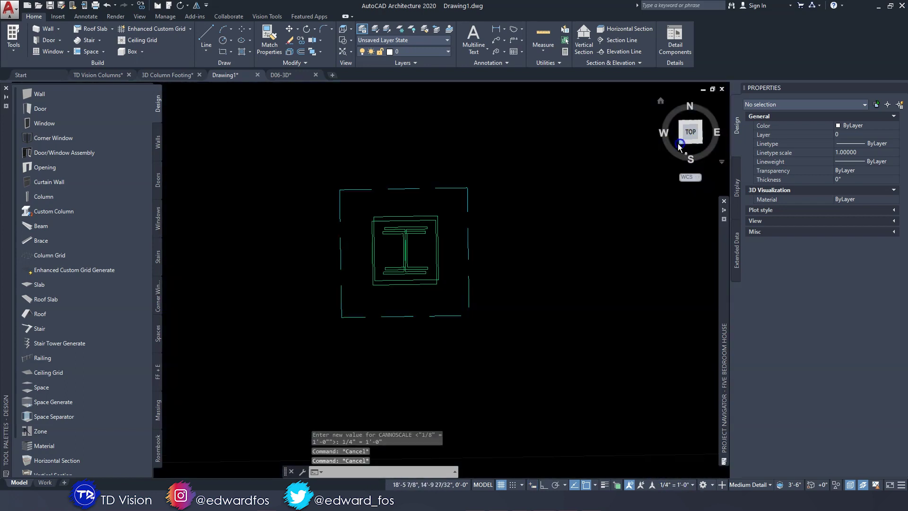
{"action": "middle_click_drag", "start_coordinate": [533, 282], "coordinate": [515, 249], "text": "shift"}
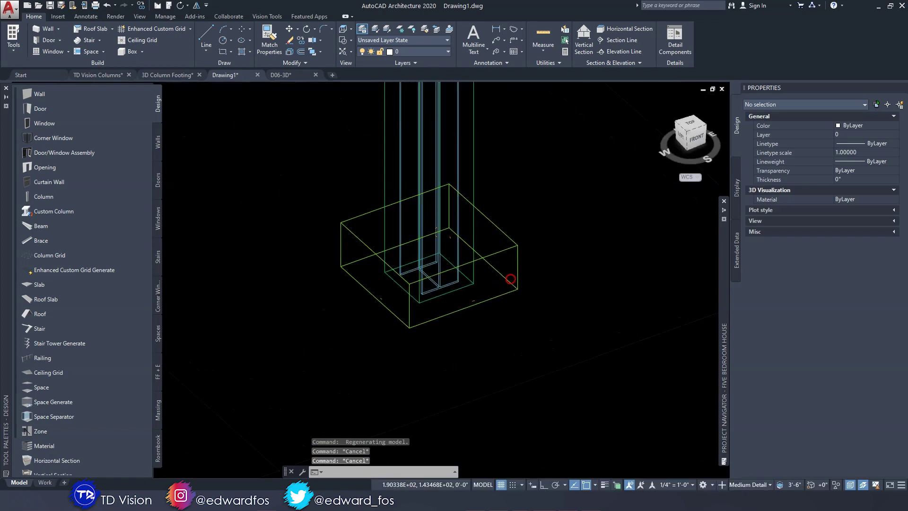
{"action": "left_click", "coordinate": [519, 247]}
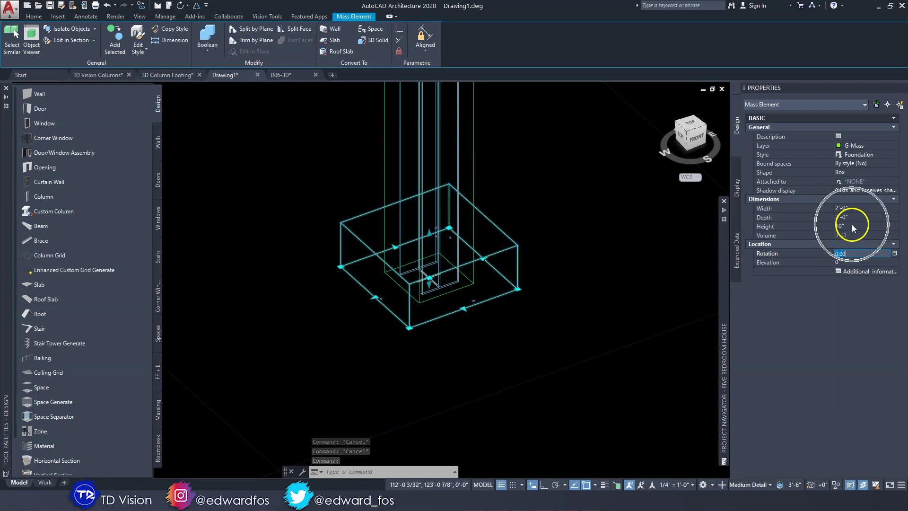
{"action": "left_click", "coordinate": [512, 242]}
{"action": "left_click", "coordinate": [512, 242]}
{"action": "left_click", "coordinate": [859, 263]}
{"action": "type", "text": "-10"}
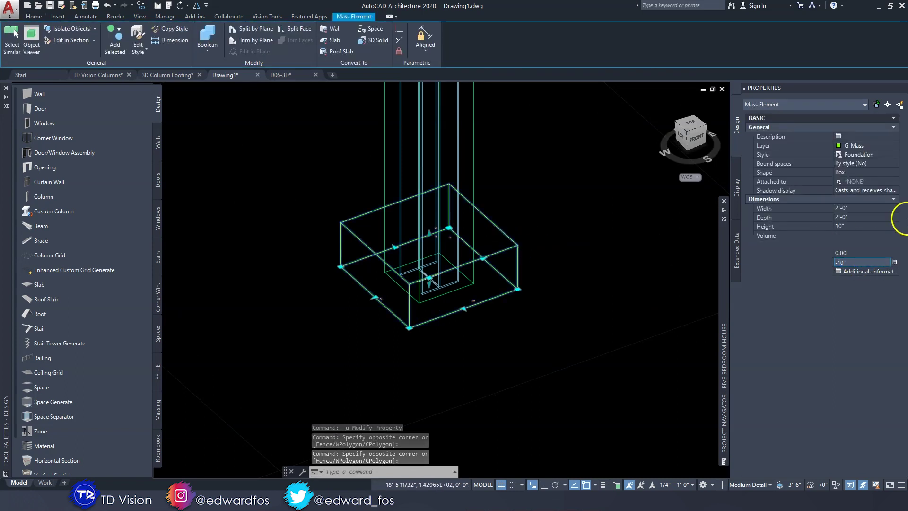
{"action": "key", "text": "Return"}
{"action": "key", "text": "Escape"}
{"action": "key", "text": "Escape"}
{"action": "mouse_move", "coordinate": [551, 332]}
{"action": "middle_mouse_down", "text": "shift"}
{"action": "mouse_move", "coordinate": [492, 298]}
{"action": "mouse_move", "coordinate": [551, 345]}
{"action": "middle_mouse_up", "text": "shift"}
{"action": "scroll", "coordinate": [465, 320], "scroll_direction": "down", "scroll_amount": 3}
{"action": "scroll", "coordinate": [463, 238], "scroll_direction": "up", "scroll_amount": 4}
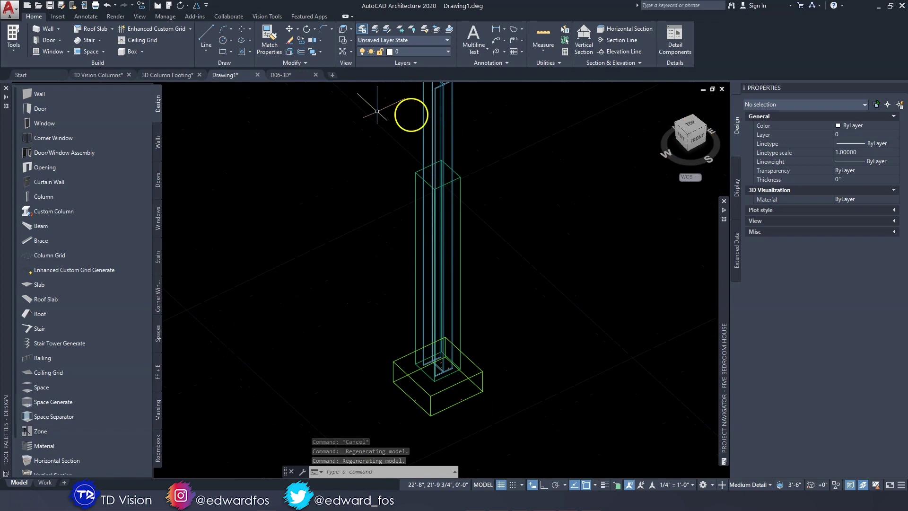
Try stretching the foundation box's height downward from its underside in the front view, and return to a 3D view of the whole column
{"action": "left_click", "coordinate": [694, 144]}
{"action": "scroll", "coordinate": [442, 314], "scroll_direction": "up", "scroll_amount": 6}
{"action": "left_click", "coordinate": [441, 274]}
{"action": "left_click", "coordinate": [416, 273]}
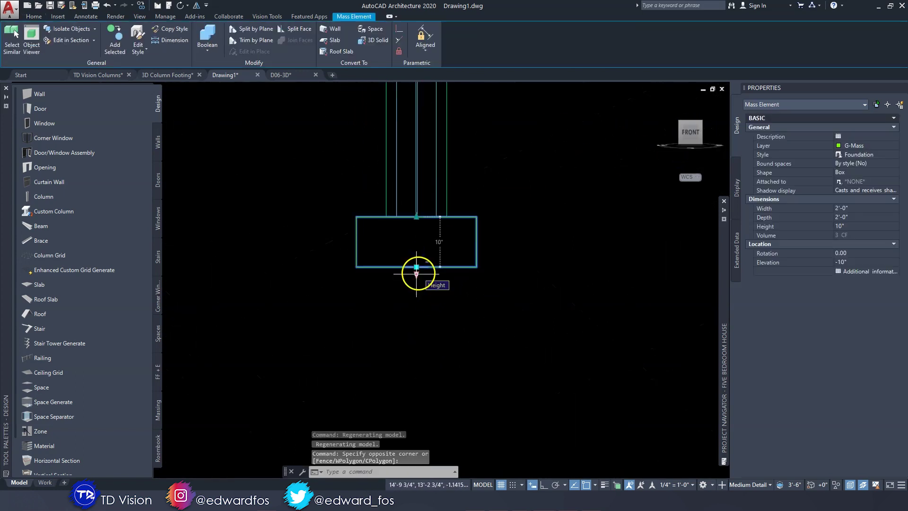
{"action": "left_click", "coordinate": [416, 268]}
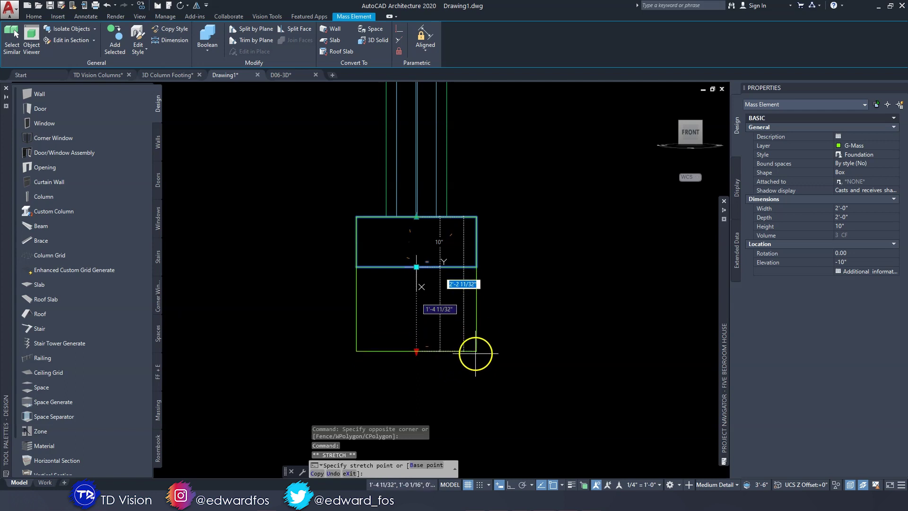
{"action": "middle_click_drag", "start_coordinate": [481, 369], "coordinate": [483, 350]}
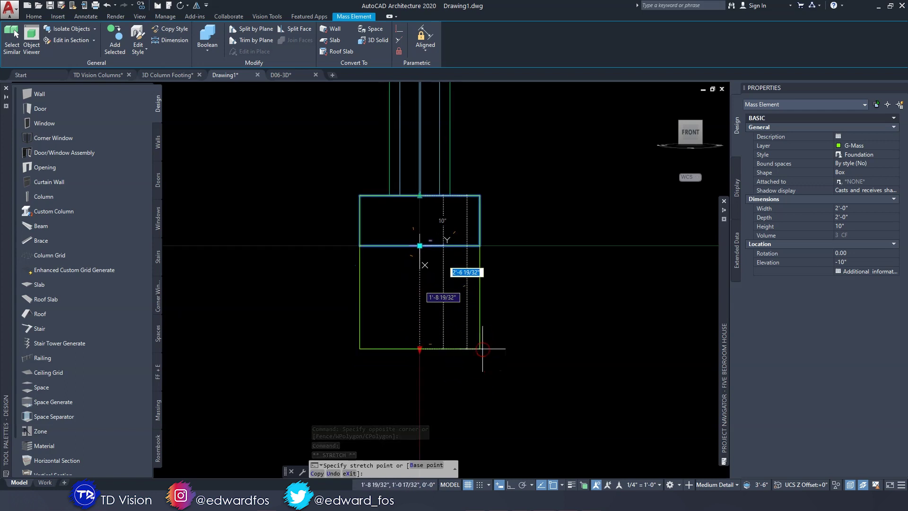
{"action": "key", "text": "Escape"}
{"action": "key", "text": "Escape"}
{"action": "key", "text": "Escape"}
{"action": "scroll", "coordinate": [501, 290], "scroll_direction": "down", "scroll_amount": 3}
{"action": "middle_click_drag", "start_coordinate": [487, 246], "coordinate": [514, 283], "text": "shift"}
{"action": "scroll", "coordinate": [509, 197], "scroll_direction": "up", "scroll_amount": 3}
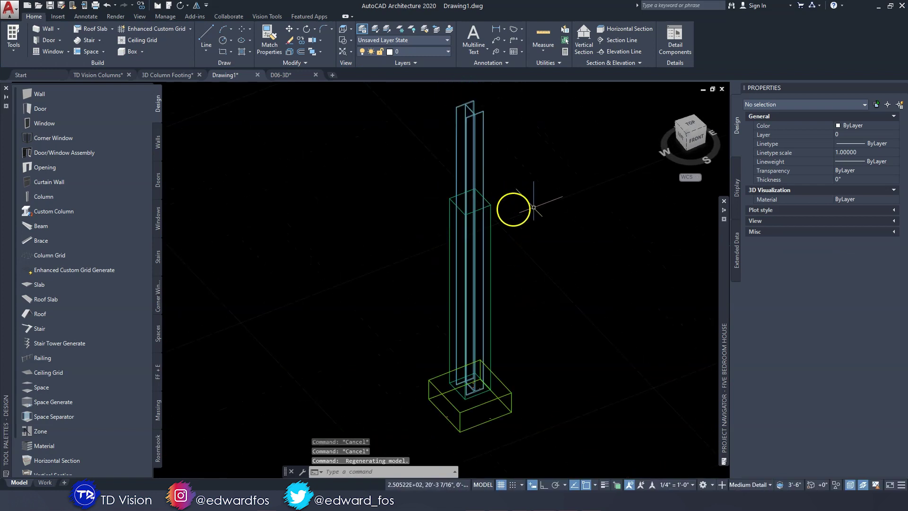
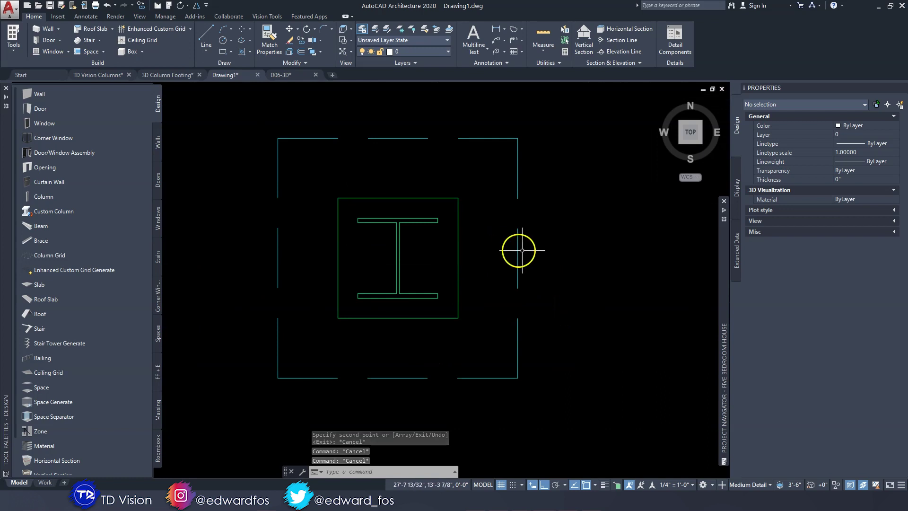
Clear the tool palettes from the workspace and split the model space into two vertical viewports
{"action": "scroll", "coordinate": [393, 243], "scroll_direction": "down", "scroll_amount": 3}
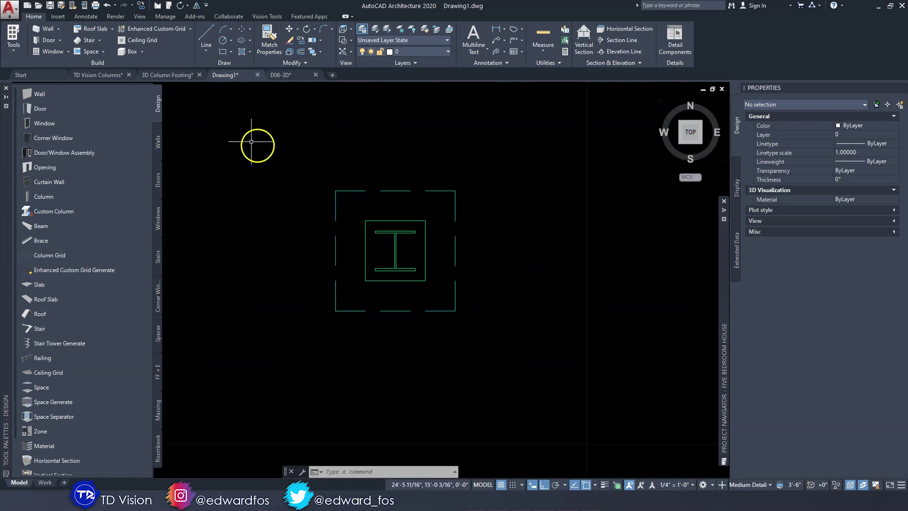
{"action": "left_click", "coordinate": [7, 89]}
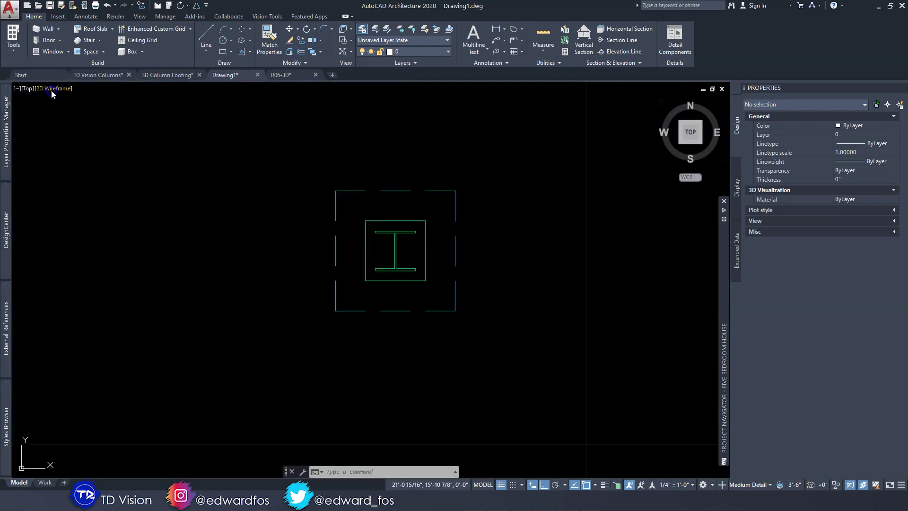
{"action": "left_click", "coordinate": [52, 88]}
{"action": "key", "text": "Escape"}
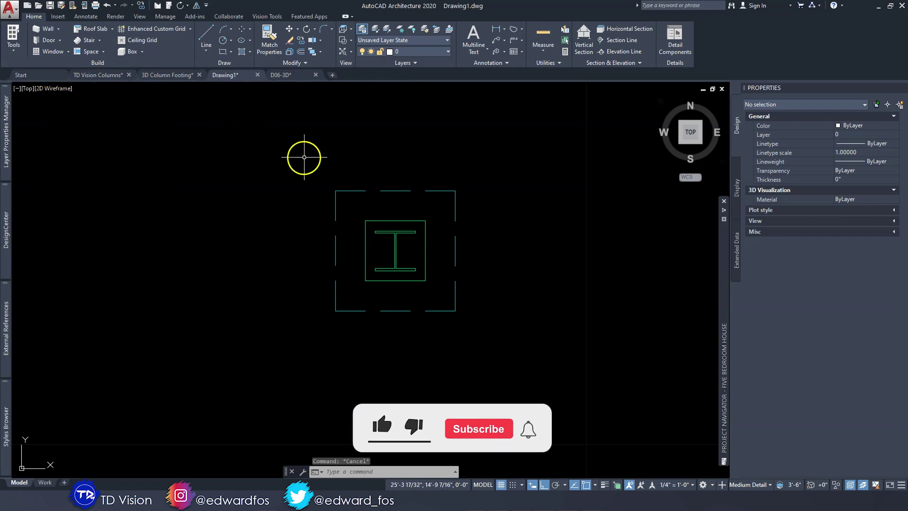
{"action": "left_click", "coordinate": [304, 157]}
{"action": "left_click", "coordinate": [139, 17]}
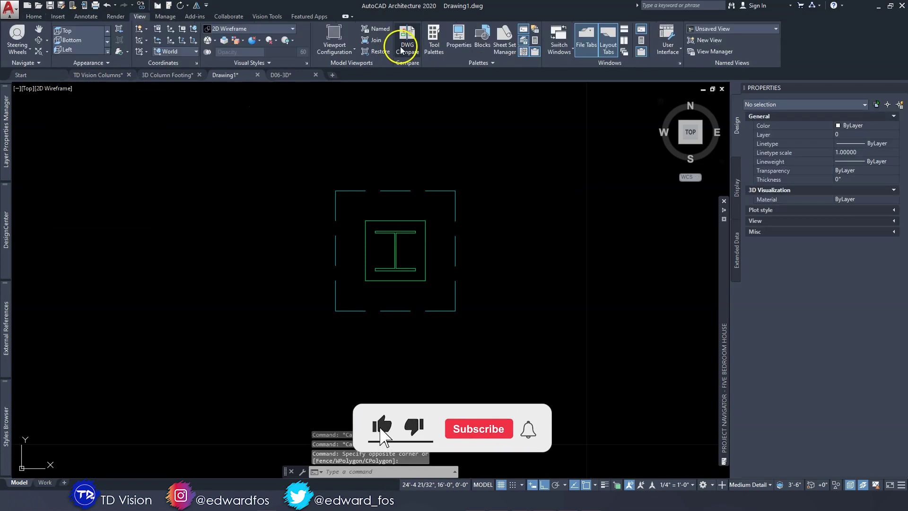
{"action": "left_click", "coordinate": [337, 55]}
{"action": "left_click", "coordinate": [344, 99]}
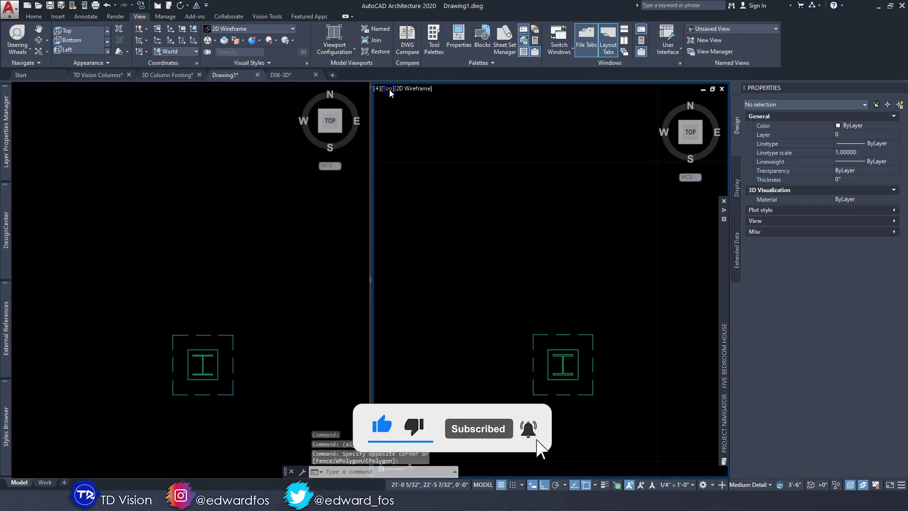
Set one of the two viewports to the front view and frame the foundation box at the column base
{"action": "left_click", "coordinate": [388, 88]}
{"action": "left_click", "coordinate": [428, 155]}
{"action": "middle_click_drag", "start_coordinate": [577, 273], "coordinate": [537, 316]}
{"action": "scroll", "coordinate": [492, 292], "scroll_direction": "up", "scroll_amount": 6}
{"action": "scroll", "coordinate": [524, 286], "scroll_direction": "down", "scroll_amount": 3}
{"action": "mouse_move", "coordinate": [538, 284]}
{"action": "middle_mouse_down"}
{"action": "mouse_move", "coordinate": [539, 310]}
{"action": "mouse_move", "coordinate": [540, 298]}
{"action": "middle_mouse_up"}
{"action": "middle_click_drag", "start_coordinate": [505, 381], "coordinate": [509, 343]}
{"action": "scroll", "coordinate": [528, 385], "scroll_direction": "up", "scroll_amount": 3}
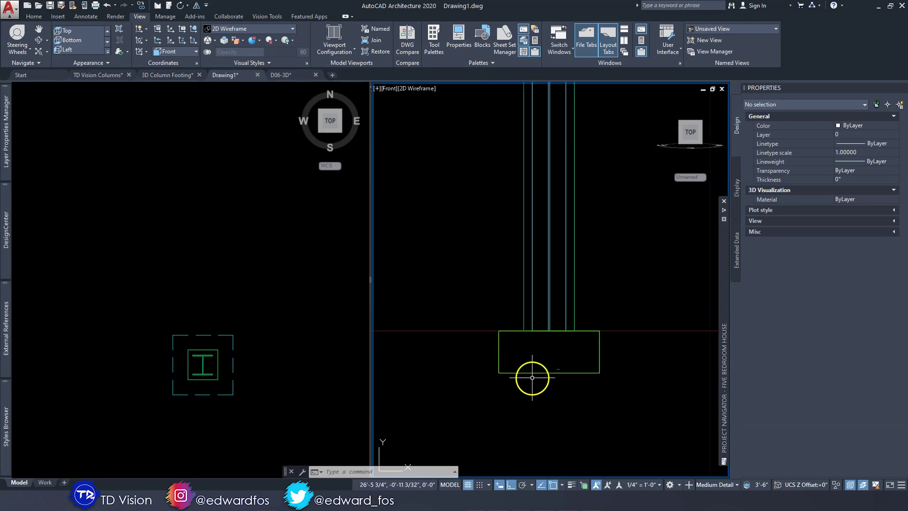
{"action": "scroll", "coordinate": [531, 372], "scroll_direction": "down", "scroll_amount": 3}
{"action": "scroll", "coordinate": [537, 372], "scroll_direction": "up", "scroll_amount": 3}
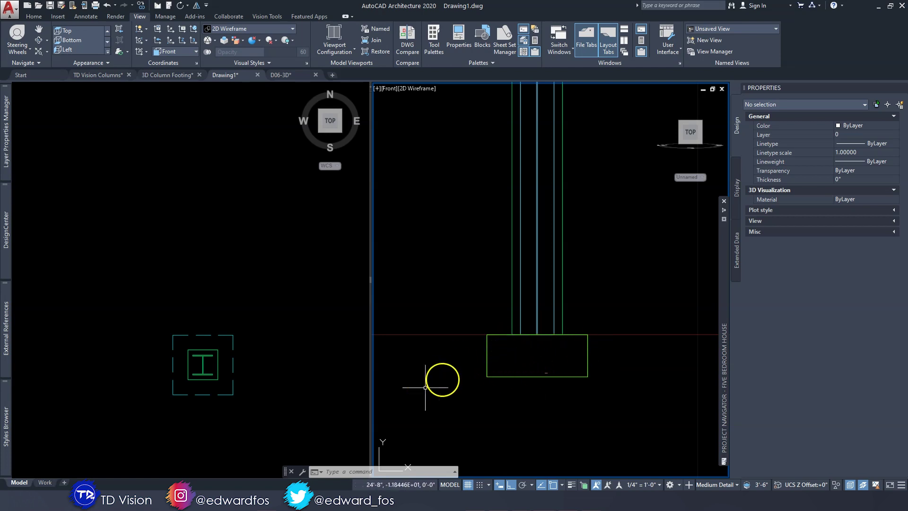
Set the foundation box's elevation to -6" and its height to 6", and clear the selection
{"action": "left_click", "coordinate": [576, 371]}
{"action": "left_click", "coordinate": [860, 262]}
{"action": "type", "text": "-6"}
{"action": "key", "text": "Return"}
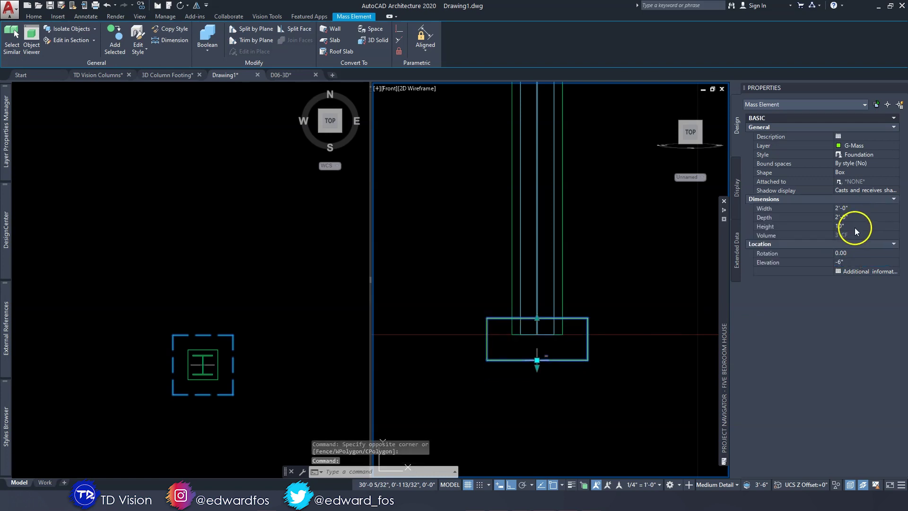
{"action": "left_click", "coordinate": [585, 332]}
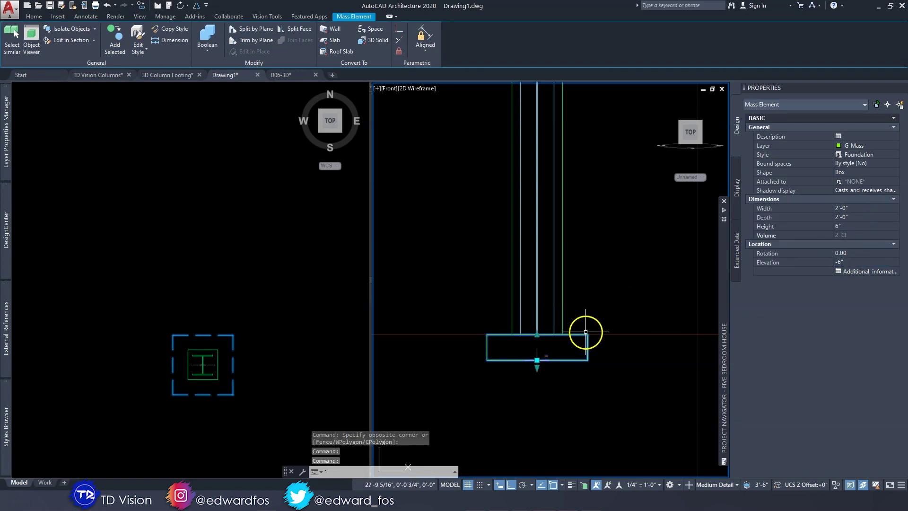
{"action": "key", "text": "Escape"}
{"action": "scroll", "coordinate": [568, 343], "scroll_direction": "up", "scroll_amount": 4}
{"action": "left_click", "coordinate": [416, 39]}
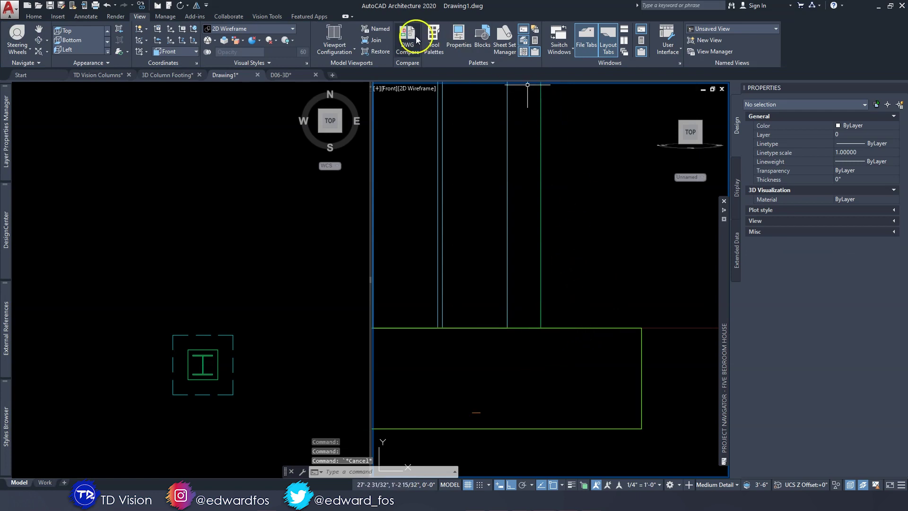
{"action": "left_click", "coordinate": [33, 16]}
{"action": "left_click", "coordinate": [496, 29]}
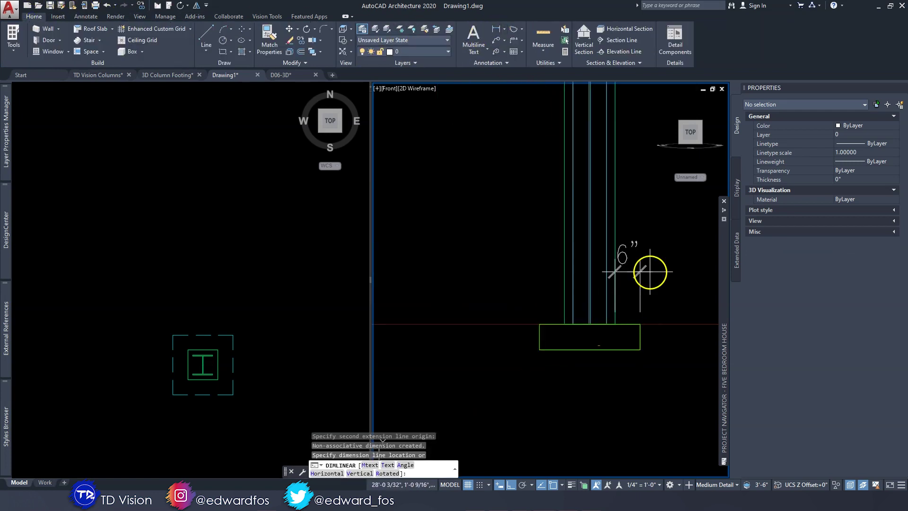
{"action": "key", "text": "Escape"}
{"action": "key", "text": "Escape"}
{"action": "scroll", "coordinate": [603, 302], "scroll_direction": "down", "scroll_amount": 2}
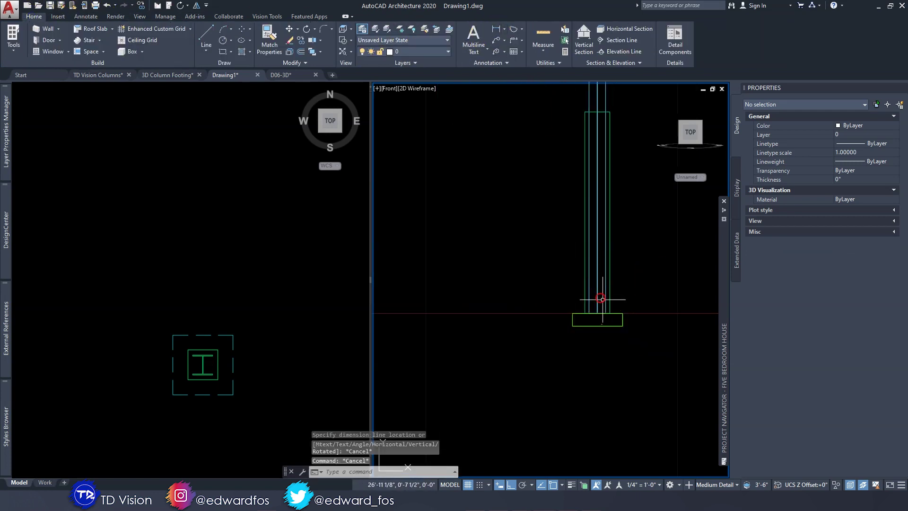
{"action": "scroll", "coordinate": [622, 326], "scroll_direction": "up", "scroll_amount": 4}
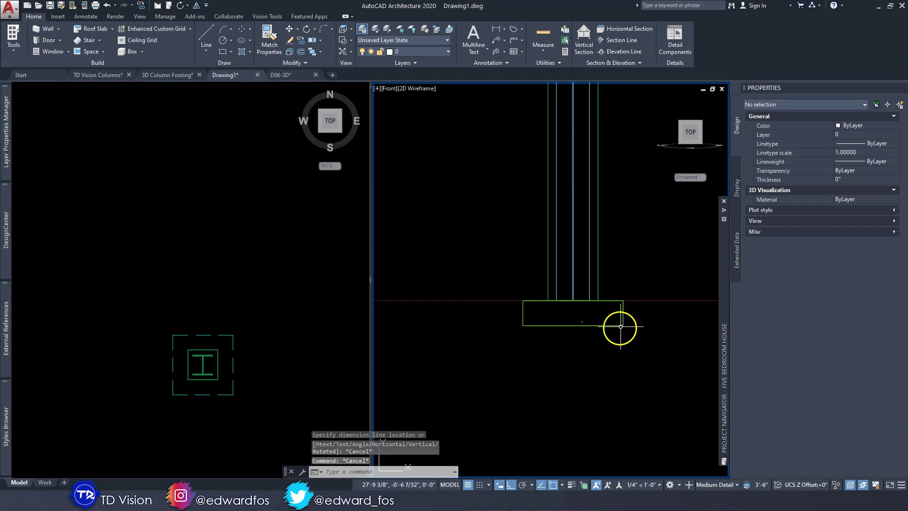
Copy the foundation box straight down twice in the front view, stacking each copy directly beneath the previous box
{"action": "left_click", "coordinate": [630, 333]}
{"action": "left_click", "coordinate": [610, 314]}
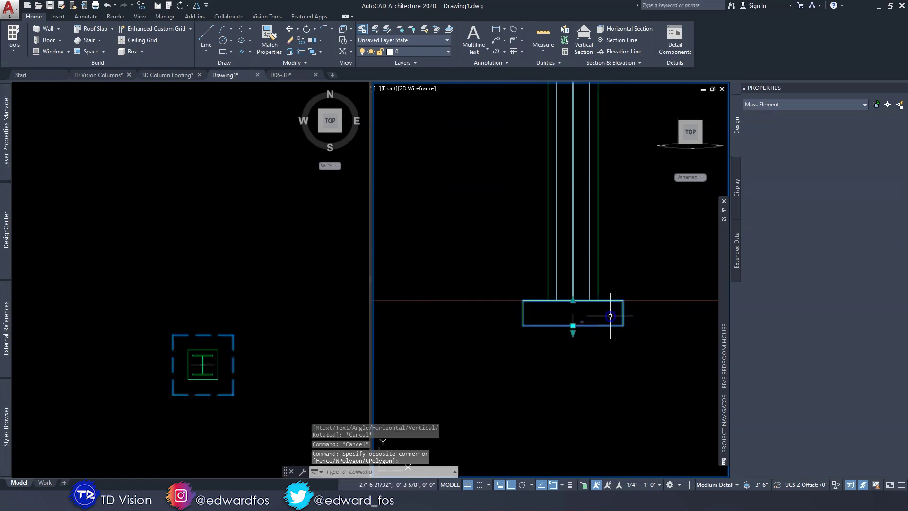
{"action": "left_click", "coordinate": [141, 6]}
{"action": "scroll", "coordinate": [618, 305], "scroll_direction": "up", "scroll_amount": 2}
{"action": "left_click", "coordinate": [618, 294]}
{"action": "left_click", "coordinate": [619, 344]}
{"action": "key", "text": "Escape"}
{"action": "scroll", "coordinate": [615, 376], "scroll_direction": "down", "scroll_amount": 2}
Set the middle foundation box's width and depth to 3'-0"
{"action": "left_click", "coordinate": [614, 371]}
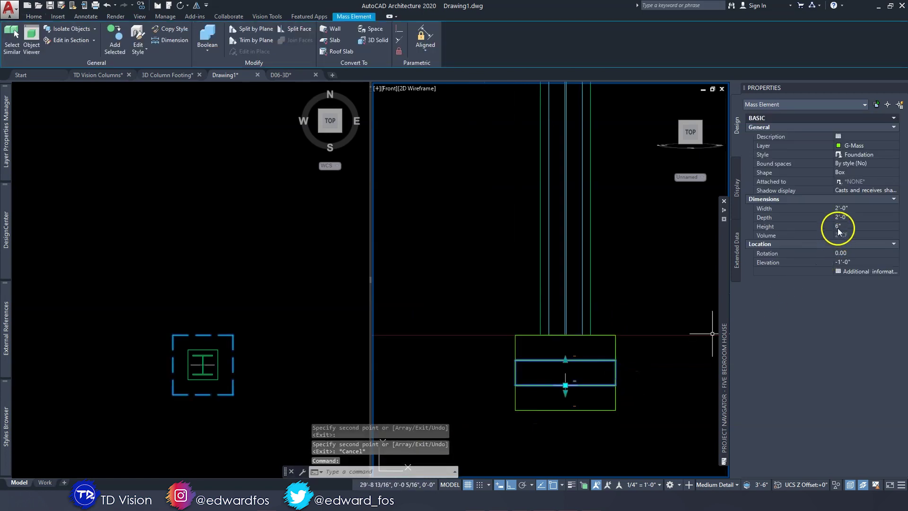
{"action": "type", "text": "3'"}
{"action": "key", "text": "Tab"}
{"action": "type", "text": "3'"}
{"action": "key", "text": "Tab"}
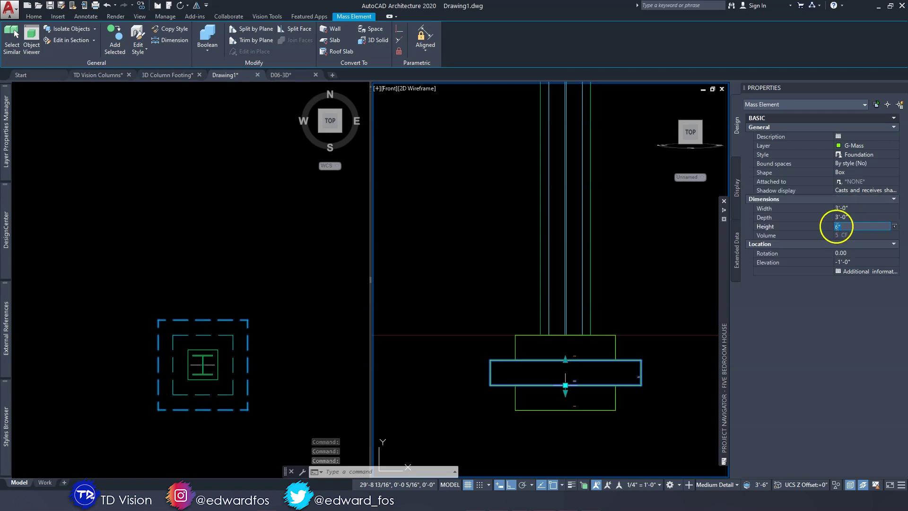
{"action": "type", "text": "`"}
{"action": "key", "text": "Escape"}
{"action": "key", "text": "Escape"}
Set the lowest foundation box's width and depth to 4'-0"
{"action": "left_click", "coordinate": [647, 397]}
{"action": "left_click", "coordinate": [610, 398]}
{"action": "left_click", "coordinate": [853, 209]}
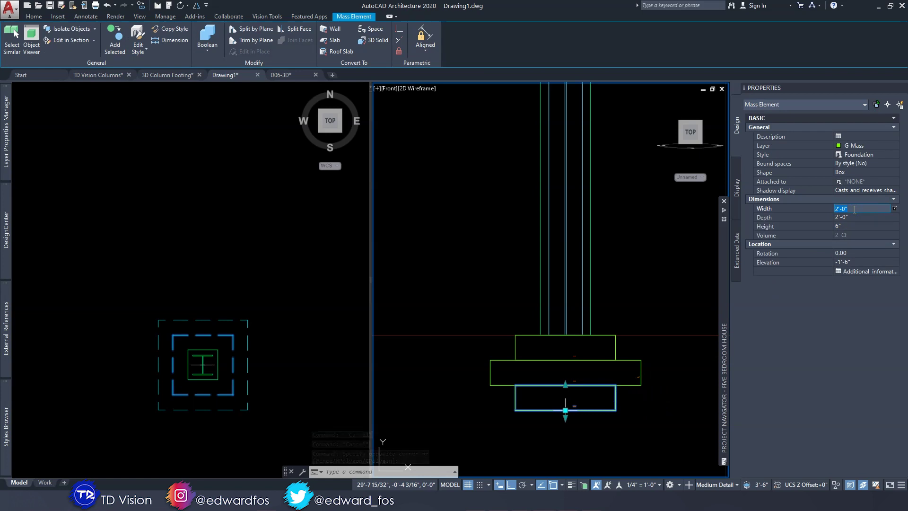
{"action": "type", "text": "4'"}
{"action": "key", "text": "Tab"}
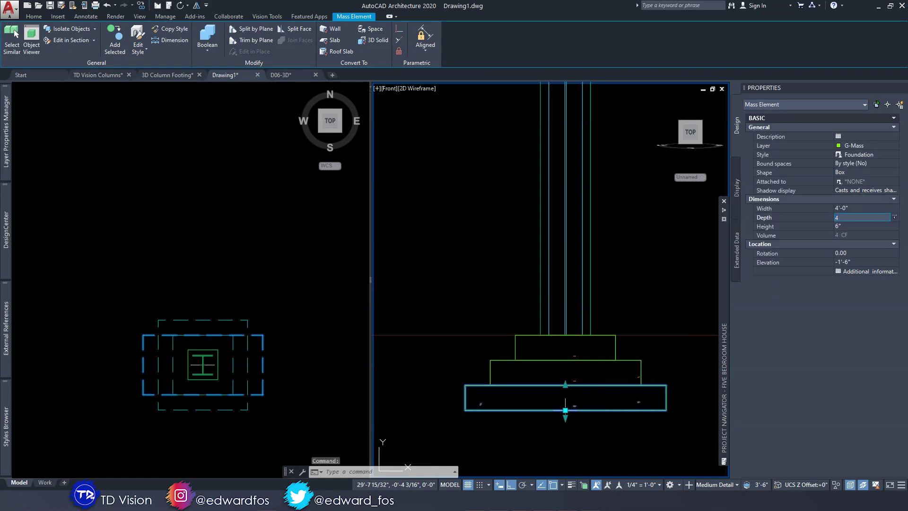
{"action": "key", "text": "Tab"}
{"action": "key", "text": "Escape"}
Examine the three-tier stepped footing and column in the front view, in plan and in a 3D view
{"action": "left_click", "coordinate": [599, 267]}
{"action": "left_click", "coordinate": [599, 267]}
{"action": "scroll", "coordinate": [625, 259], "scroll_direction": "down", "scroll_amount": 2}
{"action": "middle_click_drag", "start_coordinate": [625, 260], "coordinate": [553, 370]}
{"action": "scroll", "coordinate": [515, 316], "scroll_direction": "down", "scroll_amount": 3}
{"action": "scroll", "coordinate": [534, 371], "scroll_direction": "up", "scroll_amount": 3}
{"action": "middle_click_drag", "start_coordinate": [492, 304], "coordinate": [496, 317]}
{"action": "left_click", "coordinate": [230, 329]}
{"action": "middle_click_drag", "start_coordinate": [230, 329], "coordinate": [237, 261]}
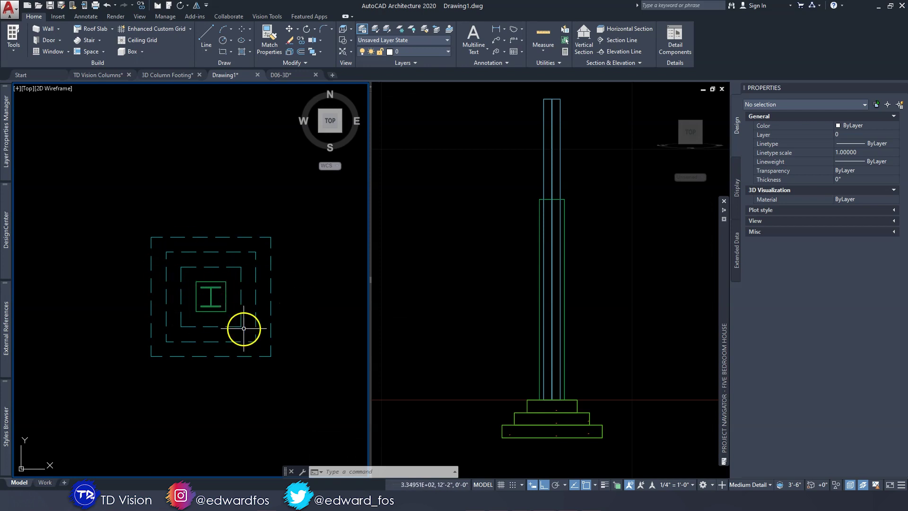
{"action": "middle_click_drag", "start_coordinate": [264, 341], "coordinate": [258, 323]}
{"action": "left_click", "coordinate": [255, 375]}
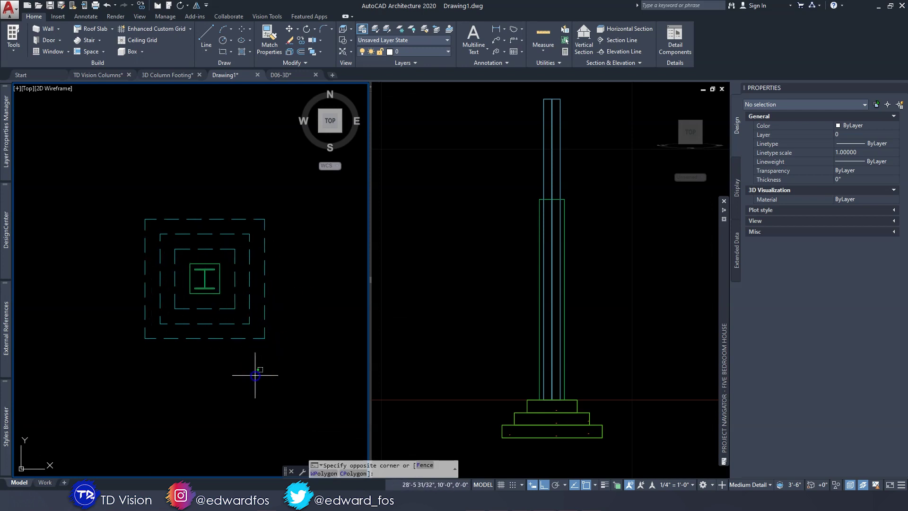
{"action": "left_click", "coordinate": [287, 394]}
{"action": "middle_click_drag", "start_coordinate": [287, 394], "coordinate": [256, 289], "text": "shift"}
{"action": "scroll", "coordinate": [263, 341], "scroll_direction": "up", "scroll_amount": 6}
Select the middle foundation box in the 3D view and check its layer and style properties
{"action": "left_click", "coordinate": [264, 313]}
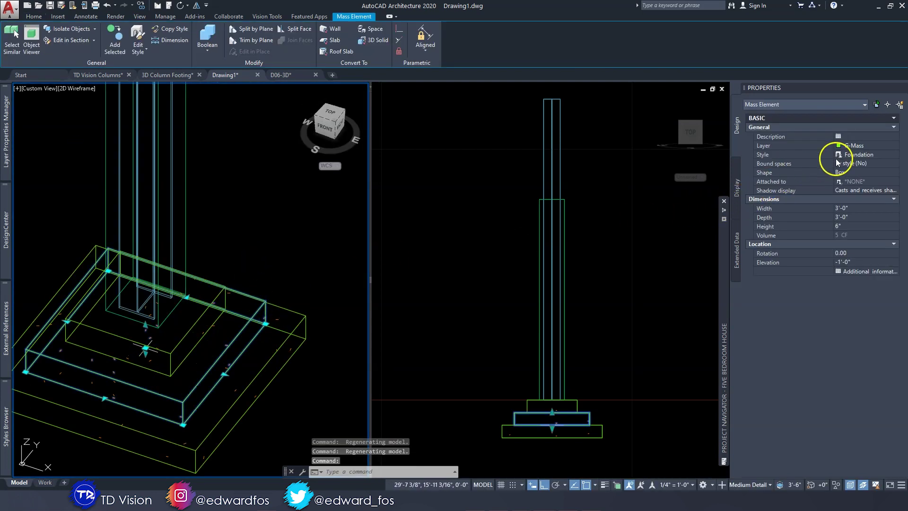
{"action": "left_click", "coordinate": [857, 148]}
{"action": "left_click", "coordinate": [858, 148]}
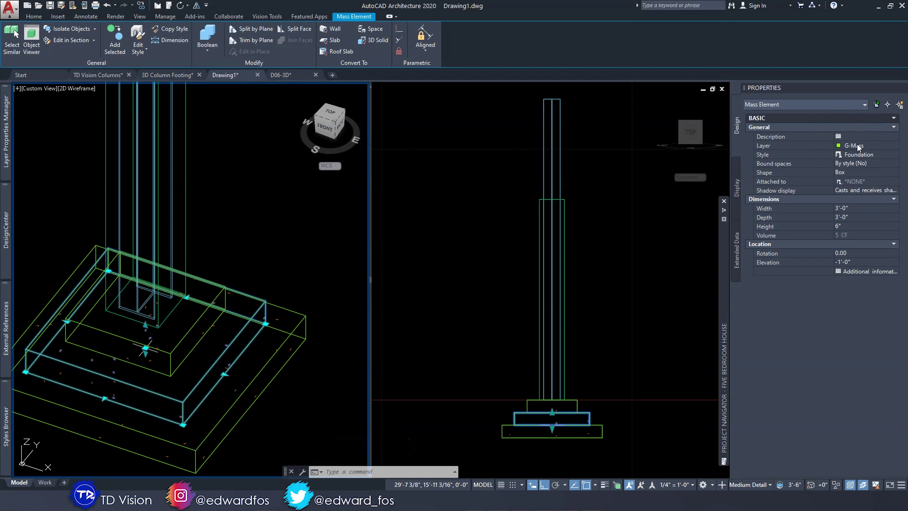
{"action": "middle_click_drag", "start_coordinate": [226, 265], "coordinate": [286, 226]}
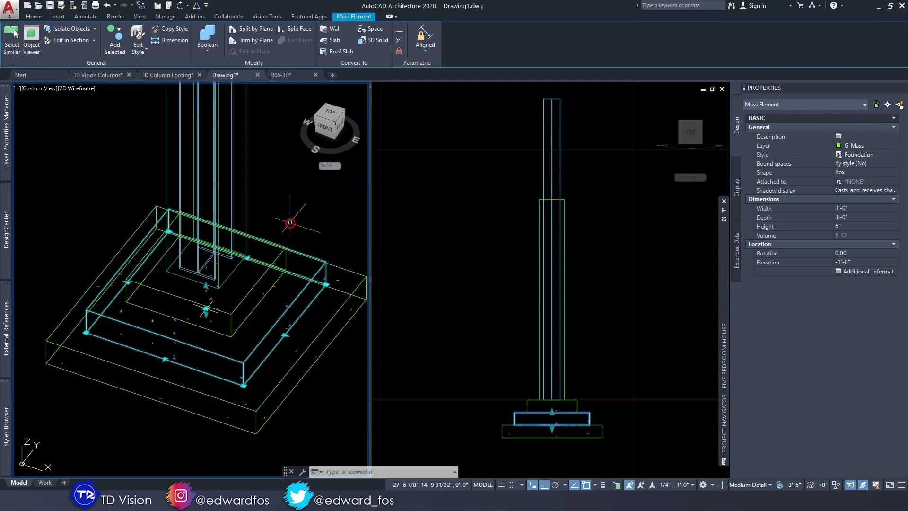
Return to the top view, clear the selection and examine the stepped footing in plan next to the single-box footing
{"action": "left_click", "coordinate": [331, 113]}
{"action": "scroll", "coordinate": [225, 219], "scroll_direction": "down", "scroll_amount": 3}
{"action": "key", "text": "Escape"}
{"action": "key", "text": "Escape"}
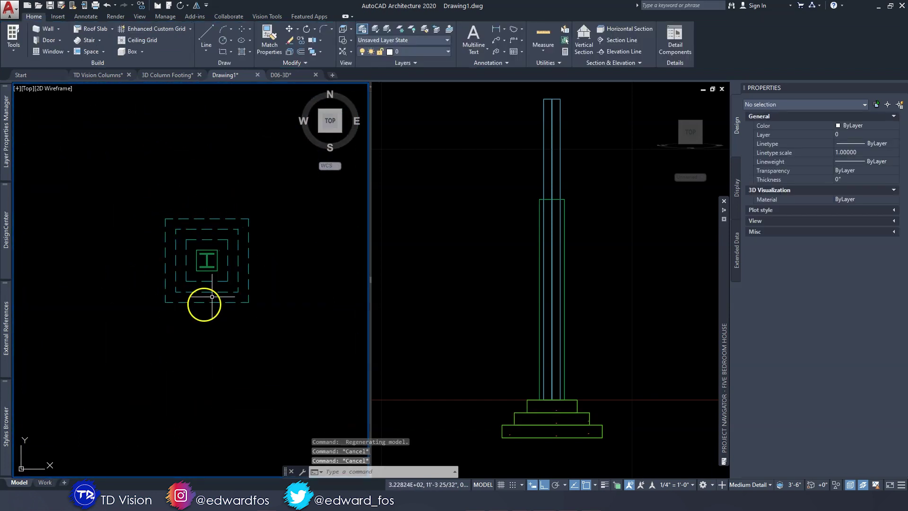
{"action": "scroll", "coordinate": [227, 246], "scroll_direction": "up", "scroll_amount": 3}
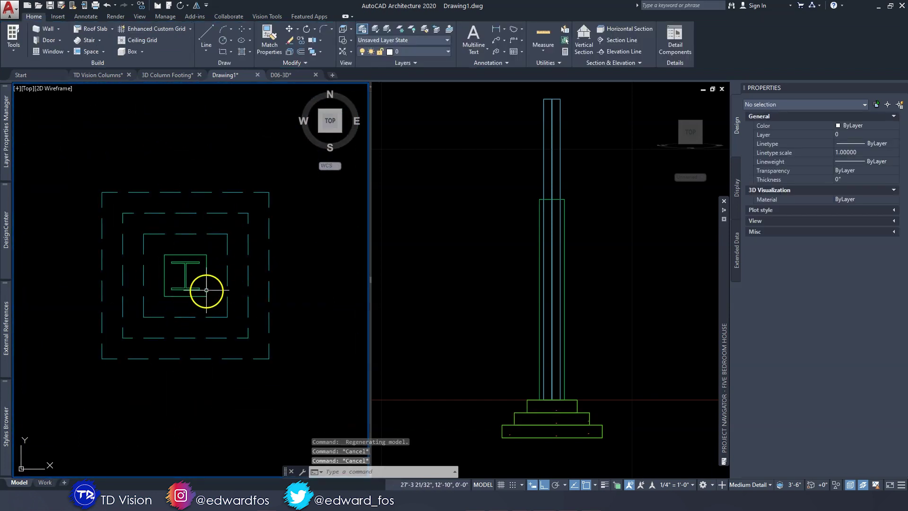
{"action": "scroll", "coordinate": [206, 290], "scroll_direction": "down", "scroll_amount": 6}
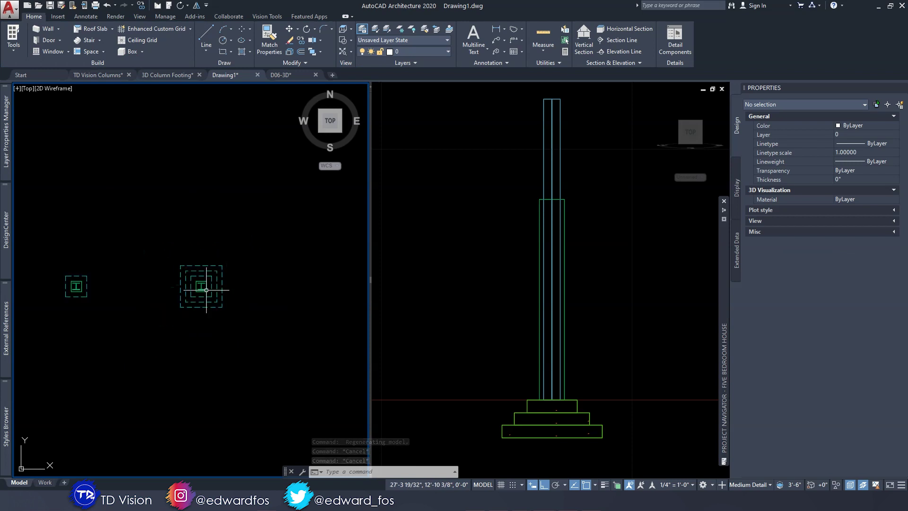
{"action": "scroll", "coordinate": [150, 282], "scroll_direction": "up", "scroll_amount": 8}
{"action": "scroll", "coordinate": [129, 259], "scroll_direction": "down", "scroll_amount": 4}
{"action": "scroll", "coordinate": [201, 265], "scroll_direction": "up", "scroll_amount": 3}
{"action": "middle_click_drag", "start_coordinate": [148, 251], "coordinate": [241, 245]}
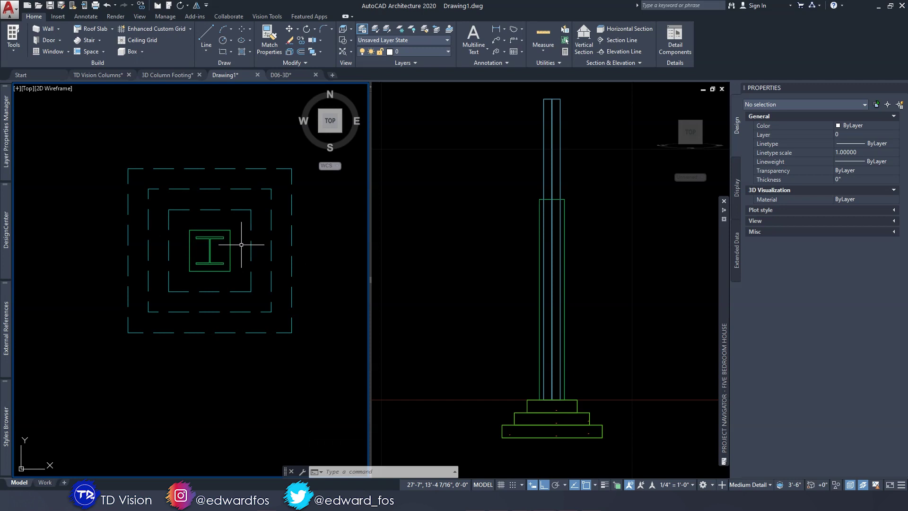
{"action": "scroll", "coordinate": [242, 245], "scroll_direction": "down", "scroll_amount": 5}
{"action": "middle_click_drag", "start_coordinate": [242, 243], "coordinate": [229, 269]}
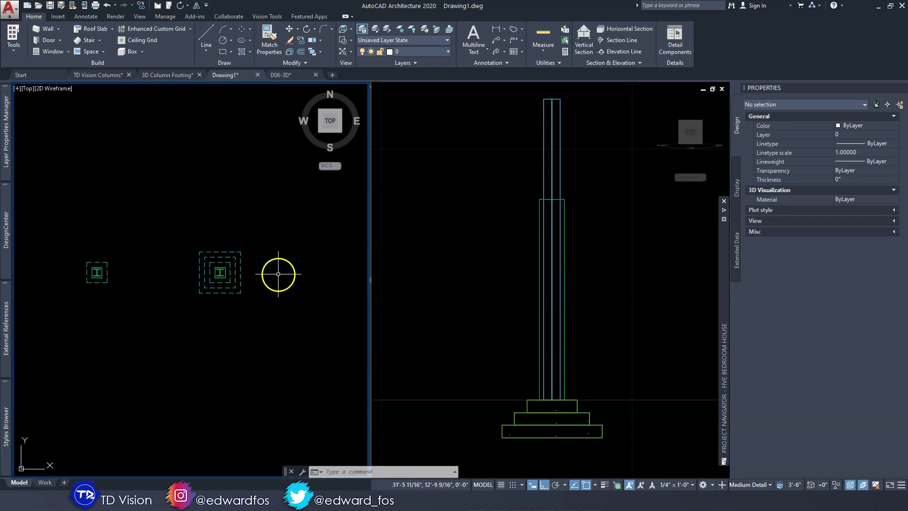
Copy the steel column and its square casing, without the footing boxes, 12' east of the stepped footing
{"action": "left_click", "coordinate": [432, 258]}
{"action": "key", "text": "Escape"}
{"action": "key", "text": "Escape"}
{"action": "scroll", "coordinate": [444, 257], "scroll_direction": "down", "scroll_amount": 3}
{"action": "left_click", "coordinate": [502, 305]}
{"action": "left_click", "coordinate": [461, 218]}
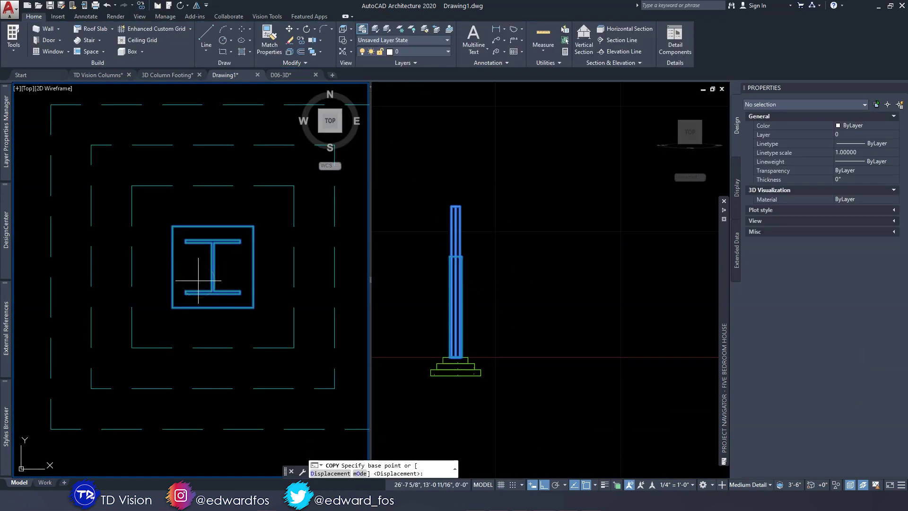
{"action": "left_click", "coordinate": [198, 280]}
{"action": "scroll", "coordinate": [208, 284], "scroll_direction": "down", "scroll_amount": 6}
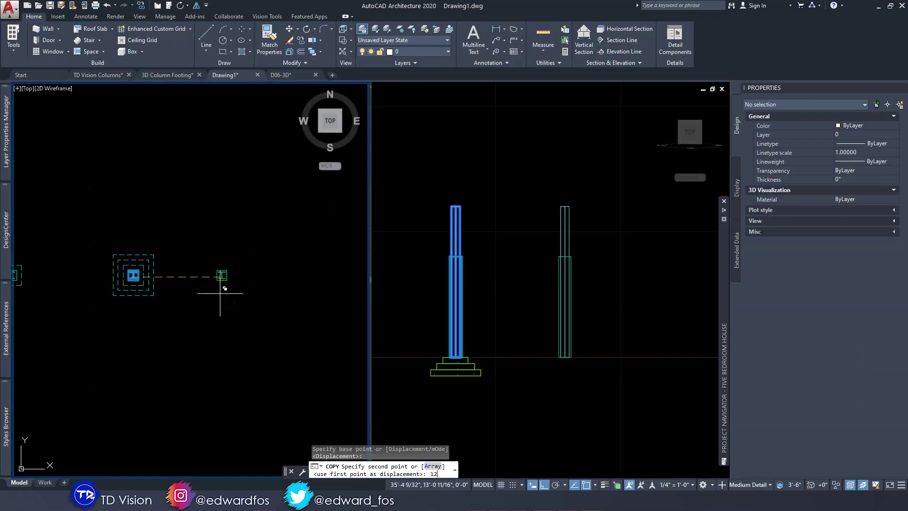
{"action": "type", "text": "'"}
{"action": "key", "text": "Return"}
Start a new Foundation box mass element at the copied column with width 2'-6", depth 2'-6" and height 6"
{"action": "scroll", "coordinate": [519, 300], "scroll_direction": "up", "scroll_amount": 7}
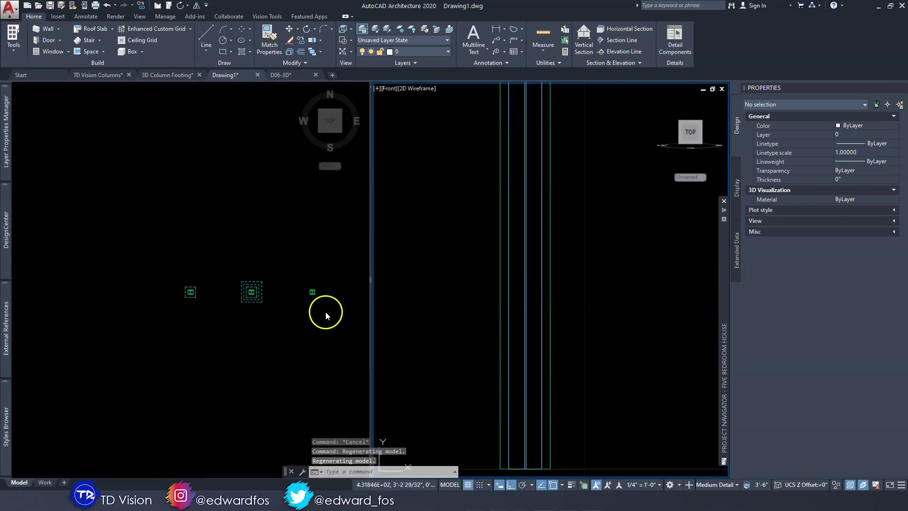
{"action": "left_click", "coordinate": [291, 331]}
{"action": "scroll", "coordinate": [274, 290], "scroll_direction": "up", "scroll_amount": 8}
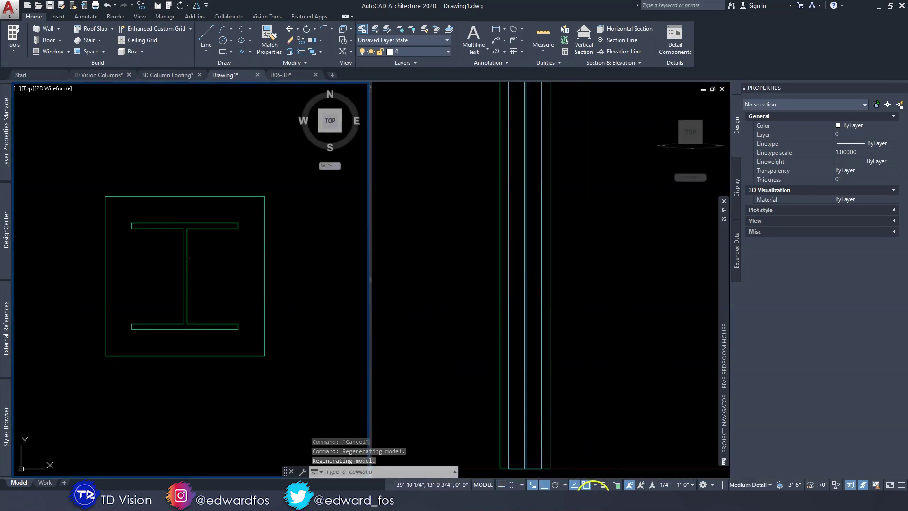
{"action": "left_click", "coordinate": [593, 496]}
{"action": "left_click_drag", "start_coordinate": [524, 188], "coordinate": [325, 231]}
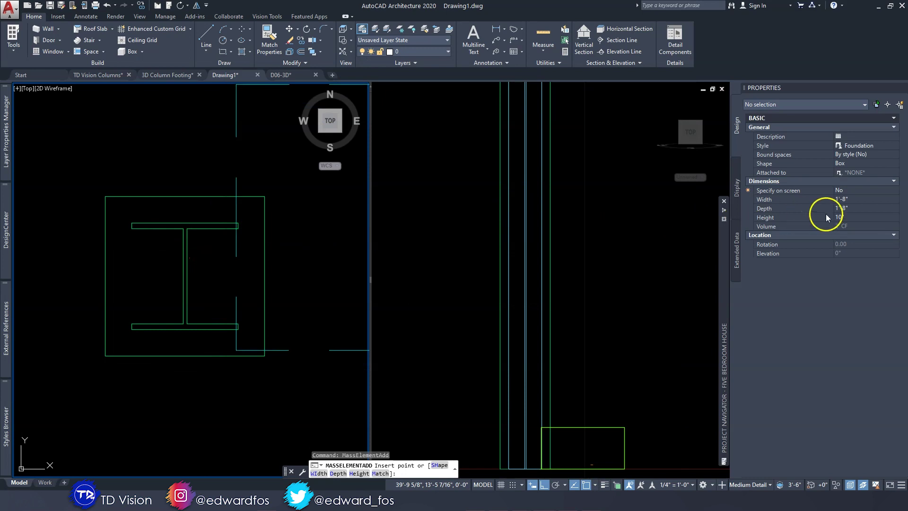
{"action": "left_click", "coordinate": [853, 199]}
{"action": "type", "text": "2'6"}
{"action": "key", "text": "Tab"}
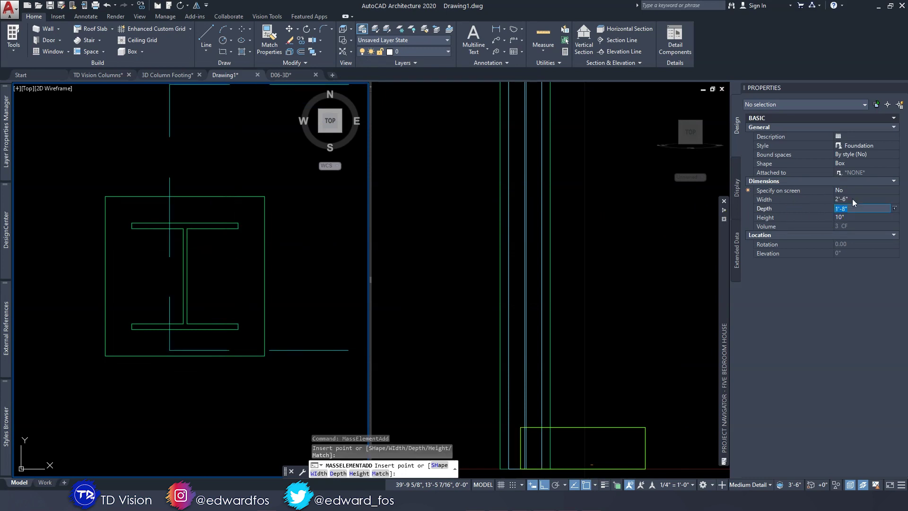
{"action": "type", "text": "2'6"}
{"action": "key", "text": "Tab"}
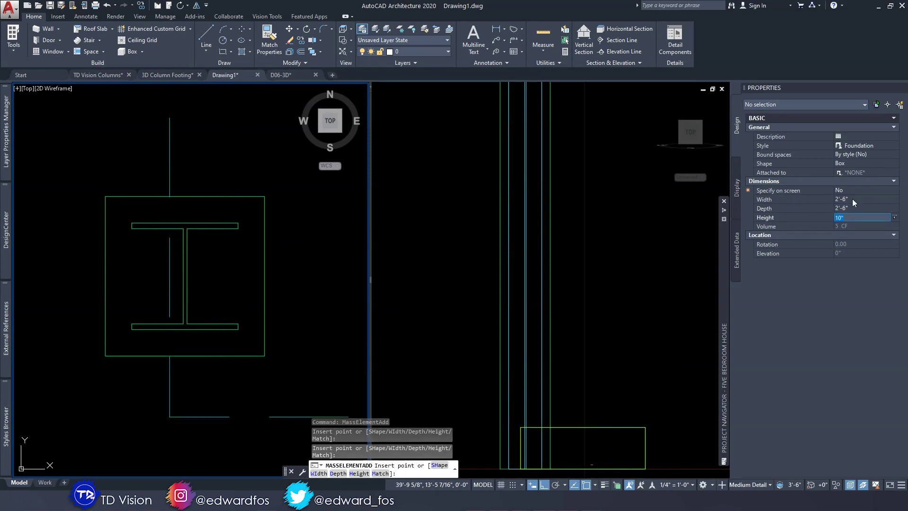
{"action": "type", "text": "6"}
{"action": "key", "text": "Return"}
Place the new foundation box at the centre of the copied steel column with rotation 0 and end the command
{"action": "scroll", "coordinate": [194, 276], "scroll_direction": "up", "scroll_amount": 3}
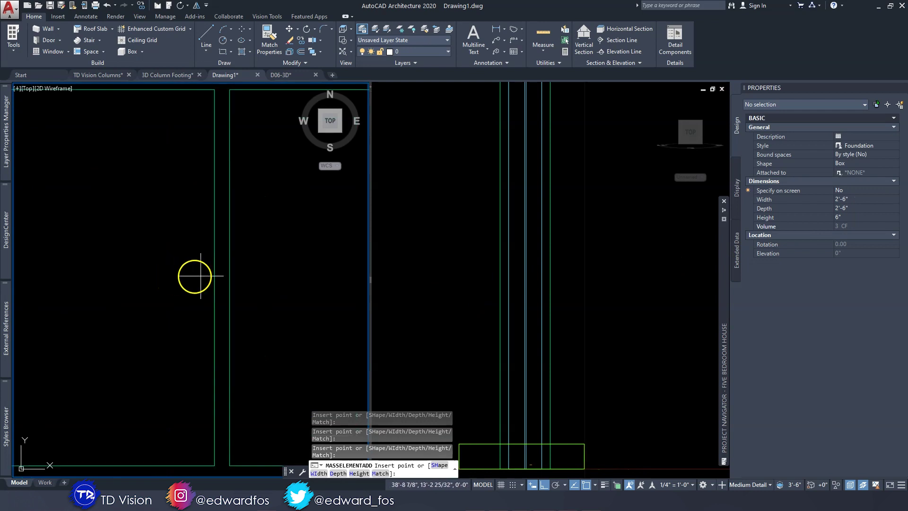
{"action": "left_click", "coordinate": [222, 276]}
{"action": "key", "text": "Return"}
{"action": "key", "text": "Escape"}
{"action": "key", "text": "Escape"}
{"action": "scroll", "coordinate": [223, 276], "scroll_direction": "down", "scroll_amount": 6}
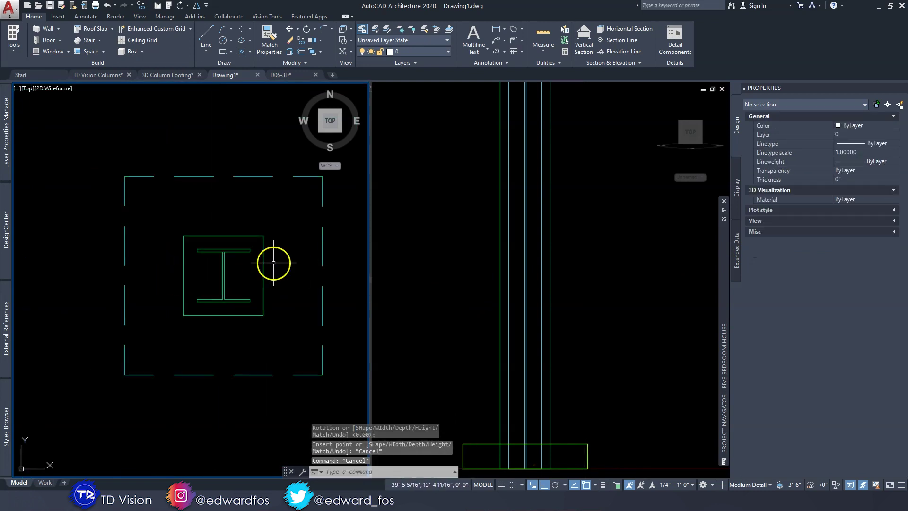
Set the elevation of the foundation box under the copied column to -1'-0"
{"action": "middle_click_drag", "start_coordinate": [272, 264], "coordinate": [253, 261]}
{"action": "left_click", "coordinate": [484, 343]}
{"action": "middle_click_drag", "start_coordinate": [483, 345], "coordinate": [473, 164]}
{"action": "left_click", "coordinate": [563, 263]}
{"action": "left_click", "coordinate": [566, 246]}
{"action": "key", "text": "Escape"}
{"action": "middle_click_drag", "start_coordinate": [560, 272], "coordinate": [581, 265]}
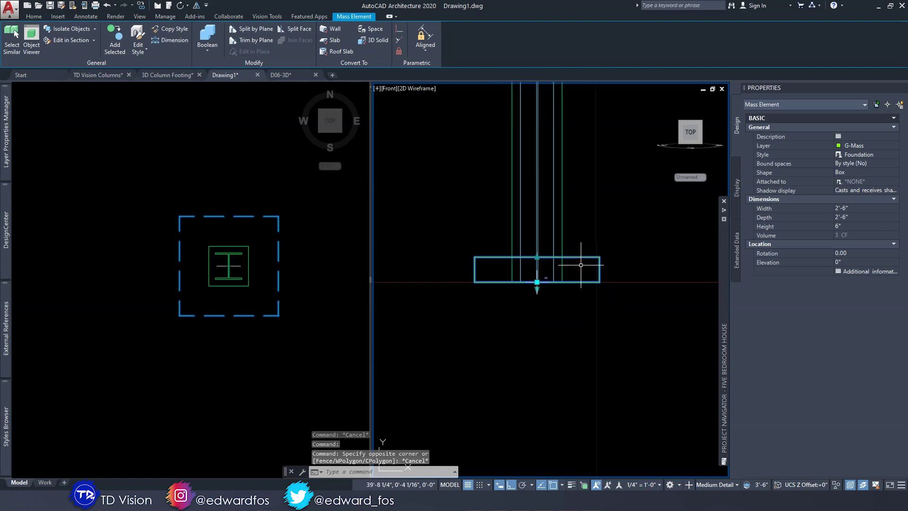
{"action": "left_click", "coordinate": [856, 263]}
{"action": "type", "text": "-12"}
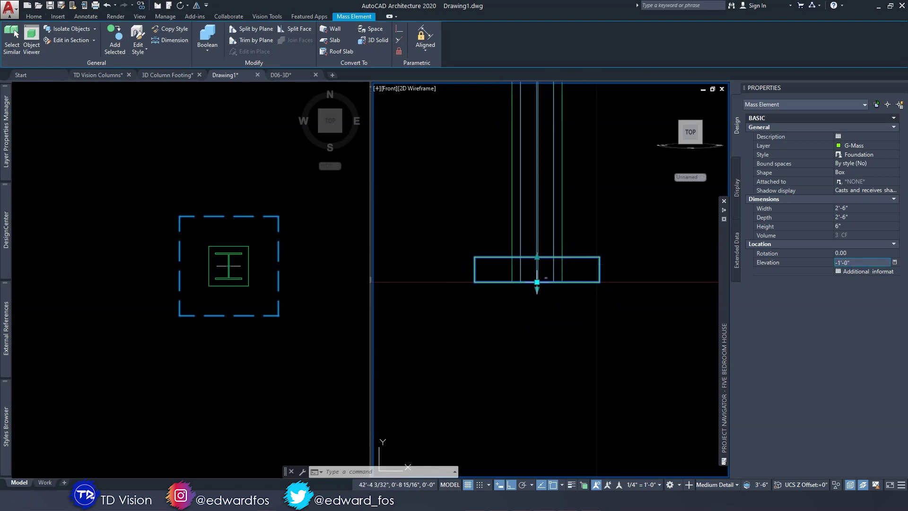
{"action": "key", "text": "Return"}
{"action": "key", "text": "Escape"}
{"action": "key", "text": "Escape"}
Start a 3D solid pyramid in the plan view with its base centred on the copied steel column's web
{"action": "scroll", "coordinate": [539, 324], "scroll_direction": "up", "scroll_amount": 3}
{"action": "scroll", "coordinate": [527, 300], "scroll_direction": "down", "scroll_amount": 3}
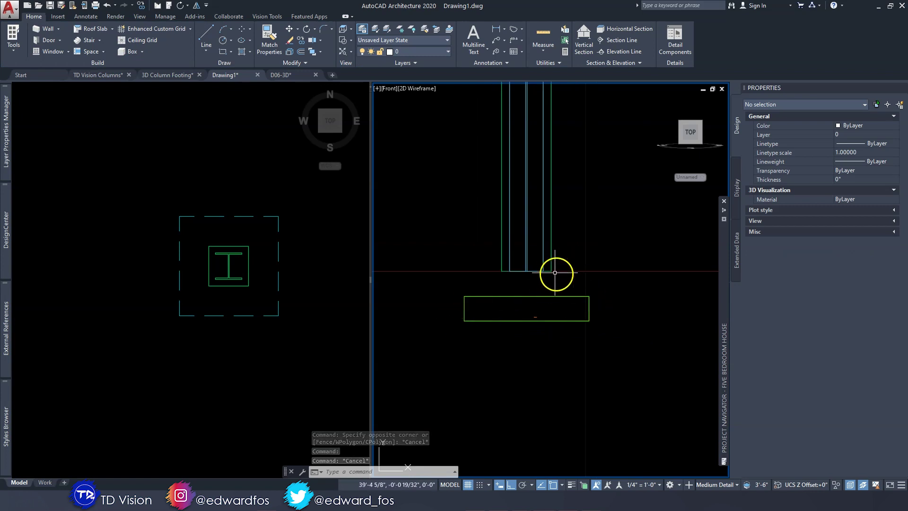
{"action": "scroll", "coordinate": [527, 270], "scroll_direction": "up", "scroll_amount": 3}
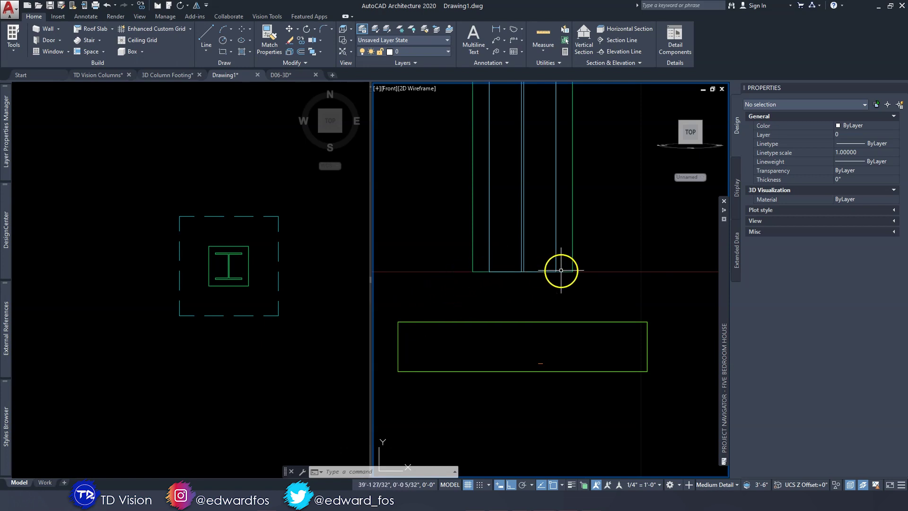
{"action": "middle_click_drag", "start_coordinate": [515, 275], "coordinate": [541, 286]}
{"action": "left_click", "coordinate": [321, 325]}
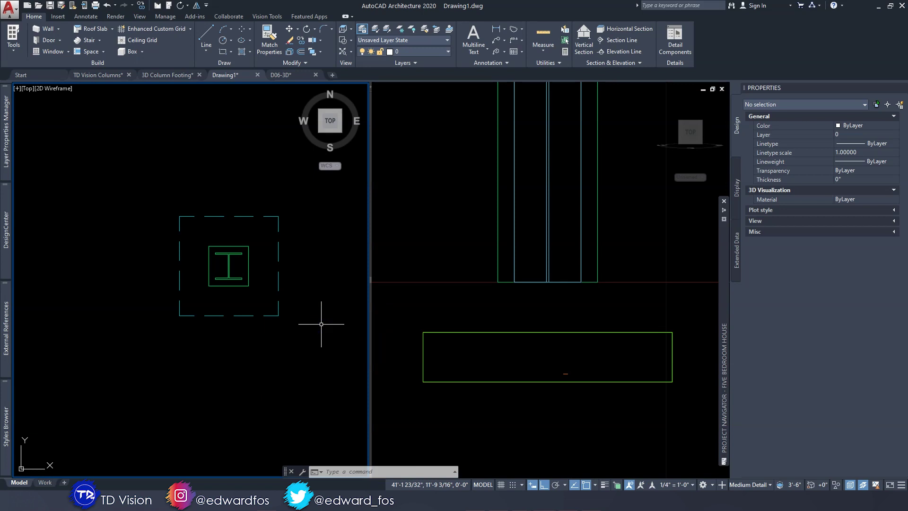
{"action": "scroll", "coordinate": [200, 238], "scroll_direction": "up", "scroll_amount": 3}
{"action": "key", "text": "Escape"}
{"action": "key", "text": "Escape"}
{"action": "key", "text": "Escape"}
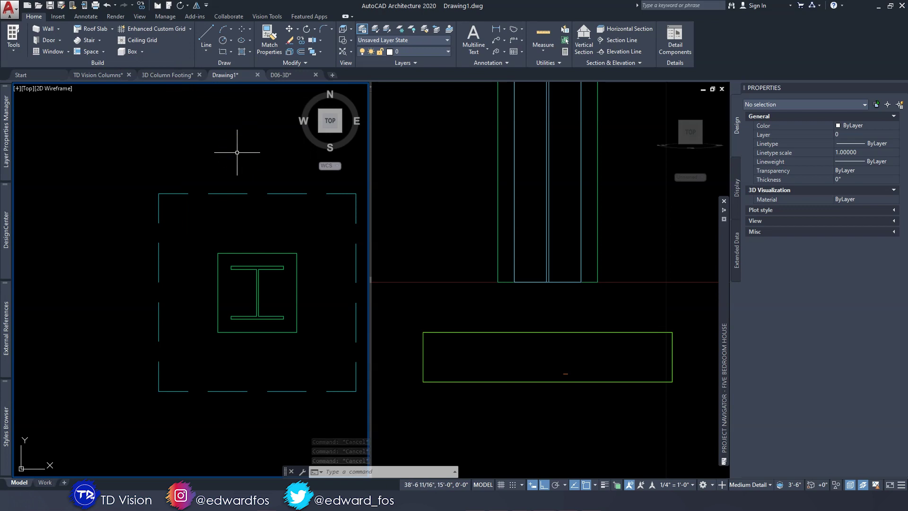
{"action": "type", "text": "pyr"}
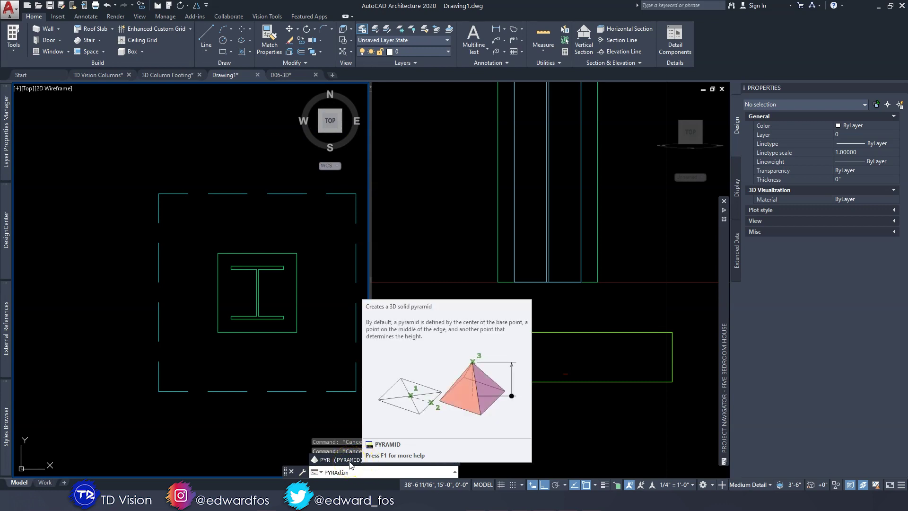
{"action": "left_click", "coordinate": [349, 460]}
{"action": "middle_click_drag", "start_coordinate": [294, 328], "coordinate": [272, 321]}
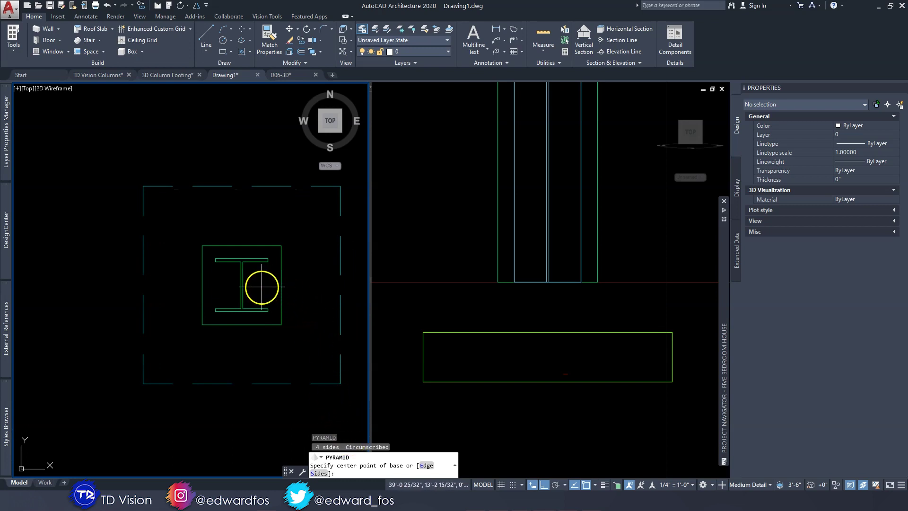
{"action": "scroll", "coordinate": [251, 279], "scroll_direction": "up", "scroll_amount": 5}
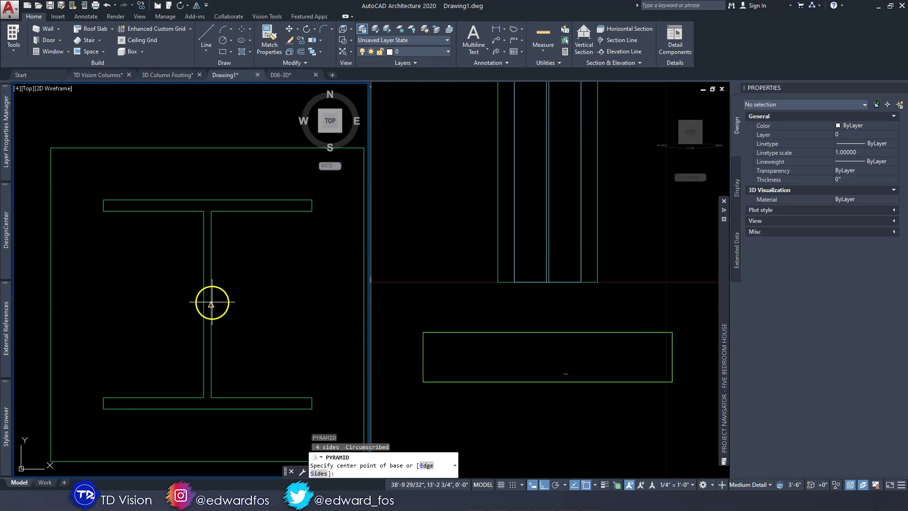
{"action": "left_click", "coordinate": [207, 304]}
Pull the pyramid's base radius out to the foundation box's edge and set its top radius to 6"
{"action": "scroll", "coordinate": [246, 304], "scroll_direction": "down", "scroll_amount": 6}
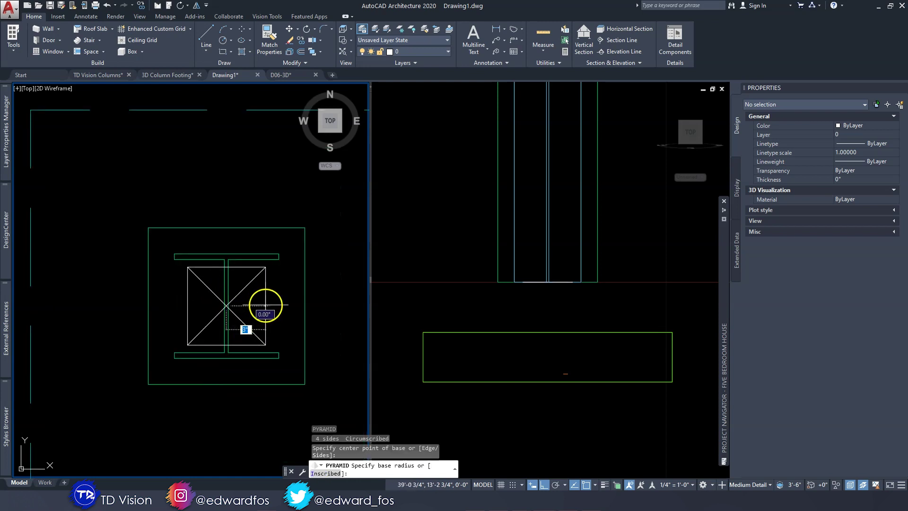
{"action": "scroll", "coordinate": [279, 306], "scroll_direction": "up", "scroll_amount": 2}
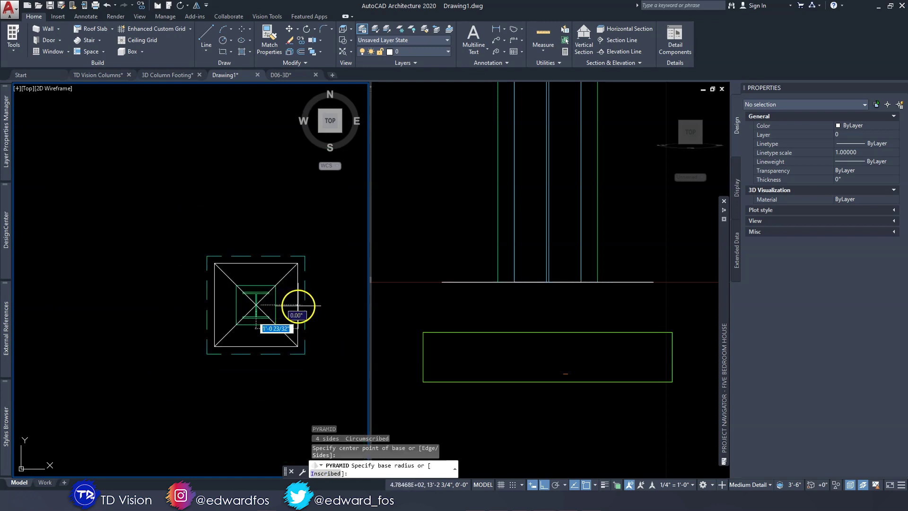
{"action": "scroll", "coordinate": [284, 306], "scroll_direction": "up", "scroll_amount": 4}
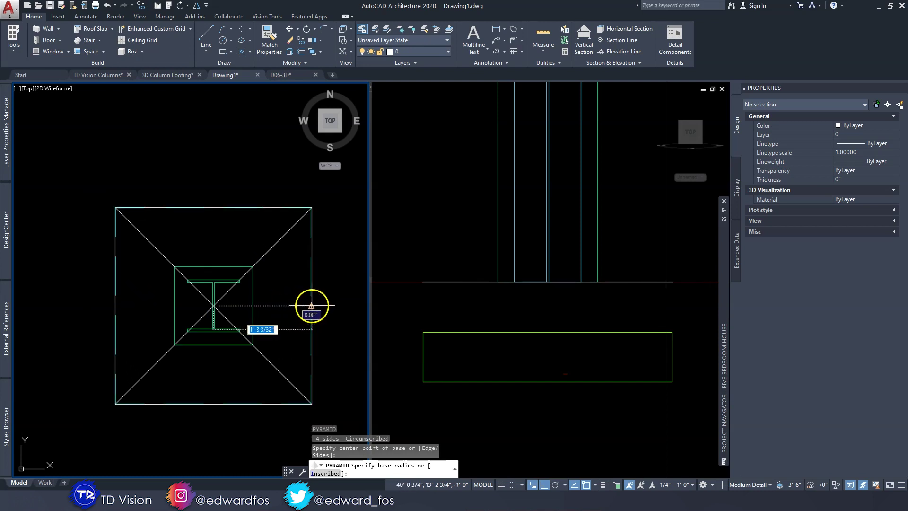
{"action": "scroll", "coordinate": [310, 306], "scroll_direction": "up", "scroll_amount": 3}
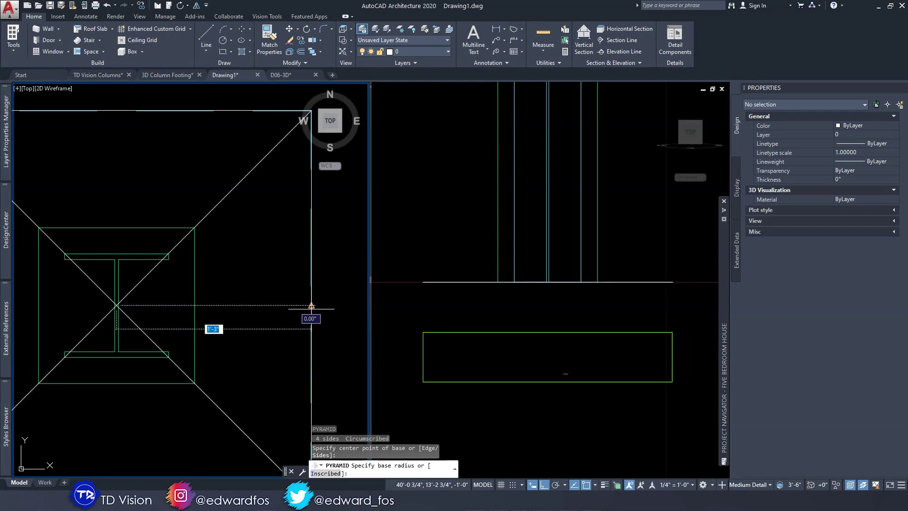
{"action": "left_click", "coordinate": [311, 305]}
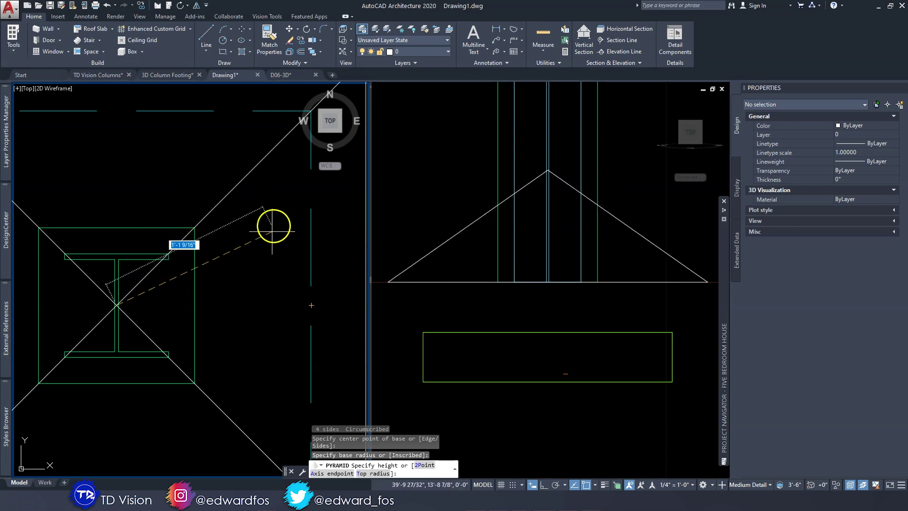
{"action": "left_click", "coordinate": [371, 474]}
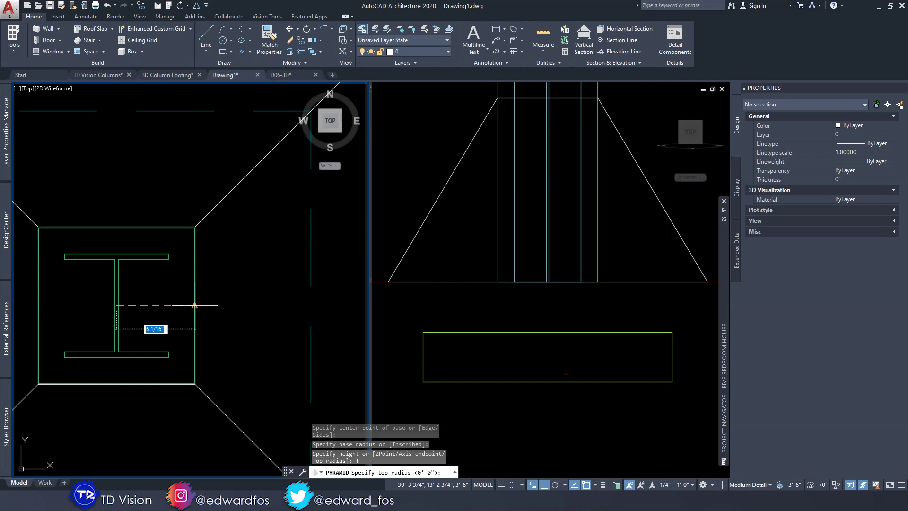
{"action": "key", "text": "Return"}
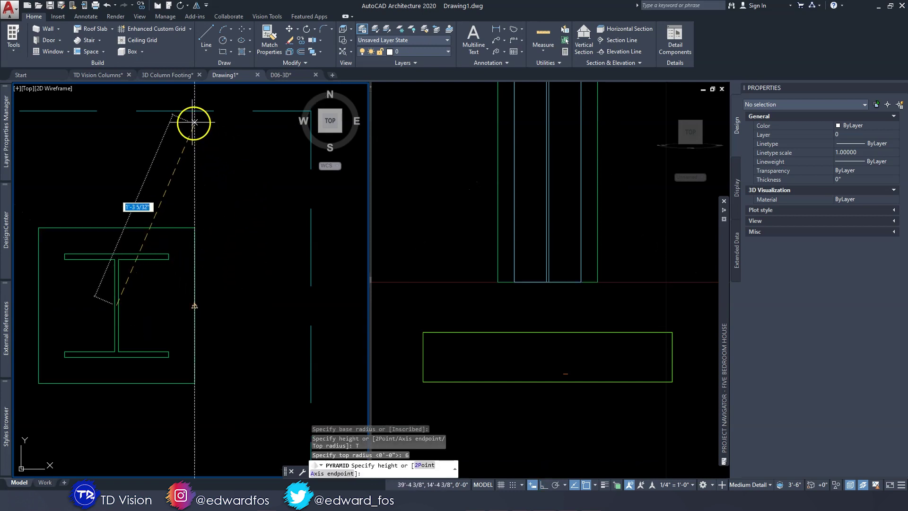
Give the pyramid a height of 6" and end the command
{"action": "scroll", "coordinate": [237, 246], "scroll_direction": "down", "scroll_amount": 5}
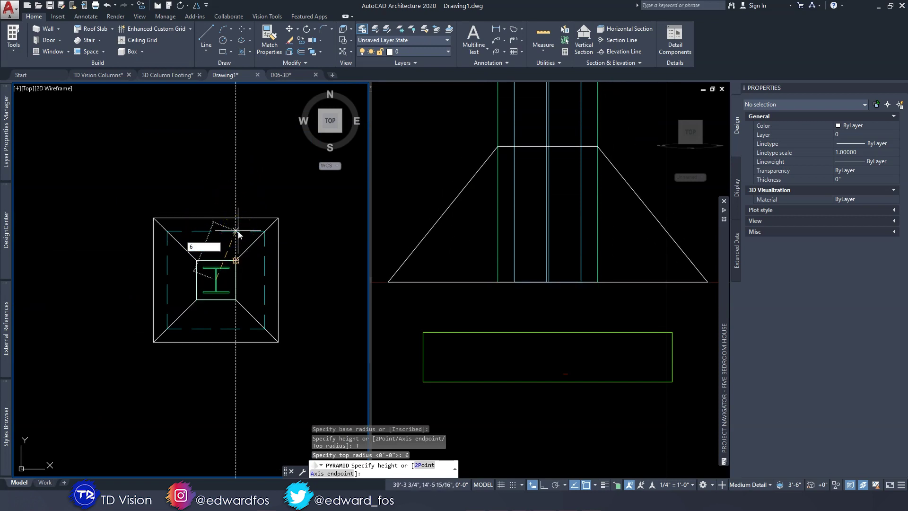
{"action": "key", "text": "Return"}
{"action": "left_click", "coordinate": [239, 172]}
{"action": "key", "text": "Escape"}
{"action": "key", "text": "Escape"}
{"action": "key", "text": "Escape"}
Show the copied column and its footing in an orbited 3D view with the Conceptual visual style
{"action": "left_click", "coordinate": [431, 262]}
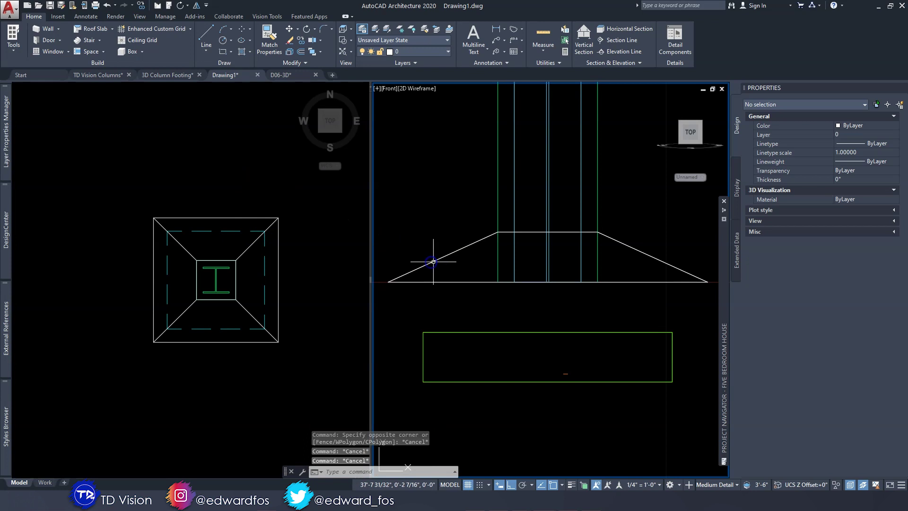
{"action": "left_click", "coordinate": [432, 261]}
{"action": "scroll", "coordinate": [447, 246], "scroll_direction": "down", "scroll_amount": 6}
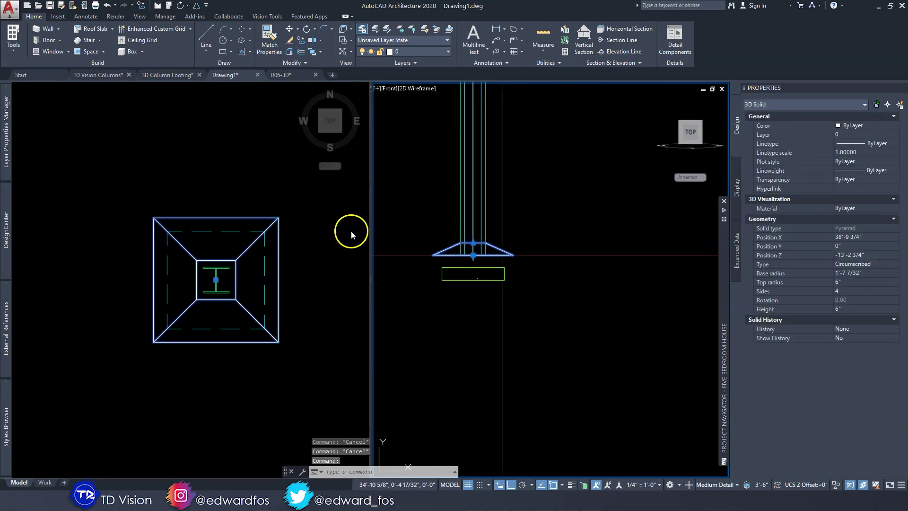
{"action": "left_click", "coordinate": [300, 217]}
{"action": "key", "text": "Escape"}
{"action": "left_click", "coordinate": [259, 217]}
{"action": "key", "text": "Escape"}
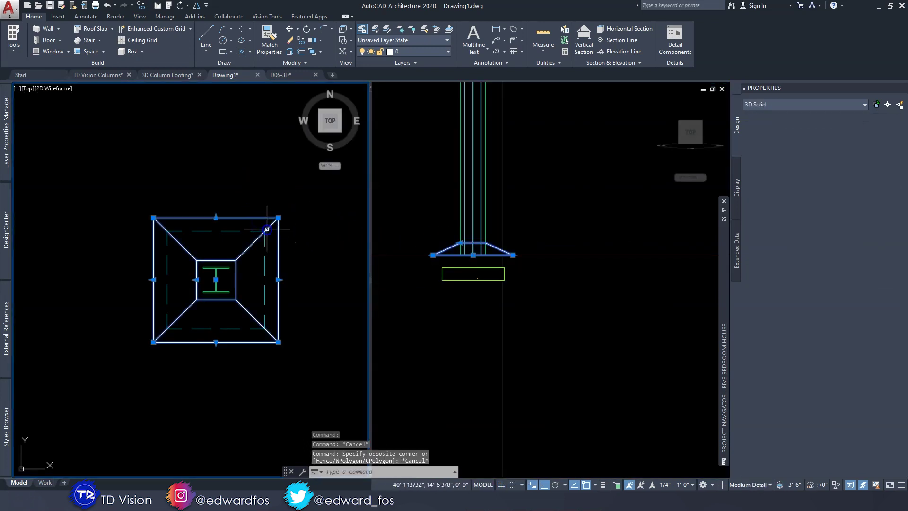
{"action": "middle_click_drag", "start_coordinate": [260, 217], "coordinate": [284, 166], "text": "shift"}
{"action": "left_click", "coordinate": [85, 90]}
{"action": "left_click", "coordinate": [101, 124]}
{"action": "middle_click_drag", "start_coordinate": [246, 222], "coordinate": [241, 244], "text": "shift"}
{"action": "key", "text": "Escape"}
{"action": "key", "text": "Escape"}
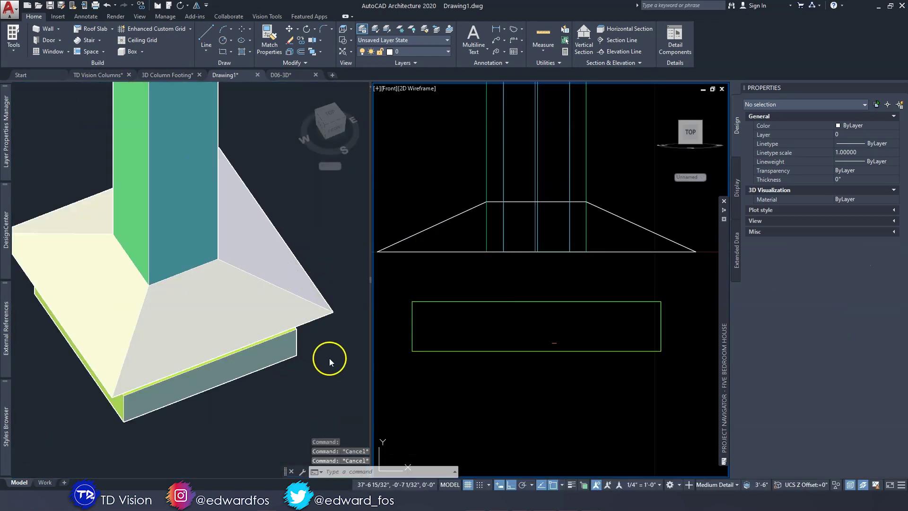
Set the pyramid's Z position to -6" in the 3D view and clear the selection
{"action": "left_click", "coordinate": [330, 359]}
{"action": "left_click", "coordinate": [334, 274]}
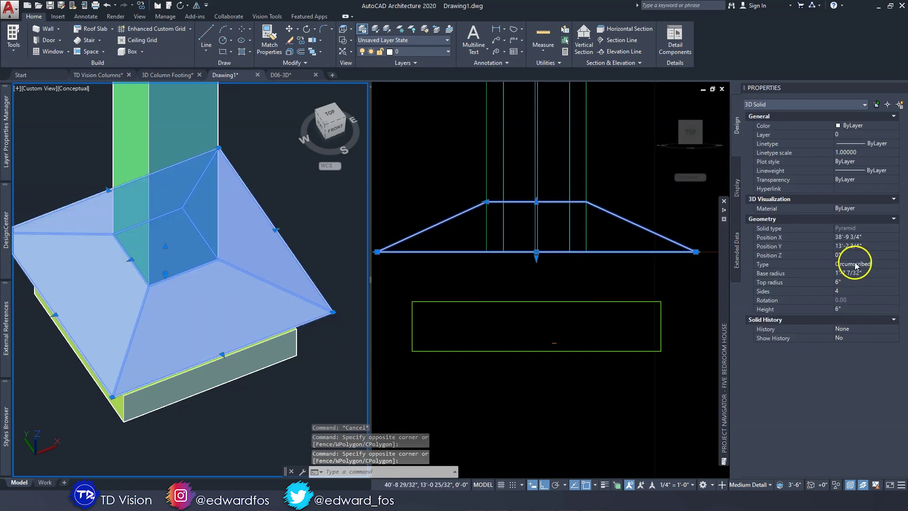
{"action": "left_click", "coordinate": [844, 255]}
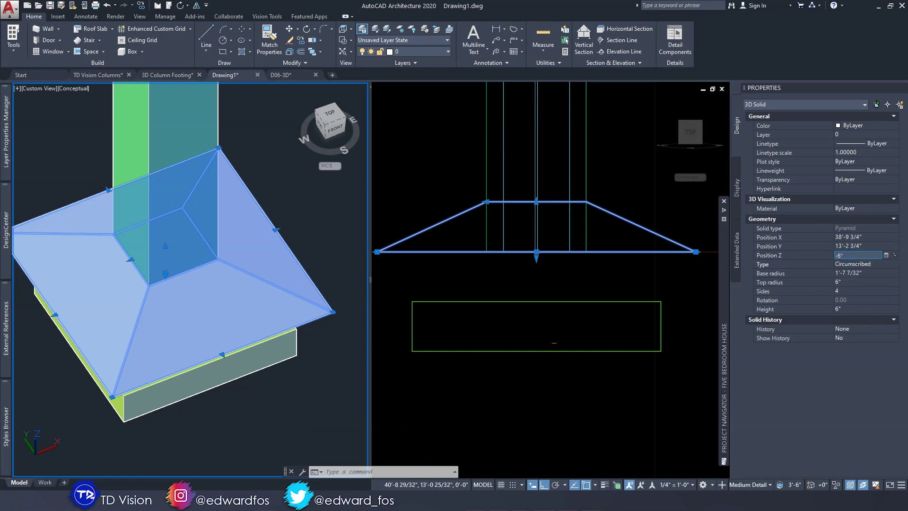
{"action": "left_click", "coordinate": [838, 263]}
{"action": "left_click", "coordinate": [340, 247]}
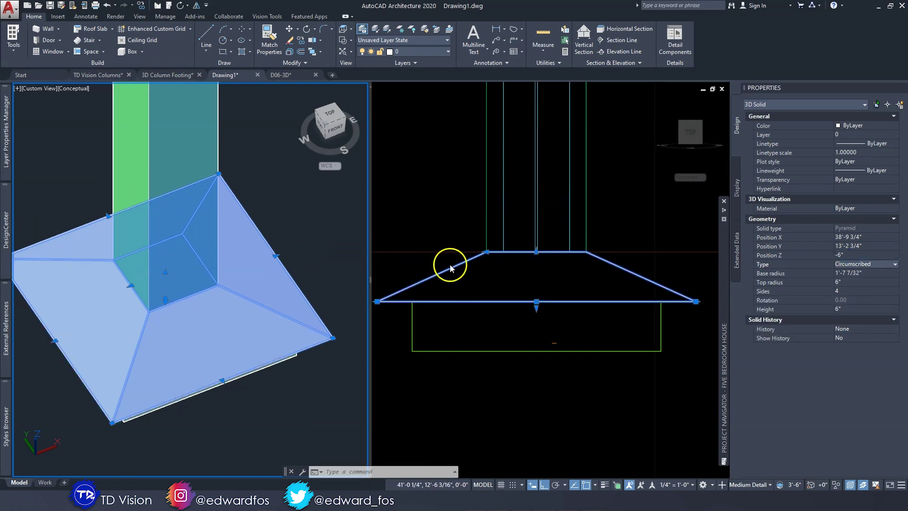
{"action": "key", "text": "Escape"}
{"action": "key", "text": "Escape"}
Set the pyramid's base radius to 1'-3" to match the foundation box below it
{"action": "left_click", "coordinate": [489, 282]}
{"action": "left_click", "coordinate": [433, 276]}
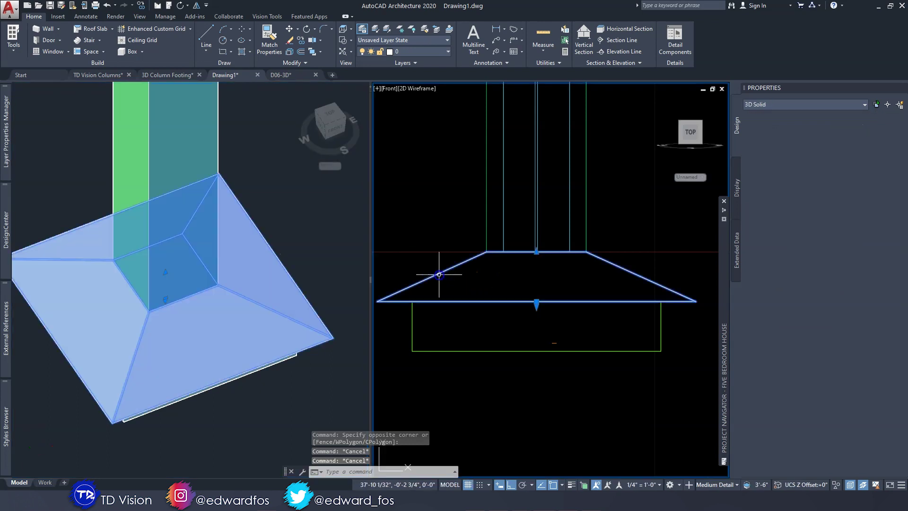
{"action": "middle_click_drag", "start_coordinate": [475, 283], "coordinate": [493, 278]}
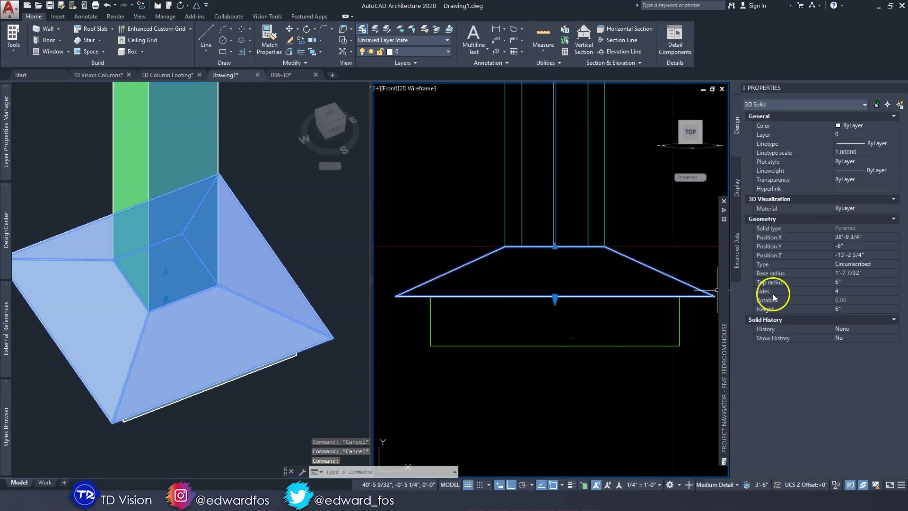
{"action": "left_click", "coordinate": [871, 273]}
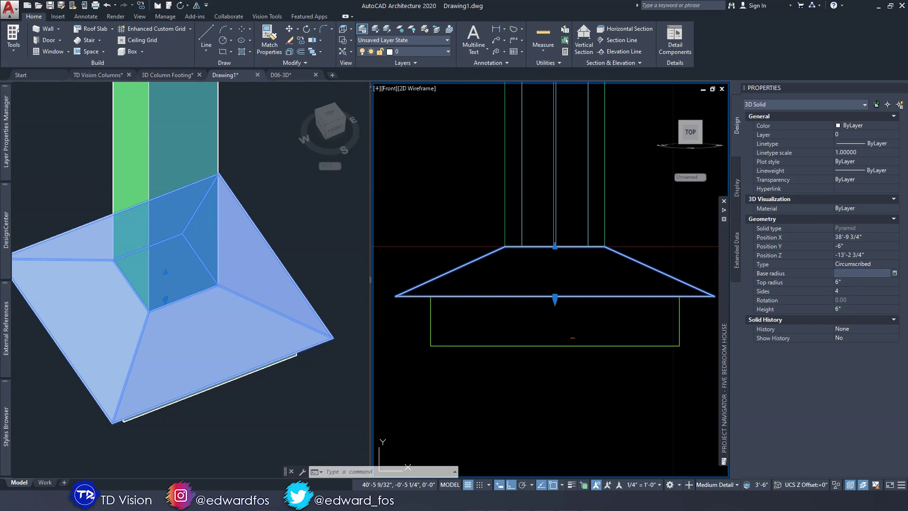
{"action": "key", "text": "Return"}
{"action": "key", "text": "Escape"}
{"action": "key", "text": "Escape"}
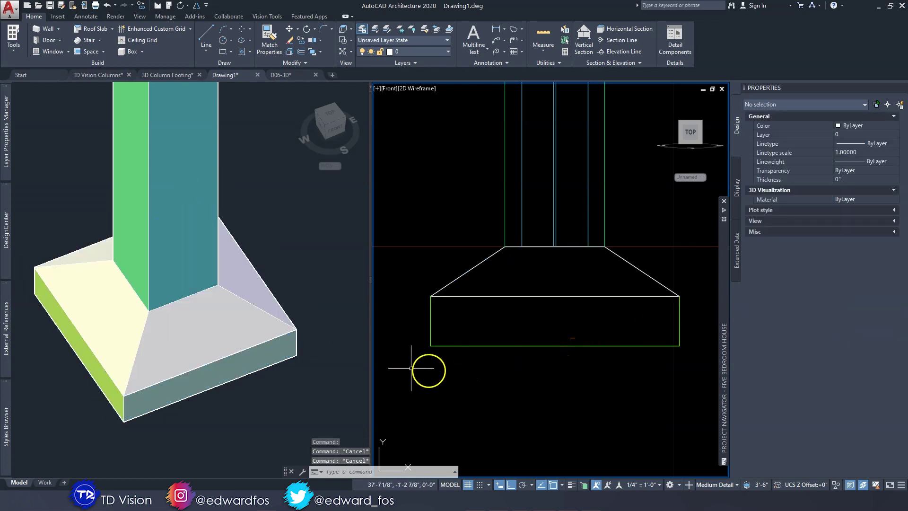
Examine the sloped footing in 3D and compare the properties of the pyramid solid with those of the foundation box
{"action": "left_click", "coordinate": [284, 284]}
{"action": "scroll", "coordinate": [241, 322], "scroll_direction": "down", "scroll_amount": 3}
{"action": "left_click", "coordinate": [219, 373]}
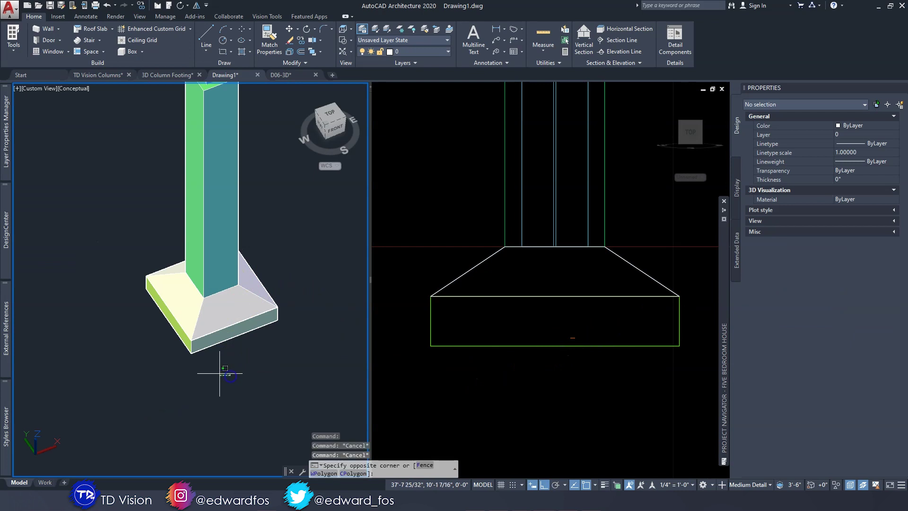
{"action": "key", "text": "Escape"}
{"action": "mouse_move", "coordinate": [201, 376]}
{"action": "middle_mouse_down", "text": "shift"}
{"action": "mouse_move", "coordinate": [234, 273]}
{"action": "mouse_move", "coordinate": [259, 298]}
{"action": "mouse_move", "coordinate": [140, 359]}
{"action": "mouse_move", "coordinate": [115, 360]}
{"action": "mouse_move", "coordinate": [214, 368]}
{"action": "middle_mouse_up", "text": "shift"}
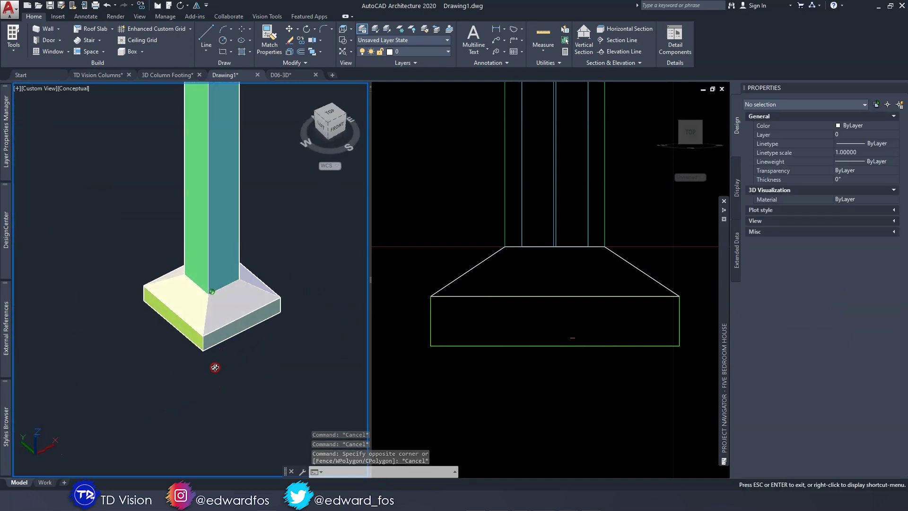
{"action": "scroll", "coordinate": [272, 294], "scroll_direction": "up", "scroll_amount": 3}
{"action": "left_click", "coordinate": [262, 295]}
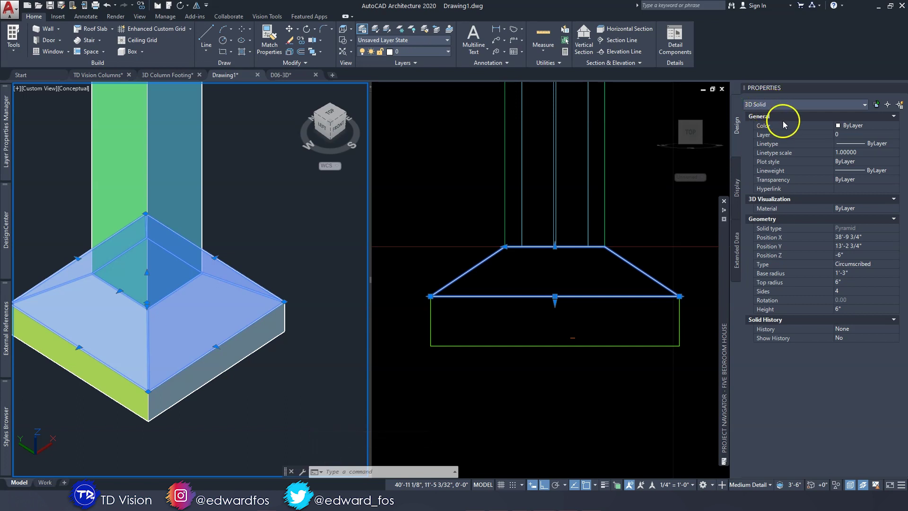
{"action": "left_click", "coordinate": [543, 363]}
{"action": "key", "text": "Escape"}
{"action": "left_click", "coordinate": [511, 346]}
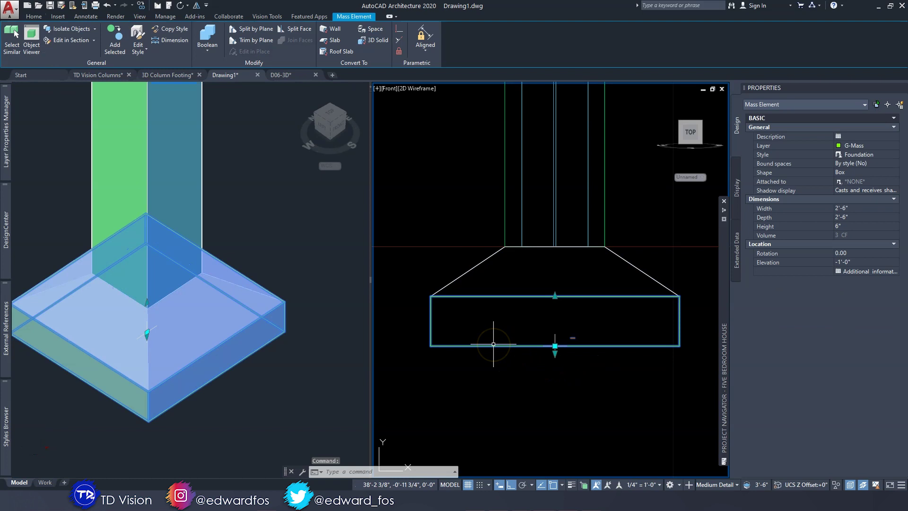
{"action": "key", "text": "Escape"}
{"action": "key", "text": "Escape"}
Convert the pyramid solid above the foundation box to a mass element, erasing the layout geometry
{"action": "left_click", "coordinate": [252, 288]}
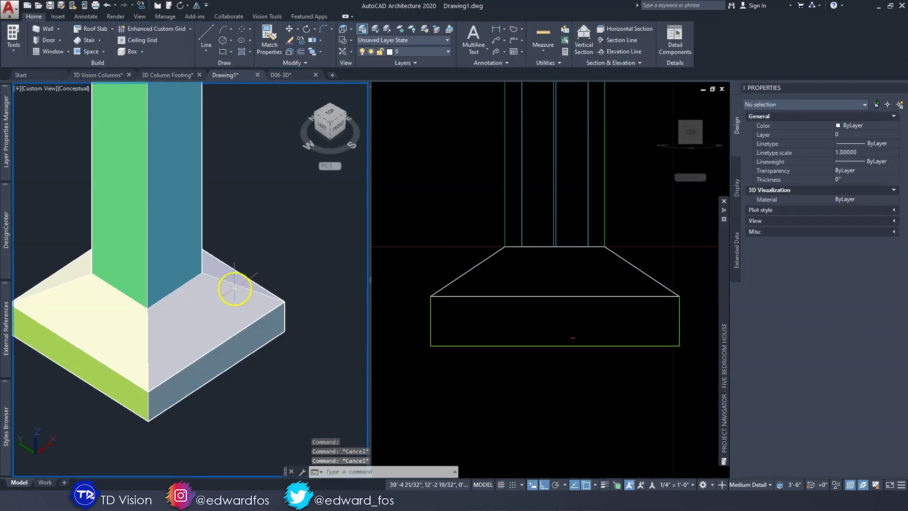
{"action": "left_click", "coordinate": [234, 287]}
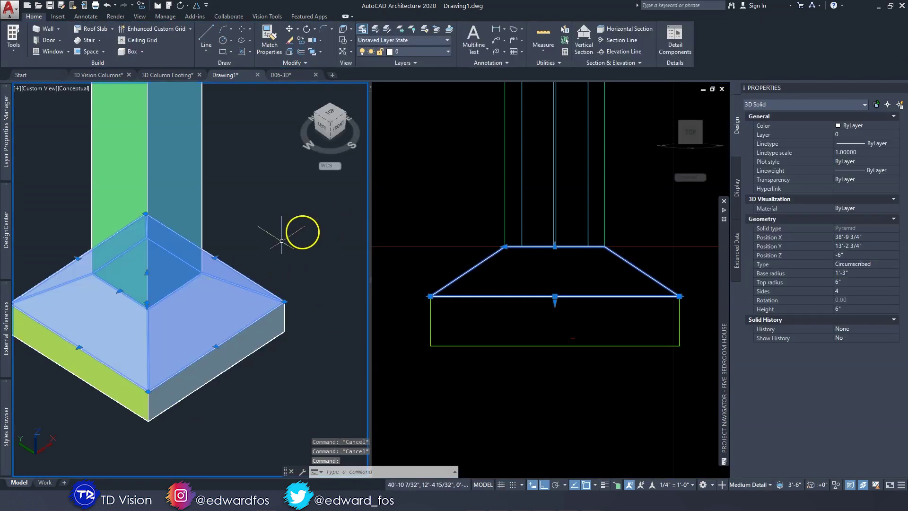
{"action": "right_click", "coordinate": [219, 287]}
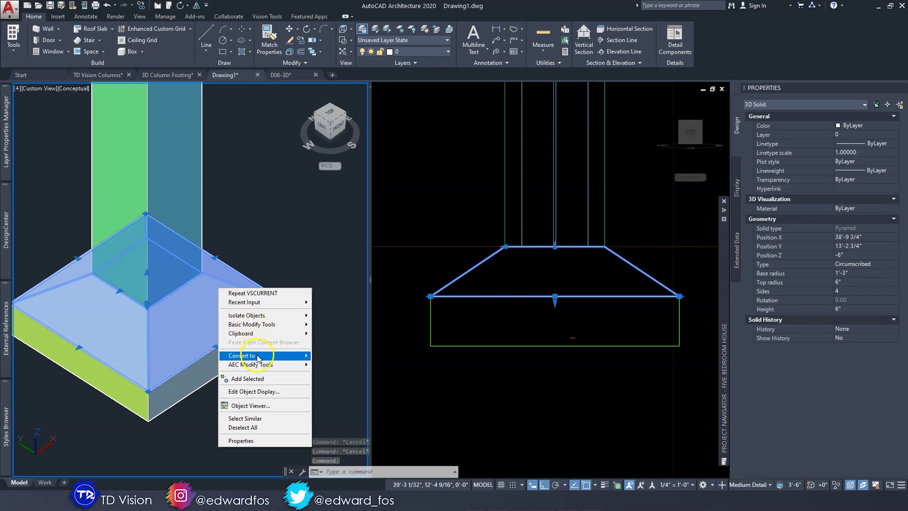
{"action": "mouse_move", "coordinate": [265, 355]}
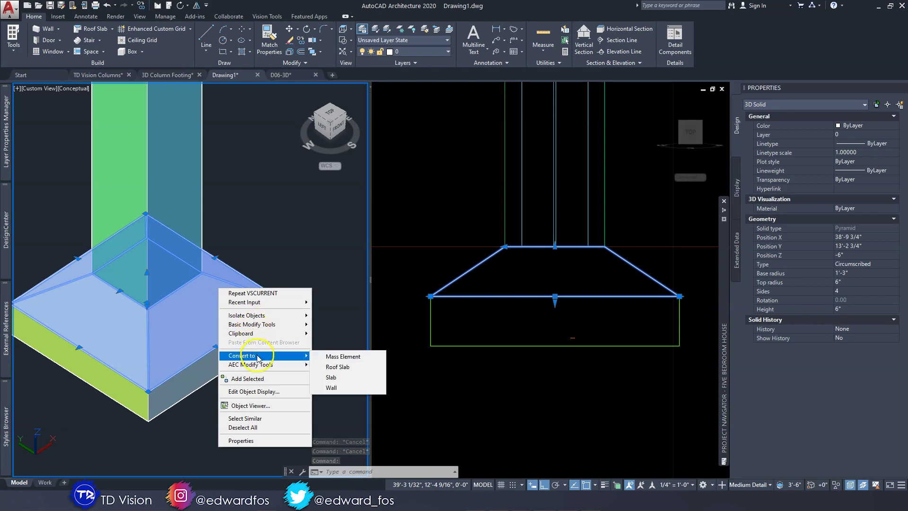
{"action": "left_click", "coordinate": [343, 360]}
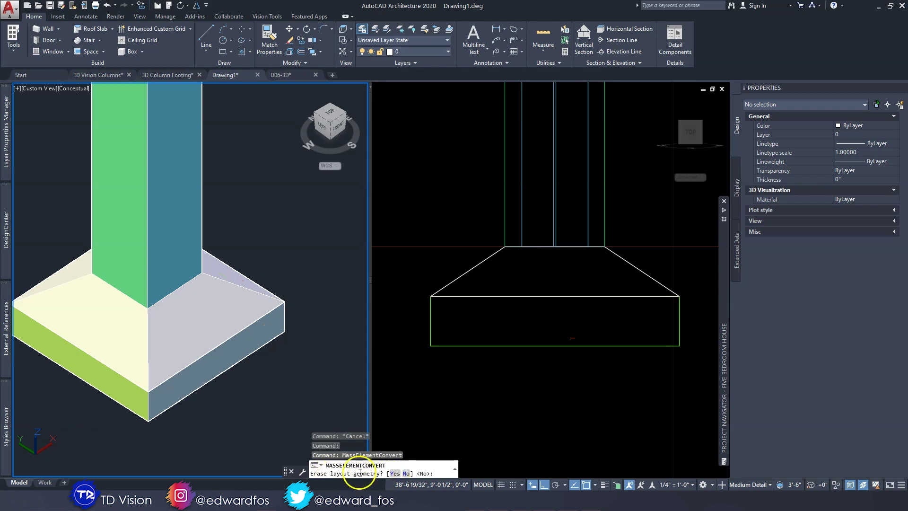
{"action": "left_click", "coordinate": [395, 473]}
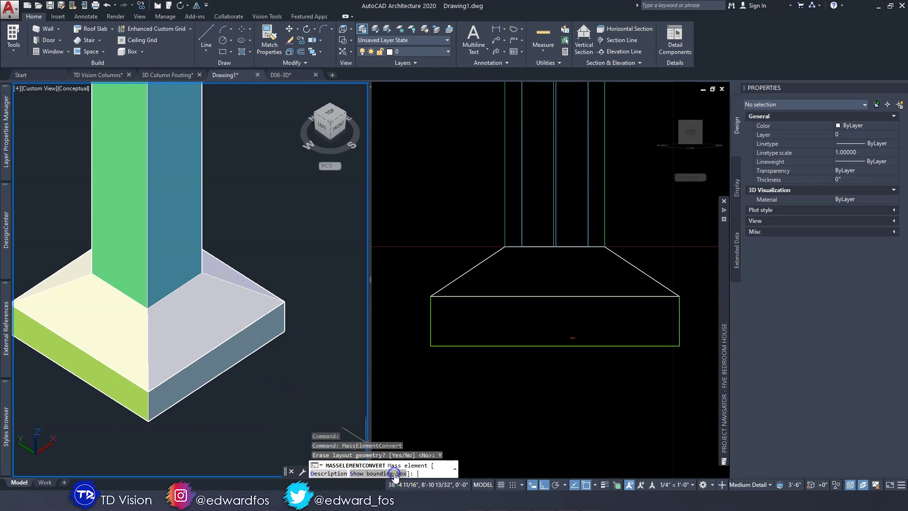
{"action": "key", "text": "Return"}
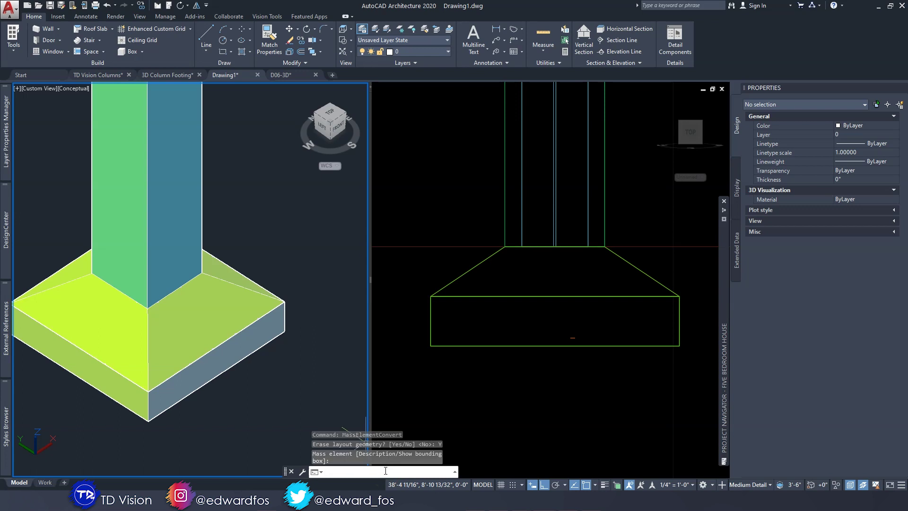
Assign the Foundation style to the converted pyramid mass element and clear the selection
{"action": "left_click", "coordinate": [246, 289]}
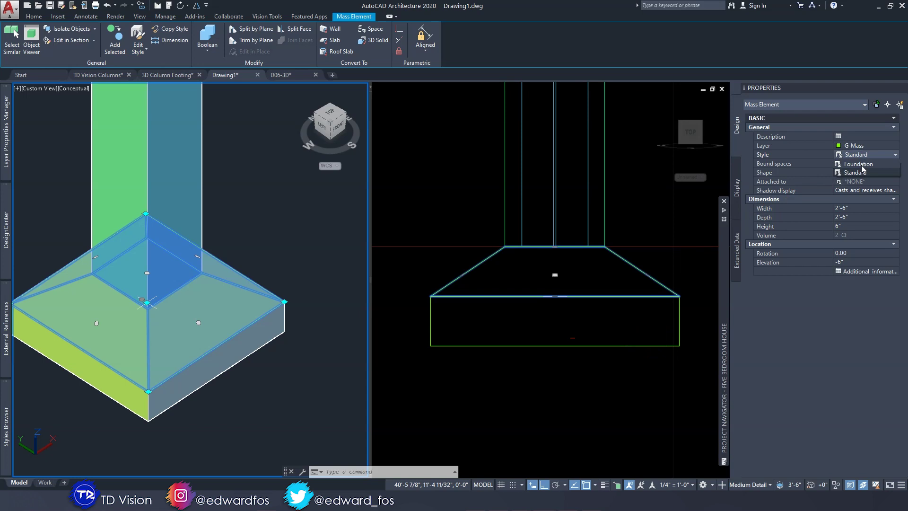
{"action": "key", "text": "Escape"}
{"action": "key", "text": "Escape"}
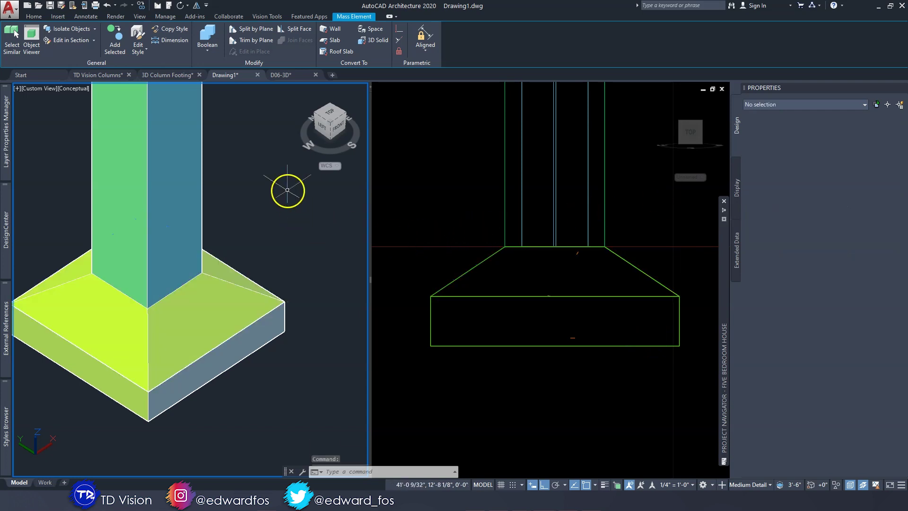
Return the 3D viewport to the Top view with the 2D Wireframe visual style, showing all three footings
{"action": "left_click", "coordinate": [35, 94]}
{"action": "left_click", "coordinate": [48, 107]}
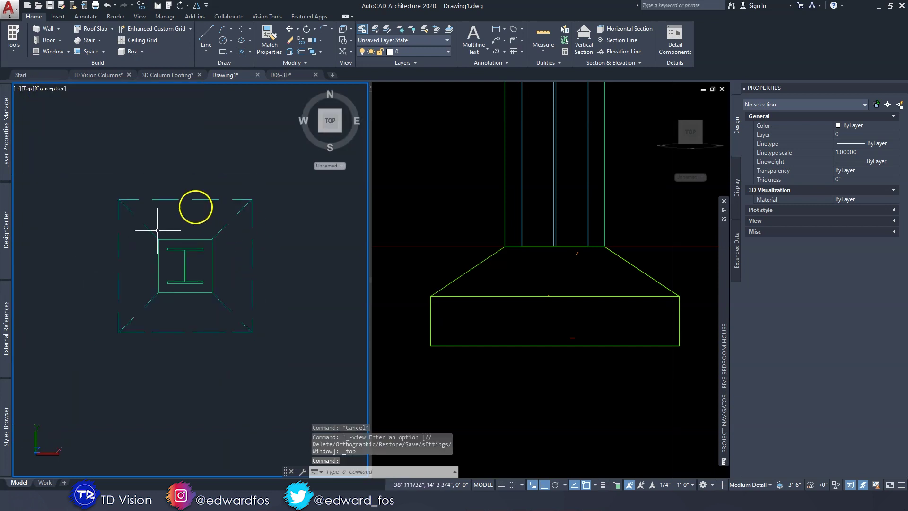
{"action": "left_click", "coordinate": [66, 88]}
{"action": "left_click", "coordinate": [80, 112]}
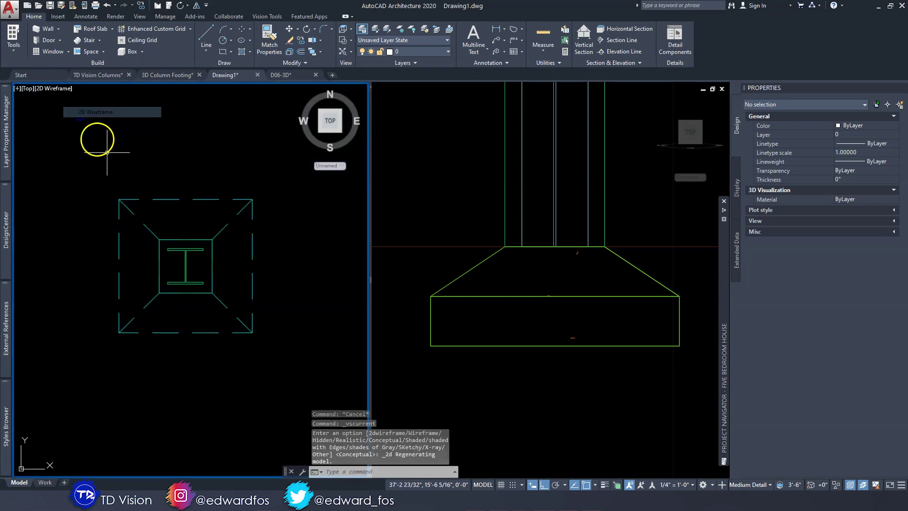
{"action": "scroll", "coordinate": [162, 246], "scroll_direction": "down", "scroll_amount": 5}
{"action": "middle_click_drag", "start_coordinate": [135, 253], "coordinate": [293, 232]}
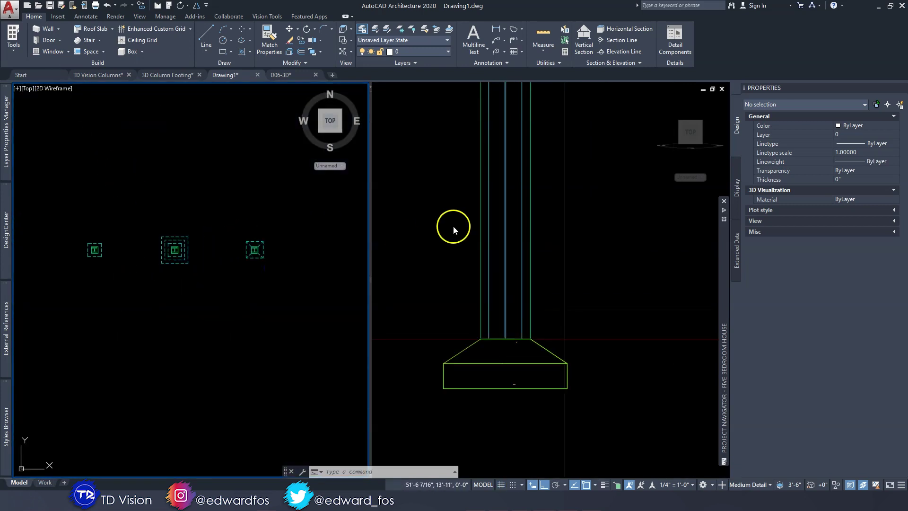
Copy the two structural members of the third column 12' to the right in the front view, leaving out the footing
{"action": "middle_click_drag", "start_coordinate": [489, 225], "coordinate": [474, 294]}
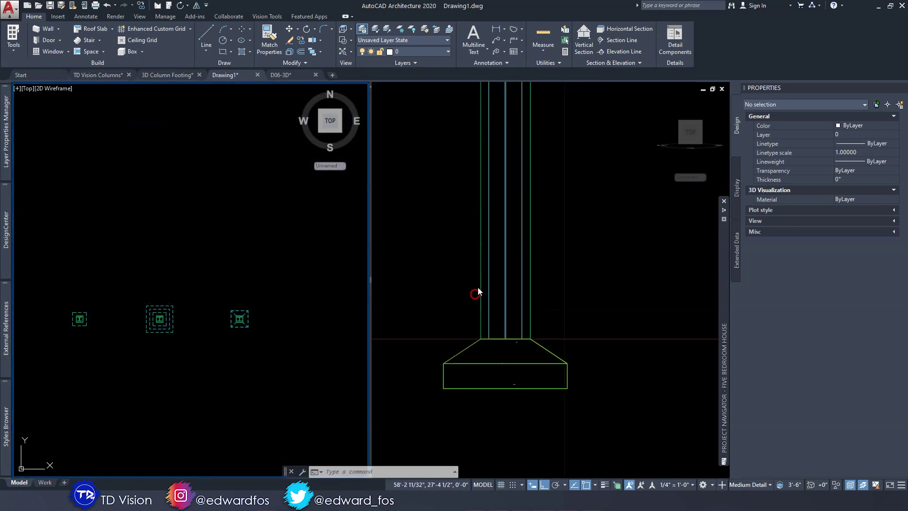
{"action": "left_click", "coordinate": [436, 255]}
{"action": "scroll", "coordinate": [467, 266], "scroll_direction": "down", "scroll_amount": 3}
{"action": "scroll", "coordinate": [489, 245], "scroll_direction": "up", "scroll_amount": 2}
{"action": "left_click", "coordinate": [494, 274]}
{"action": "left_click", "coordinate": [421, 163]}
{"action": "middle_click_drag", "start_coordinate": [479, 127], "coordinate": [472, 183]}
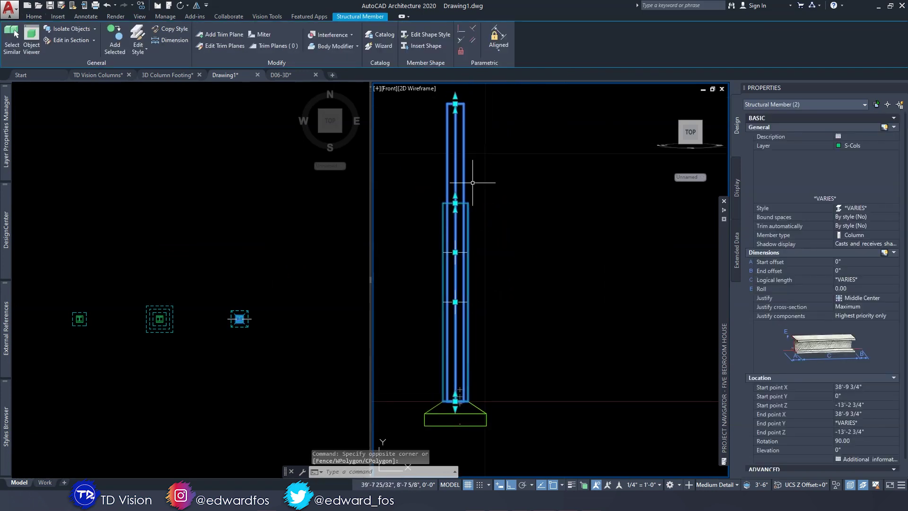
{"action": "left_click", "coordinate": [143, 8]}
{"action": "left_click", "coordinate": [461, 279]}
{"action": "scroll", "coordinate": [461, 279], "scroll_direction": "down", "scroll_amount": 2}
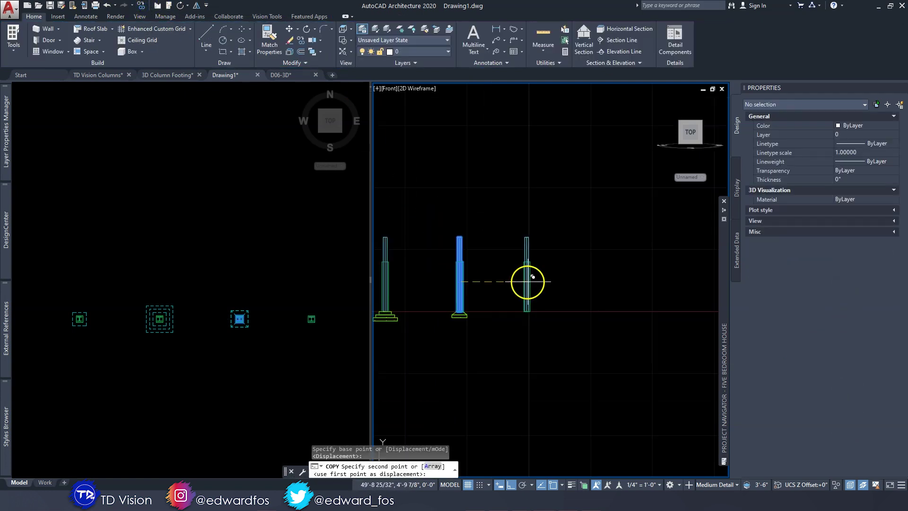
{"action": "scroll", "coordinate": [521, 271], "scroll_direction": "up", "scroll_amount": 1}
{"action": "type", "text": "12'"}
{"action": "key", "text": "Return"}
{"action": "key", "text": "Escape"}
{"action": "key", "text": "Escape"}
{"action": "key", "text": "Escape"}
Show the newly copied column up close in plan and its base in the front view
{"action": "left_click", "coordinate": [297, 299]}
{"action": "scroll", "coordinate": [342, 326], "scroll_direction": "up", "scroll_amount": 4}
{"action": "middle_click_drag", "start_coordinate": [251, 297], "coordinate": [298, 297]}
{"action": "scroll", "coordinate": [298, 296], "scroll_direction": "down", "scroll_amount": 2}
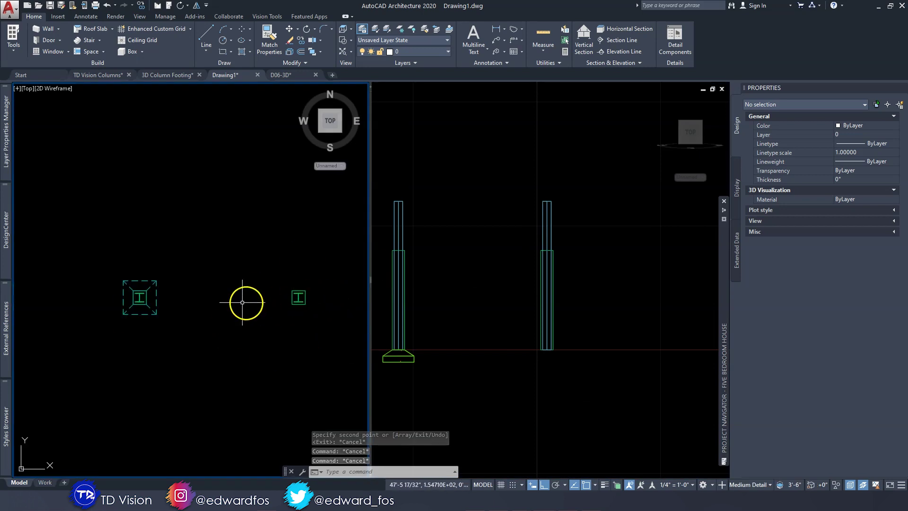
{"action": "mouse_move", "coordinate": [193, 291]}
{"action": "middle_mouse_down"}
{"action": "mouse_move", "coordinate": [399, 270]}
{"action": "mouse_move", "coordinate": [549, 270]}
{"action": "mouse_move", "coordinate": [177, 286]}
{"action": "middle_mouse_up"}
{"action": "scroll", "coordinate": [308, 295], "scroll_direction": "up", "scroll_amount": 3}
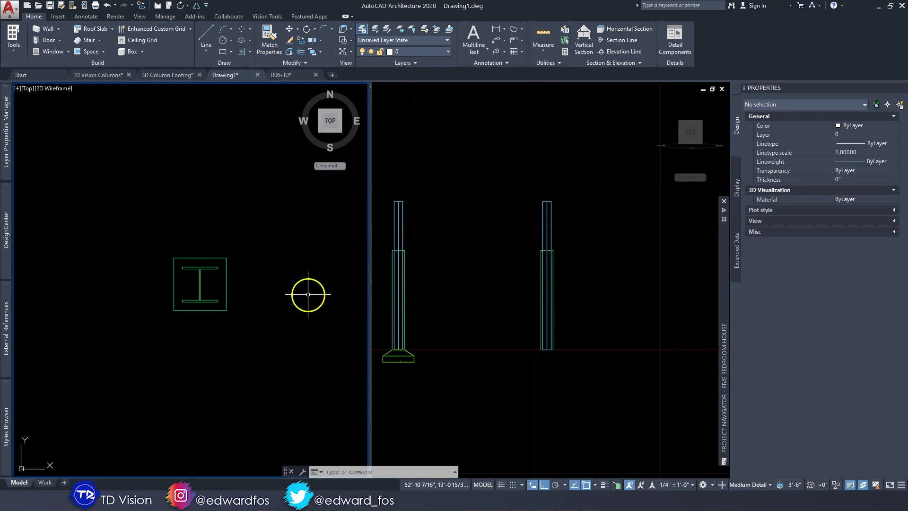
{"action": "left_click", "coordinate": [473, 291]}
{"action": "scroll", "coordinate": [563, 307], "scroll_direction": "up", "scroll_amount": 5}
{"action": "middle_click_drag", "start_coordinate": [557, 328], "coordinate": [544, 320]}
{"action": "left_click", "coordinate": [241, 235]}
{"action": "key", "text": "Escape"}
{"action": "key", "text": "Escape"}
{"action": "key", "text": "Escape"}
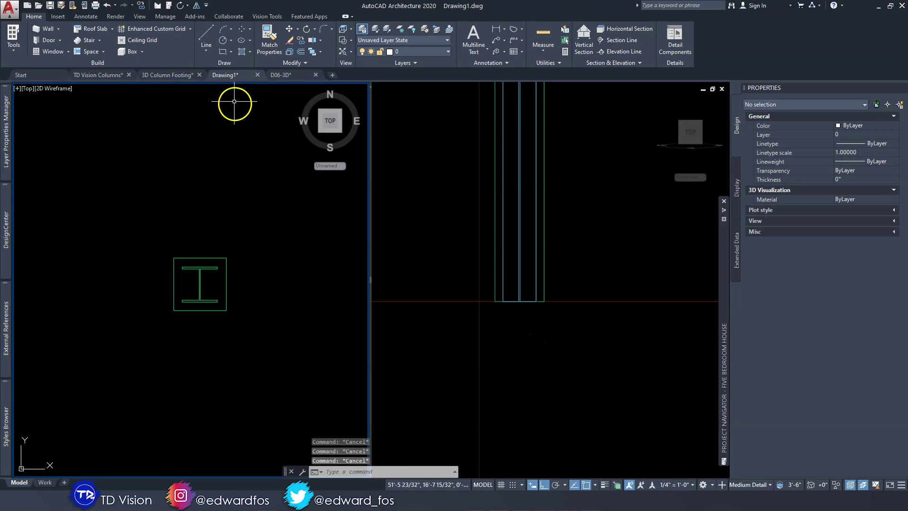
Add a cylinder mass element with 9" radius and 36" height at the centre of the new column, with rotation 0
{"action": "left_click", "coordinate": [142, 52]}
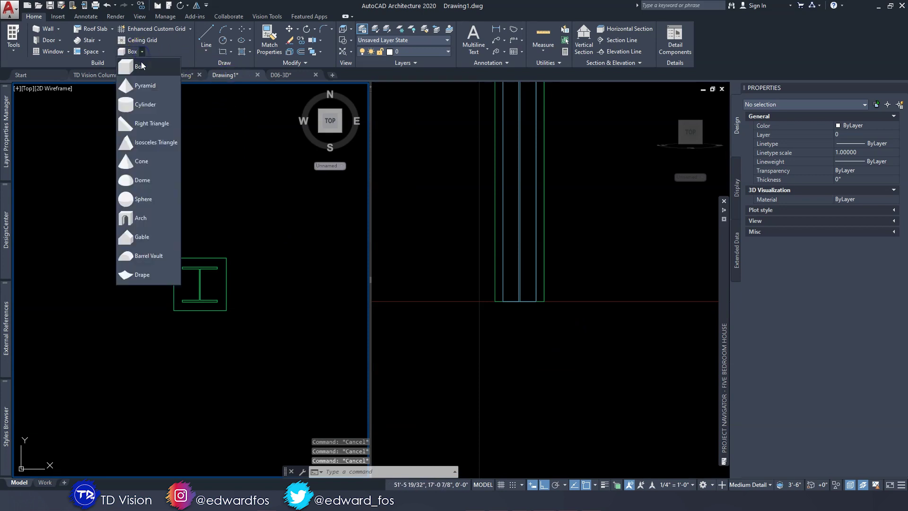
{"action": "left_click", "coordinate": [144, 95]}
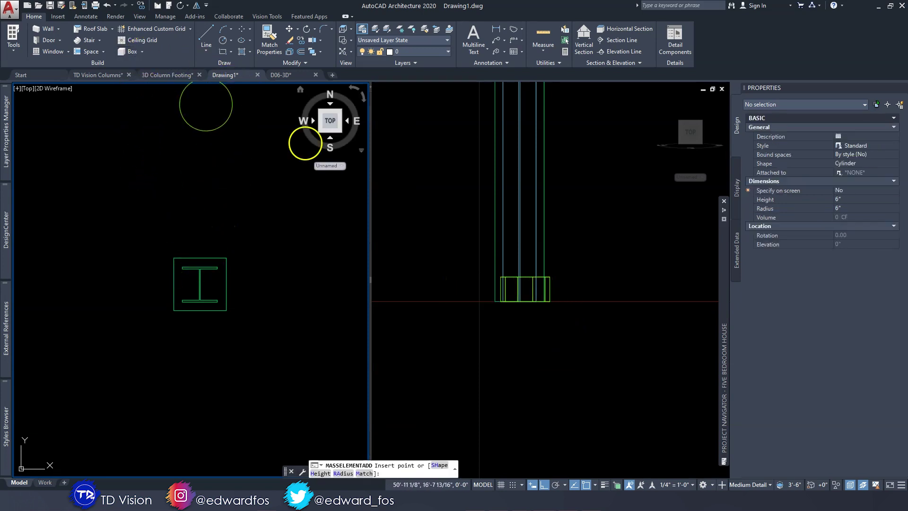
{"action": "left_click", "coordinate": [851, 200]}
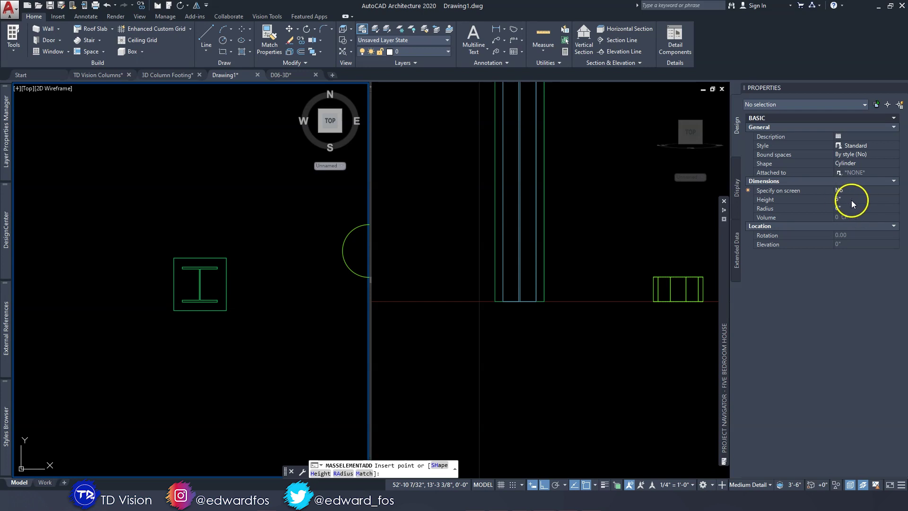
{"action": "left_click", "coordinate": [854, 201]}
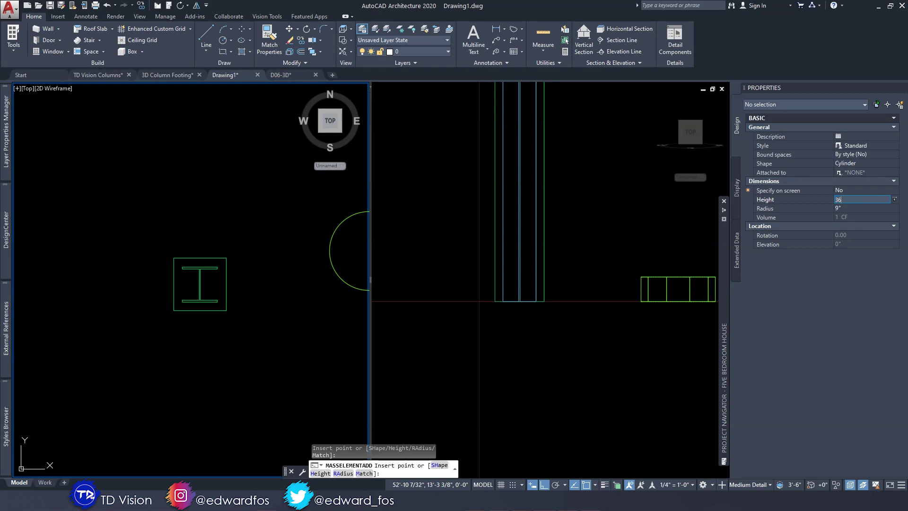
{"action": "type", "text": "36"}
{"action": "key", "text": "Tab"}
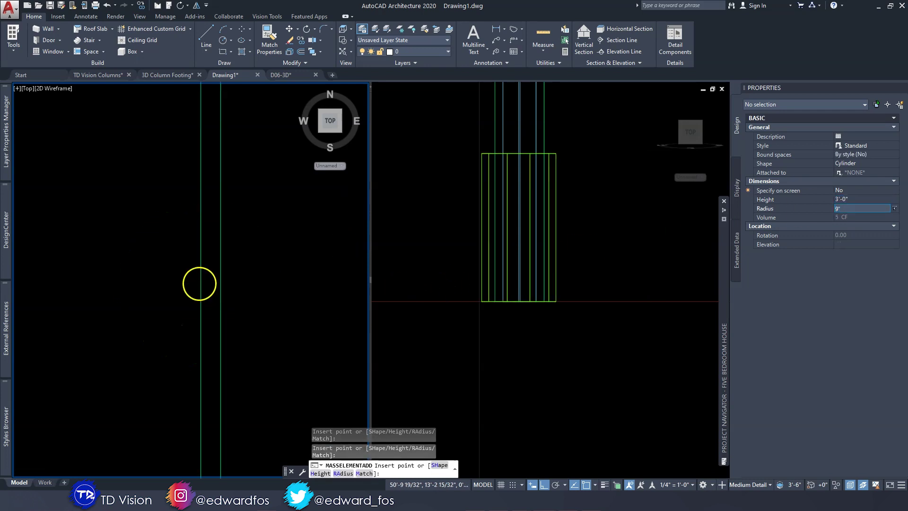
{"action": "scroll", "coordinate": [223, 251], "scroll_direction": "up", "scroll_amount": 5}
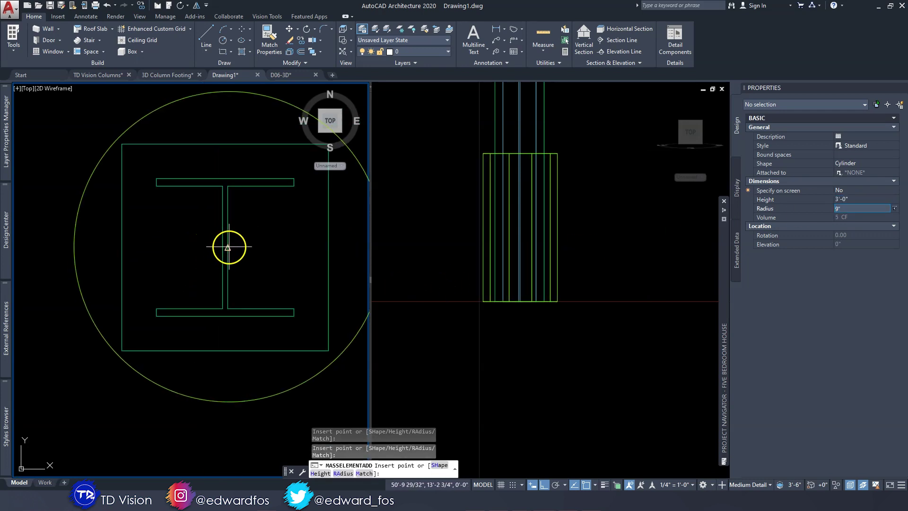
{"action": "left_click", "coordinate": [225, 247]}
{"action": "type", "text": "0"}
{"action": "key", "text": "Return"}
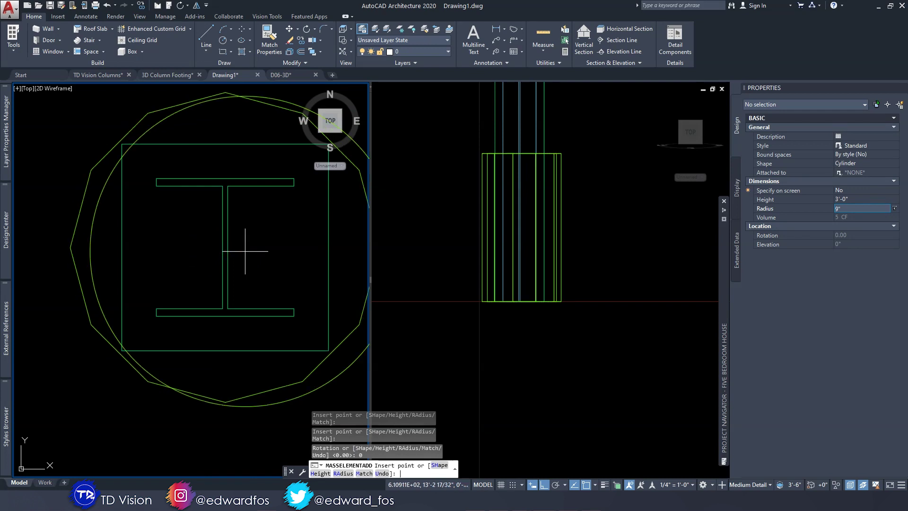
{"action": "key", "text": "Escape"}
{"action": "key", "text": "Escape"}
Set the cylinder's elevation to -36" so its top meets the column base
{"action": "left_click", "coordinate": [235, 123]}
{"action": "left_click", "coordinate": [182, 99]}
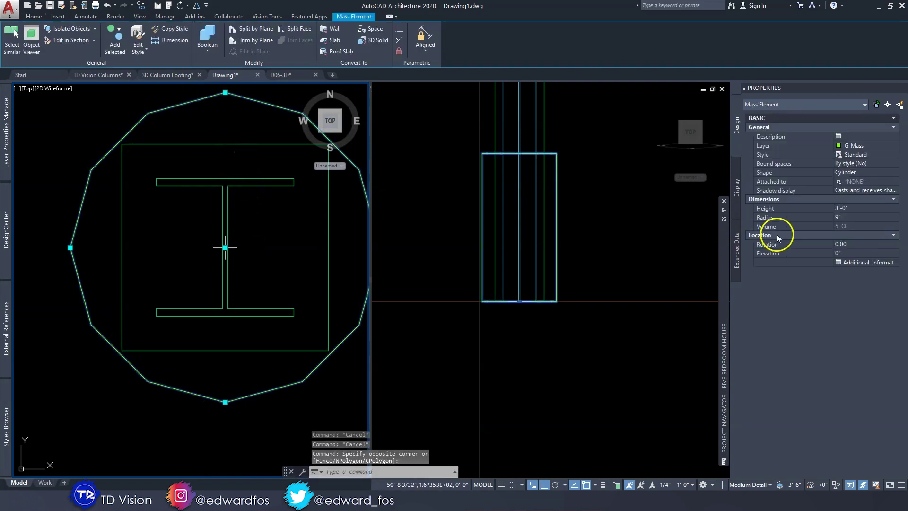
{"action": "left_click", "coordinate": [855, 254]}
{"action": "type", "text": "-"}
{"action": "type", "text": "3'"}
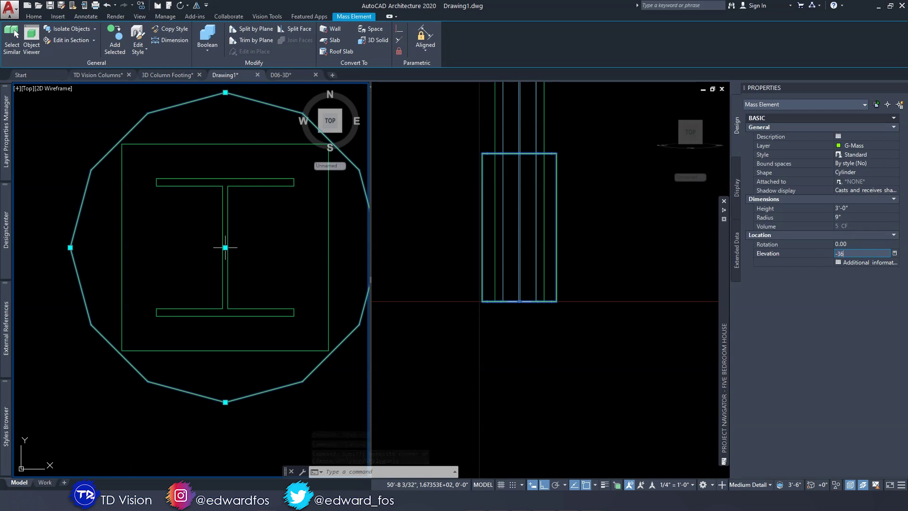
{"action": "key", "text": "Return"}
{"action": "key", "text": "Escape"}
{"action": "key", "text": "Escape"}
{"action": "left_click", "coordinate": [615, 273]}
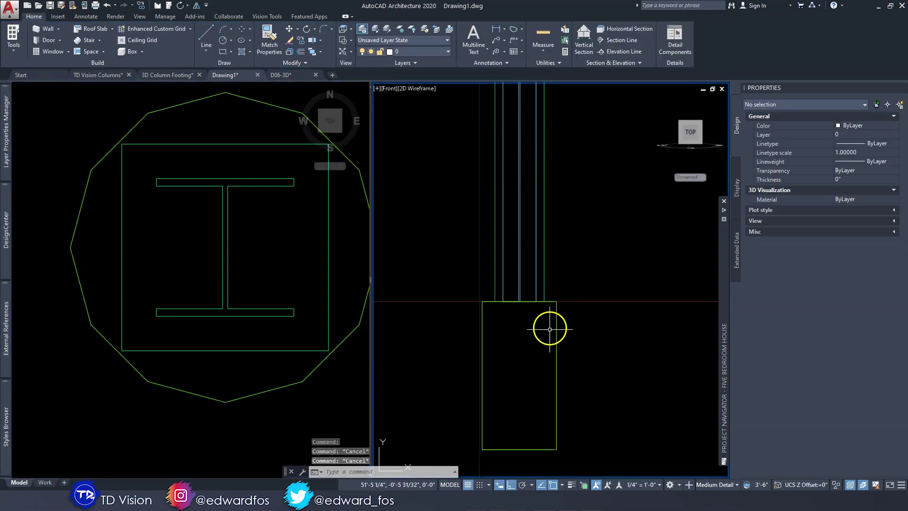
{"action": "scroll", "coordinate": [556, 329], "scroll_direction": "down", "scroll_amount": 3}
Assign the Foundation style to the cylinder mass element and clear the selection
{"action": "left_click", "coordinate": [304, 410]}
{"action": "left_click", "coordinate": [285, 398]}
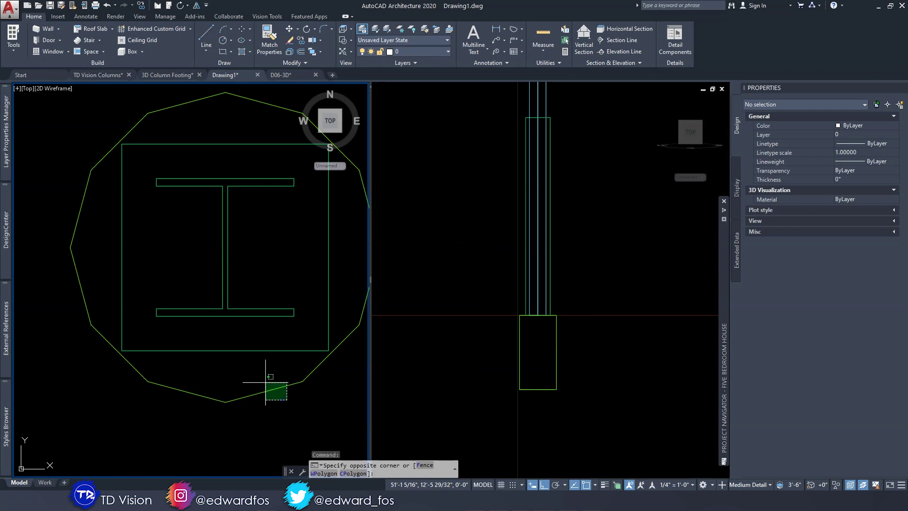
{"action": "left_click", "coordinate": [265, 379]}
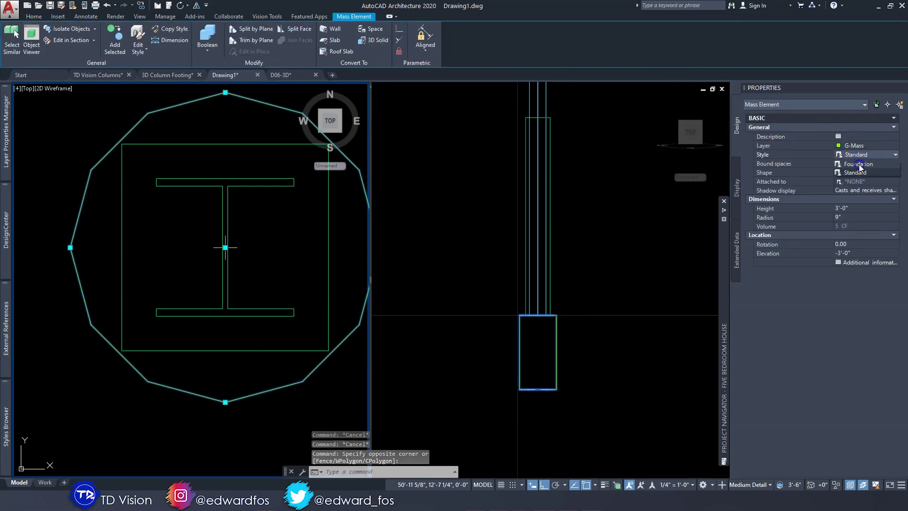
{"action": "key", "text": "Escape"}
{"action": "key", "text": "Escape"}
Examine the cylinder footing's material hatch in the front view and its outline in plan
{"action": "scroll", "coordinate": [556, 337], "scroll_direction": "up", "scroll_amount": 3}
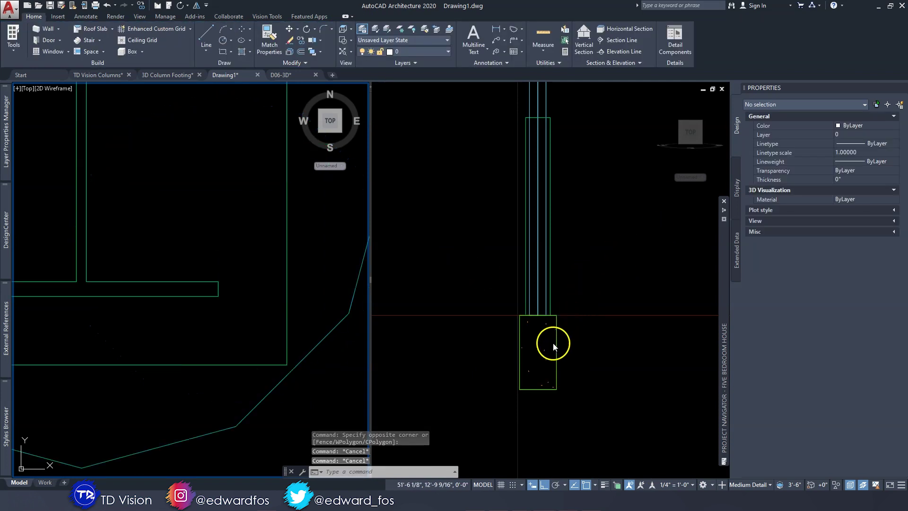
{"action": "left_click", "coordinate": [553, 348]}
{"action": "scroll", "coordinate": [554, 354], "scroll_direction": "up", "scroll_amount": 3}
{"action": "scroll", "coordinate": [554, 353], "scroll_direction": "up", "scroll_amount": 3}
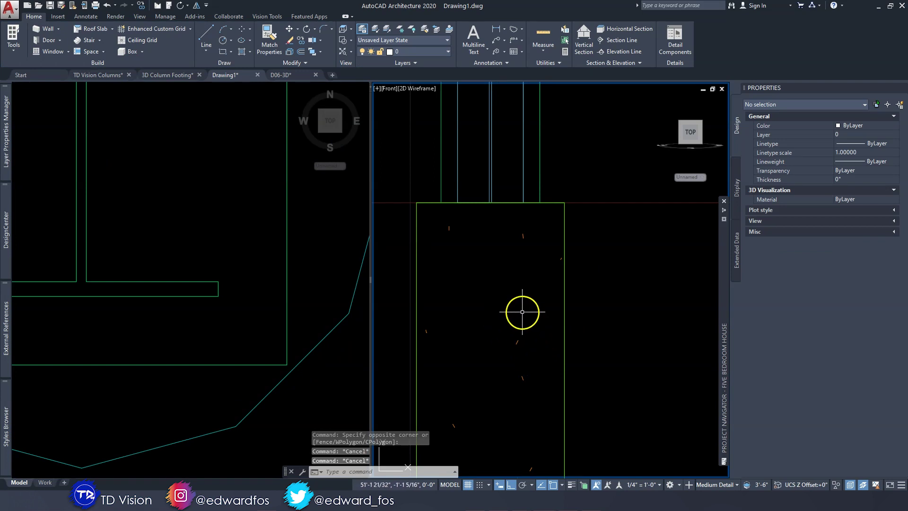
{"action": "scroll", "coordinate": [523, 311], "scroll_direction": "down", "scroll_amount": 5}
{"action": "left_click", "coordinate": [270, 325]}
{"action": "scroll", "coordinate": [272, 303], "scroll_direction": "down", "scroll_amount": 8}
{"action": "scroll", "coordinate": [242, 277], "scroll_direction": "up", "scroll_amount": 5}
{"action": "scroll", "coordinate": [250, 224], "scroll_direction": "down", "scroll_amount": 1}
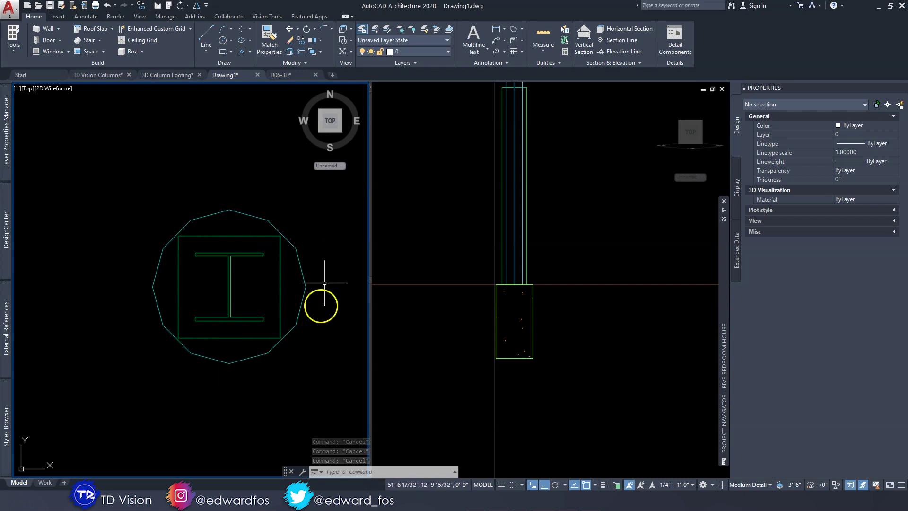
Compare the plan display of the sloped pyramid footing with that of the cylinder footing
{"action": "scroll", "coordinate": [236, 256], "scroll_direction": "down", "scroll_amount": 6}
{"action": "middle_click_drag", "start_coordinate": [130, 270], "coordinate": [304, 257]}
{"action": "scroll", "coordinate": [104, 222], "scroll_direction": "up", "scroll_amount": 3}
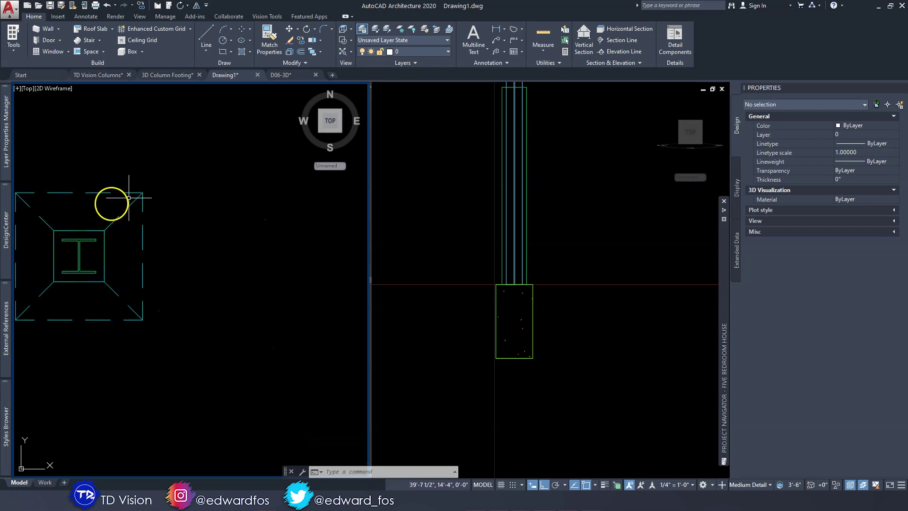
{"action": "scroll", "coordinate": [112, 289], "scroll_direction": "down", "scroll_amount": 4}
{"action": "scroll", "coordinate": [270, 260], "scroll_direction": "up", "scroll_amount": 5}
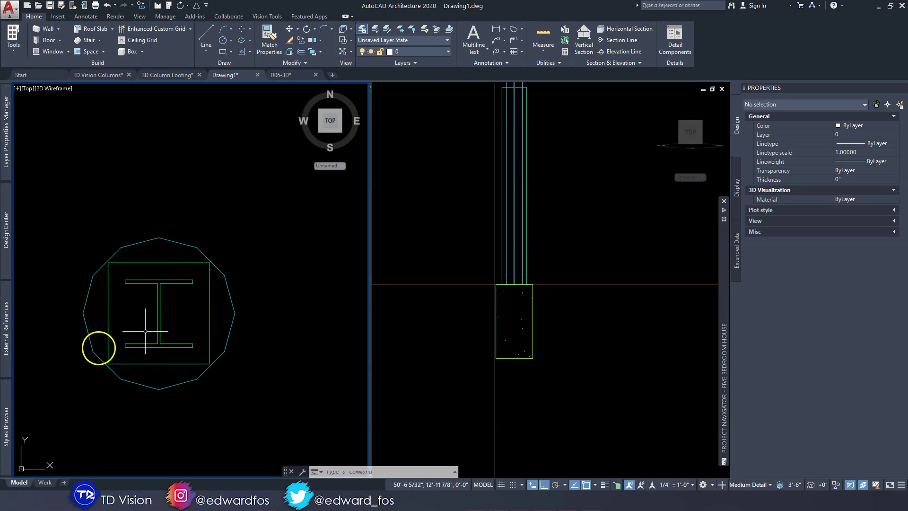
{"action": "middle_click_drag", "start_coordinate": [115, 287], "coordinate": [170, 272]}
{"action": "scroll", "coordinate": [213, 240], "scroll_direction": "down", "scroll_amount": 6}
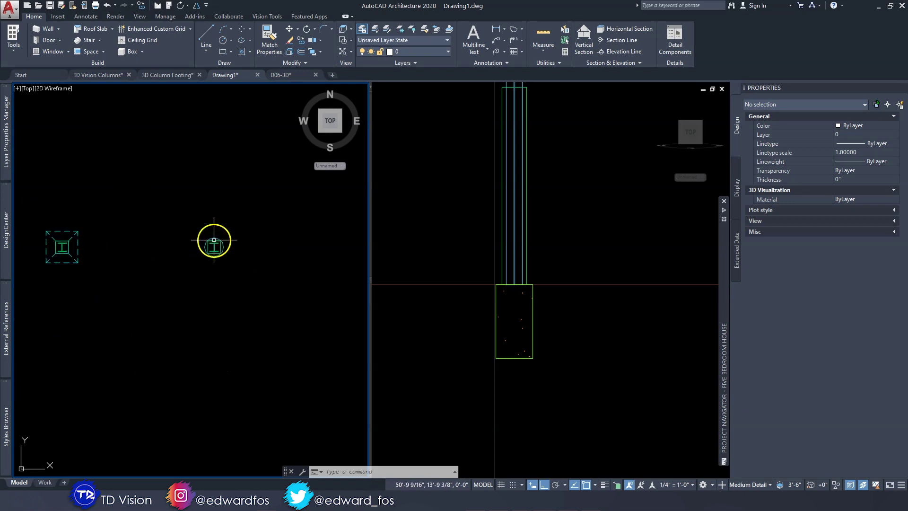
Select the cylinder footing in plan to inspect its outline around the column base, and clear the selection
{"action": "scroll", "coordinate": [190, 245], "scroll_direction": "up", "scroll_amount": 5}
{"action": "left_click", "coordinate": [239, 209]}
{"action": "left_click", "coordinate": [204, 203]}
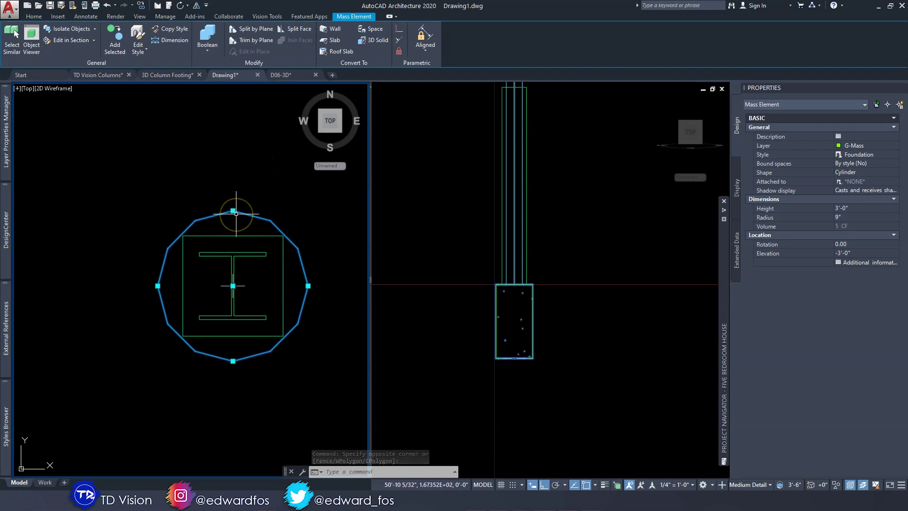
{"action": "key", "text": "Escape"}
Turn the plan viewport to a 3D view of the four footings and set its visual style to Conceptual
{"action": "scroll", "coordinate": [231, 249], "scroll_direction": "down", "scroll_amount": 4}
{"action": "middle_click_drag", "start_coordinate": [259, 310], "coordinate": [191, 274], "text": "shift"}
{"action": "scroll", "coordinate": [198, 271], "scroll_direction": "down", "scroll_amount": 3}
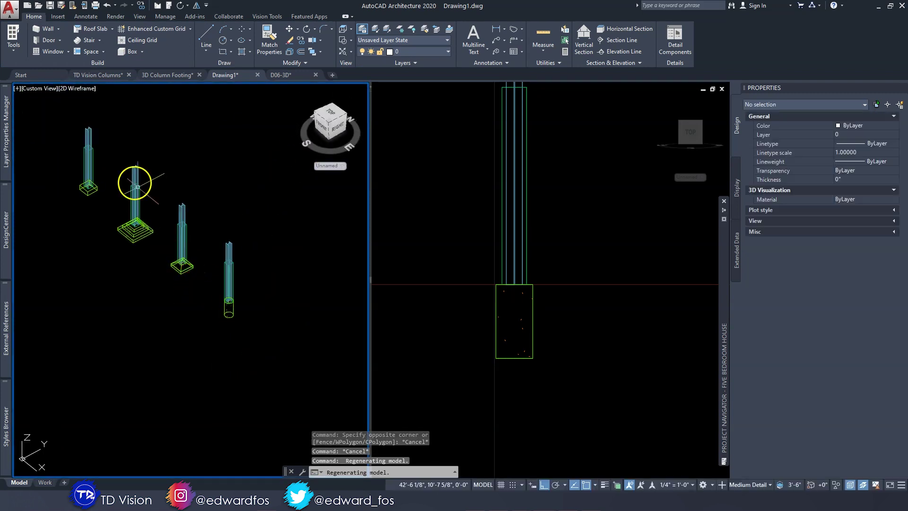
{"action": "left_click", "coordinate": [81, 88]}
{"action": "left_click", "coordinate": [122, 120]}
{"action": "scroll", "coordinate": [211, 287], "scroll_direction": "up", "scroll_amount": 5}
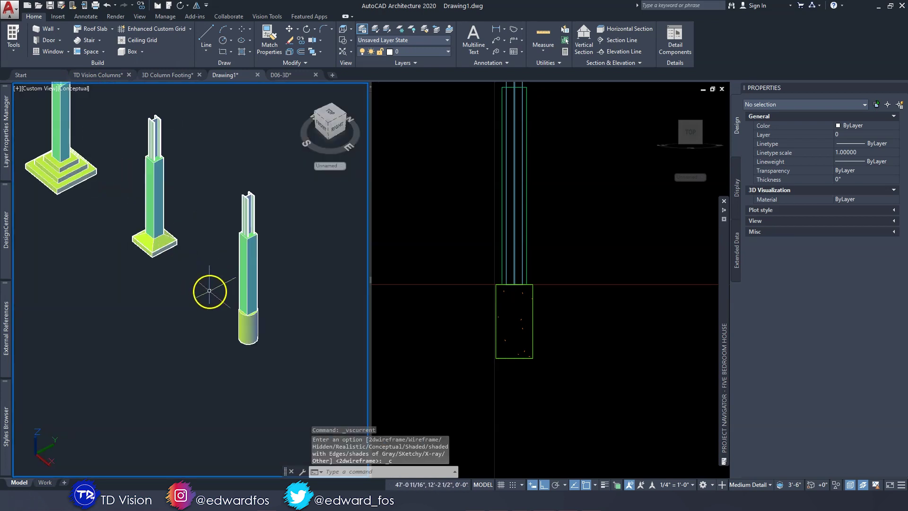
{"action": "middle_click_drag", "start_coordinate": [249, 270], "coordinate": [208, 258], "text": "shift"}
{"action": "scroll", "coordinate": [269, 297], "scroll_direction": "down", "scroll_amount": 3}
{"action": "middle_click_drag", "start_coordinate": [176, 221], "coordinate": [121, 181]}
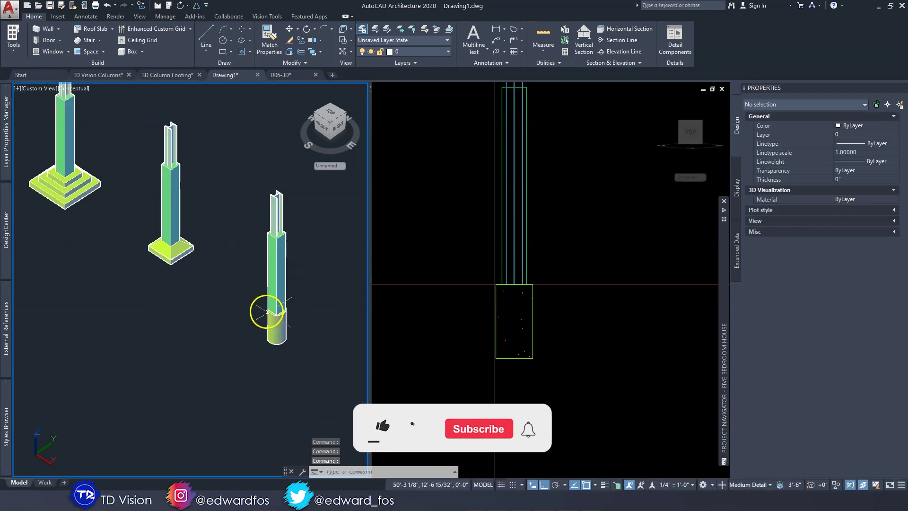
Set the cylinder footing's radius to 12" and clear the selection
{"action": "scroll", "coordinate": [279, 320], "scroll_direction": "up", "scroll_amount": 5}
{"action": "left_click", "coordinate": [273, 314]}
{"action": "left_click", "coordinate": [849, 219]}
{"action": "type", "text": "12"}
{"action": "key", "text": "Return"}
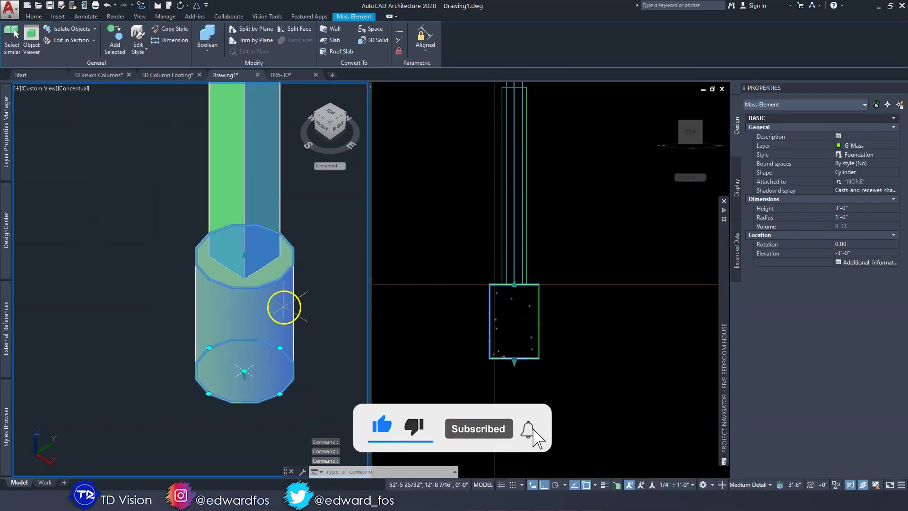
{"action": "key", "text": "Escape"}
{"action": "key", "text": "Escape"}
{"action": "scroll", "coordinate": [224, 282], "scroll_direction": "down", "scroll_amount": 10}
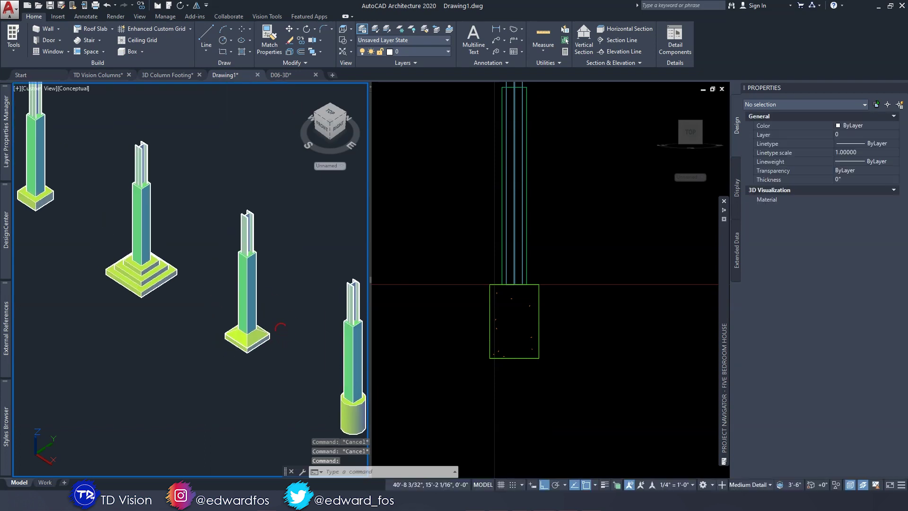
{"action": "scroll", "coordinate": [124, 271], "scroll_direction": "up", "scroll_amount": 6}
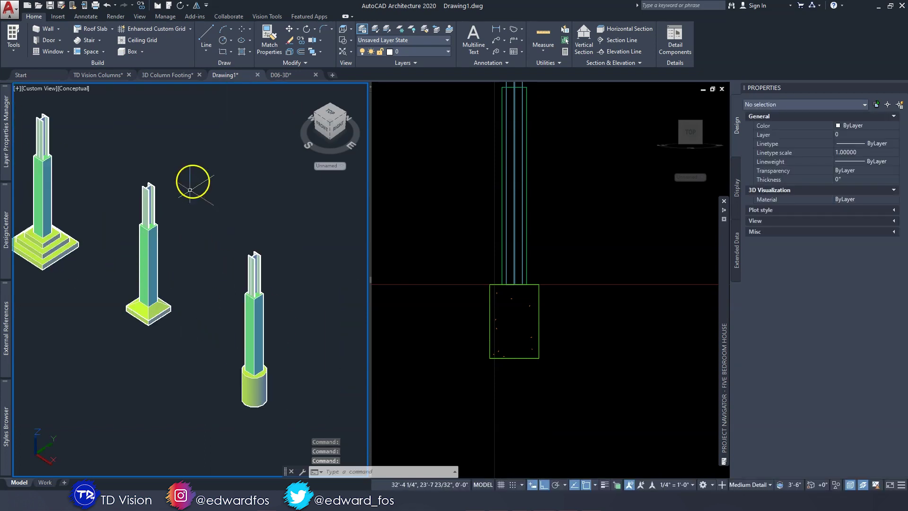
Switch to the 3D Column Footing drawing and examine the combined footing and the two pads joined by a strap beam
{"action": "left_click", "coordinate": [168, 77]}
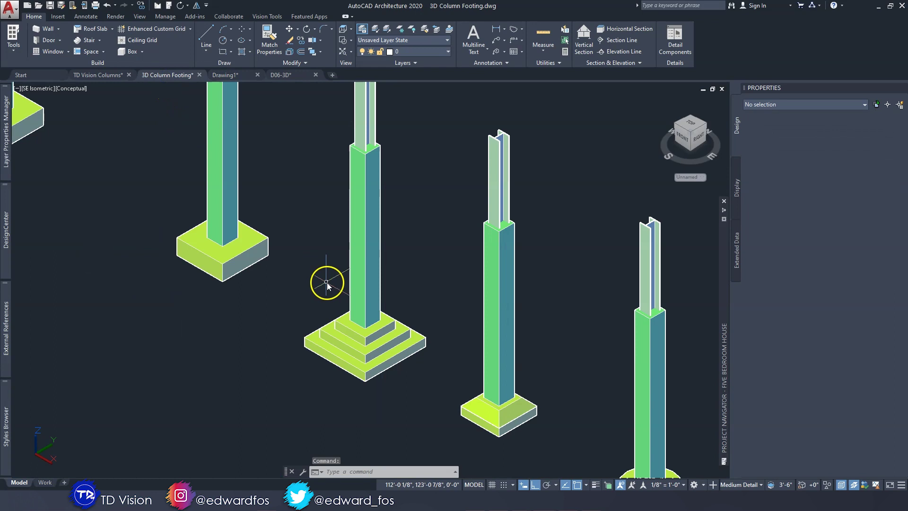
{"action": "scroll", "coordinate": [325, 279], "scroll_direction": "up", "scroll_amount": 5}
{"action": "scroll", "coordinate": [322, 271], "scroll_direction": "up", "scroll_amount": 3}
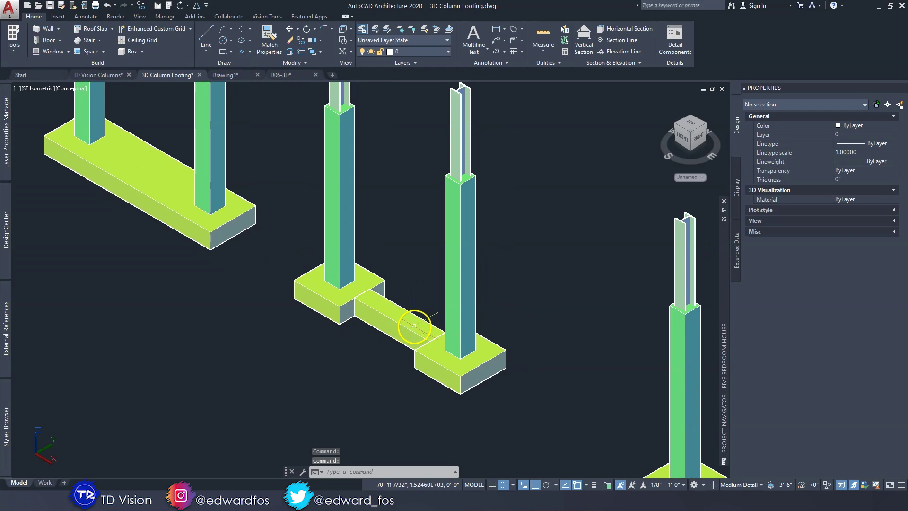
{"action": "scroll", "coordinate": [417, 325], "scroll_direction": "up", "scroll_amount": 3}
{"action": "scroll", "coordinate": [291, 263], "scroll_direction": "down", "scroll_amount": 3}
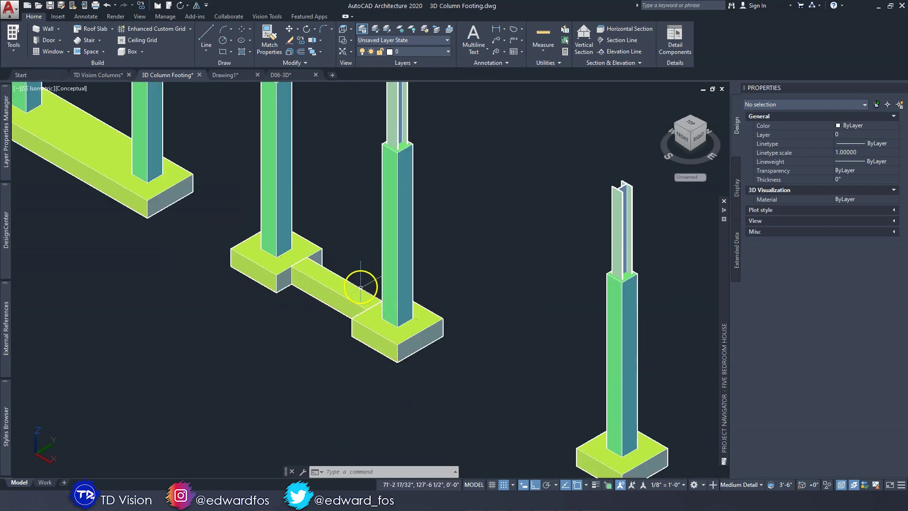
{"action": "scroll", "coordinate": [360, 287], "scroll_direction": "down", "scroll_amount": 2}
{"action": "scroll", "coordinate": [334, 280], "scroll_direction": "down", "scroll_amount": 1}
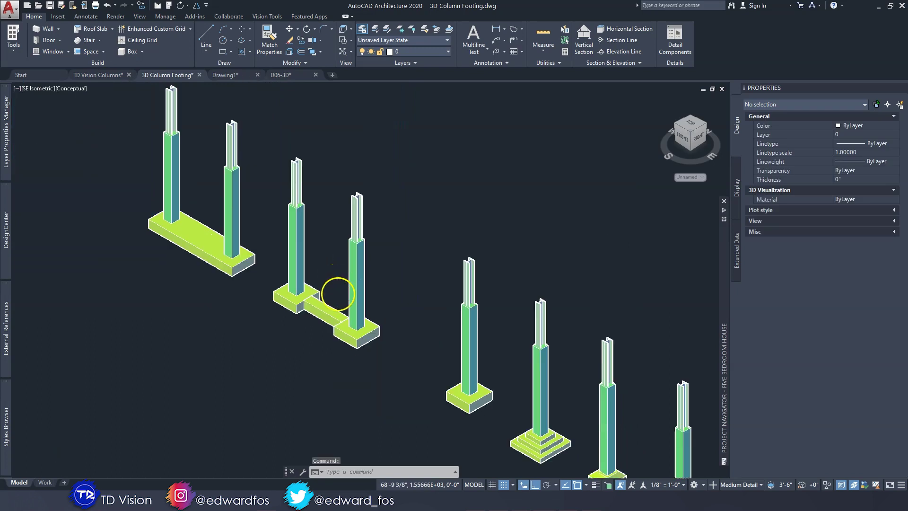
{"action": "scroll", "coordinate": [338, 294], "scroll_direction": "up", "scroll_amount": 3}
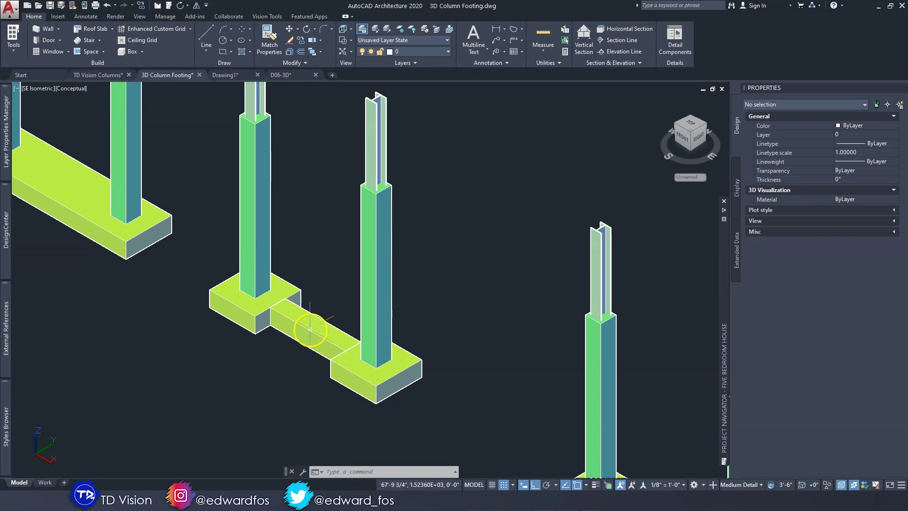
{"action": "middle_click_drag", "start_coordinate": [143, 216], "coordinate": [327, 376]}
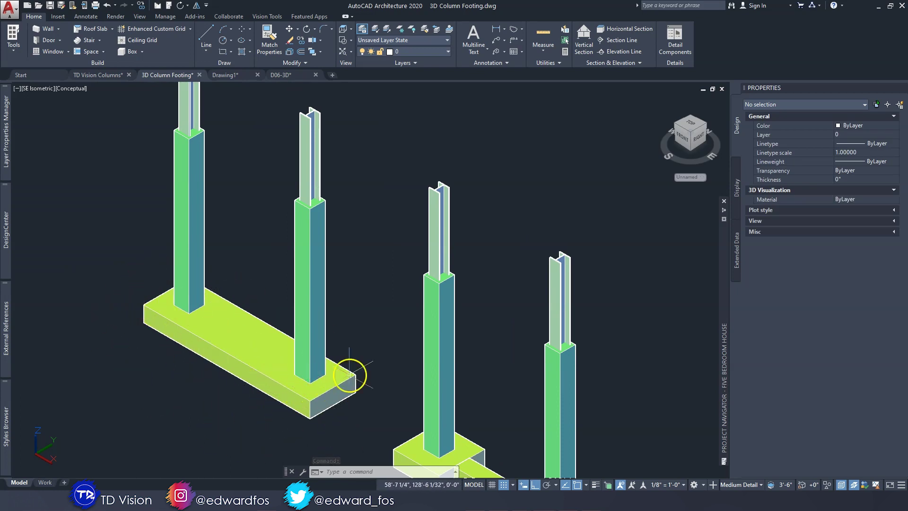
{"action": "middle_click_drag", "start_coordinate": [371, 381], "coordinate": [336, 334]}
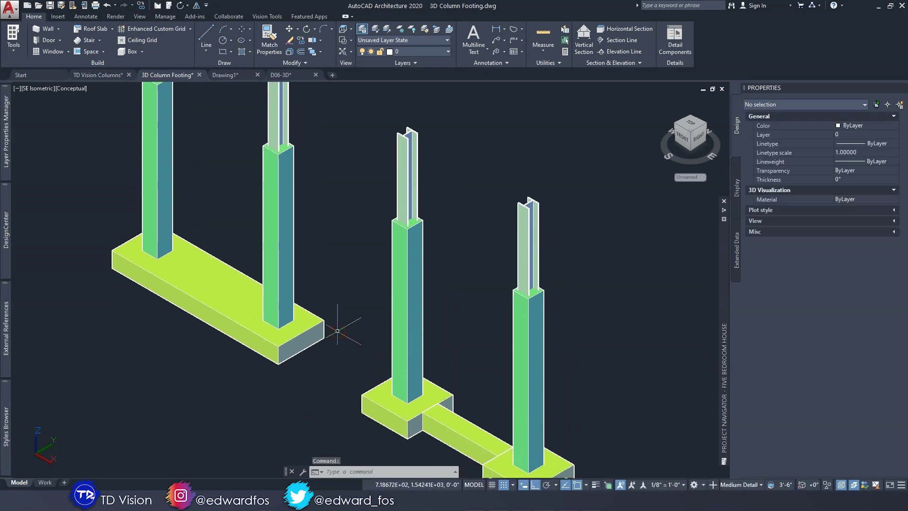
Select the long combined footing under two columns to check its mass element shape and dimensions
{"action": "left_click", "coordinate": [206, 286]}
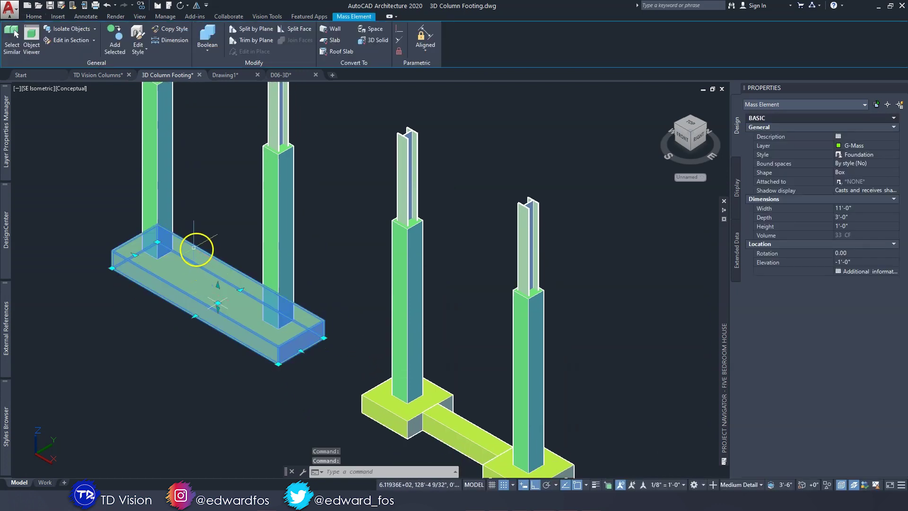
{"action": "middle_click_drag", "start_coordinate": [502, 401], "coordinate": [378, 264]}
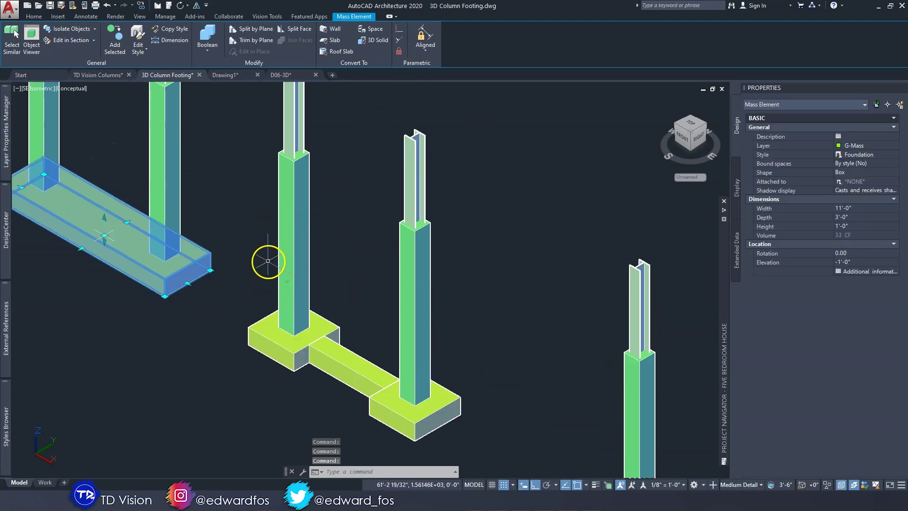
{"action": "scroll", "coordinate": [269, 260], "scroll_direction": "down", "scroll_amount": 3}
{"action": "scroll", "coordinate": [305, 332], "scroll_direction": "up", "scroll_amount": 3}
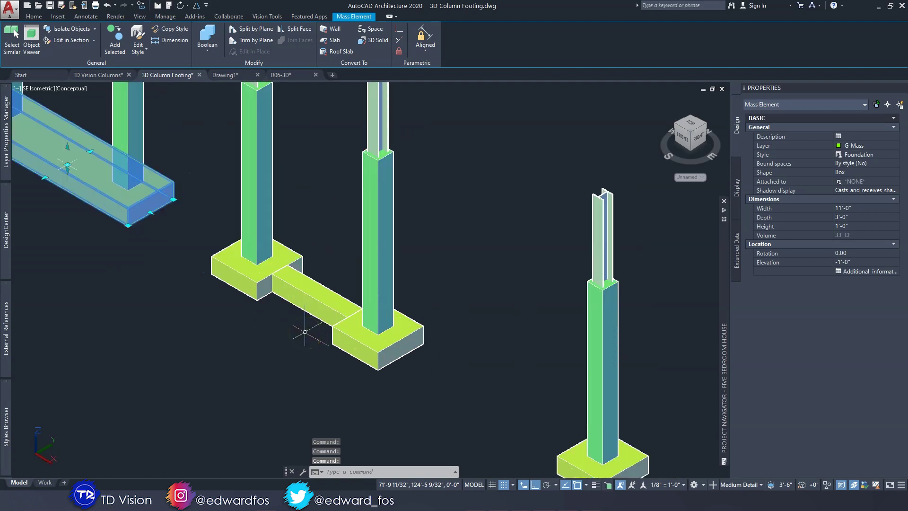
{"action": "scroll", "coordinate": [332, 309], "scroll_direction": "down", "scroll_amount": 5}
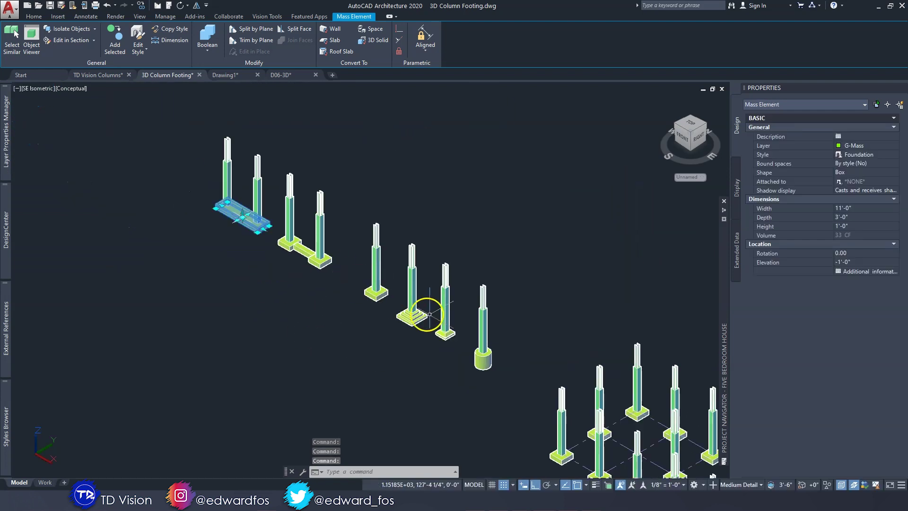
Inspect the properties of the strap beam and of the adjoining pad in the connected footing
{"action": "scroll", "coordinate": [280, 250], "scroll_direction": "up", "scroll_amount": 4}
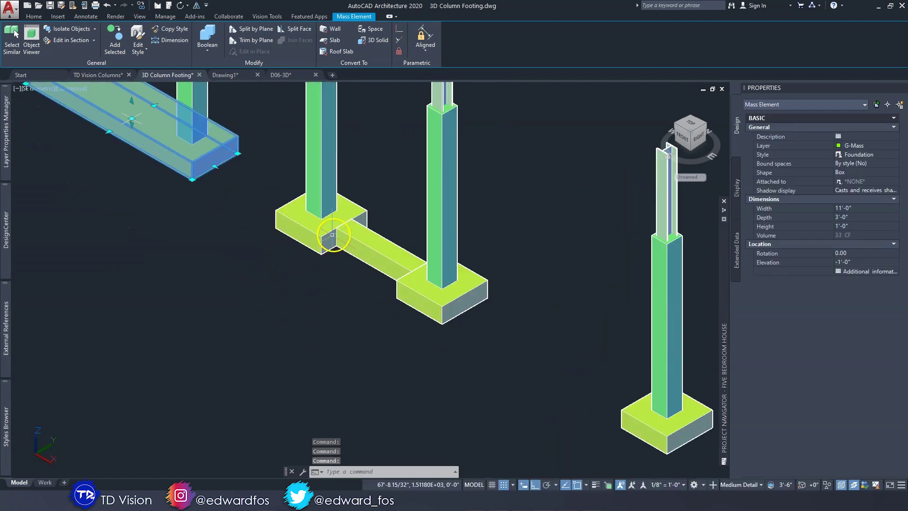
{"action": "scroll", "coordinate": [332, 234], "scroll_direction": "up", "scroll_amount": 2}
{"action": "left_click", "coordinate": [393, 254]}
{"action": "middle_click_drag", "start_coordinate": [425, 261], "coordinate": [354, 247]}
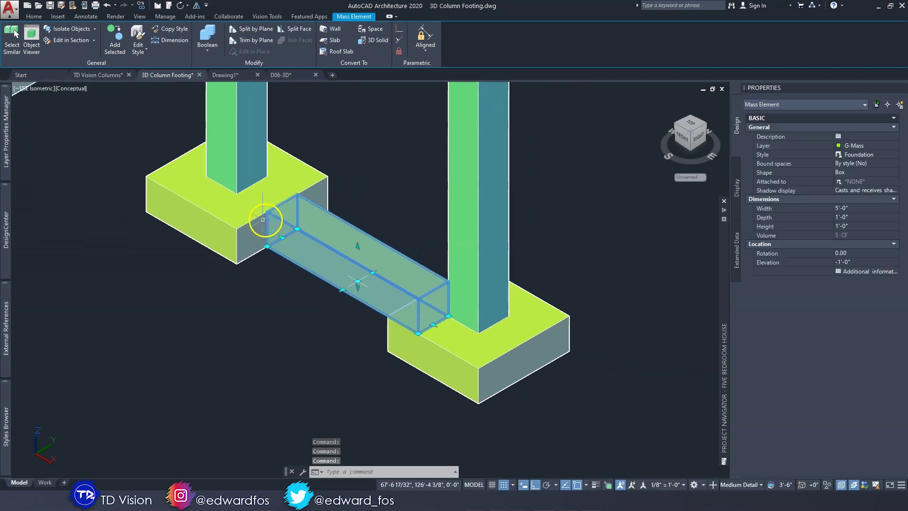
{"action": "left_click", "coordinate": [233, 229]}
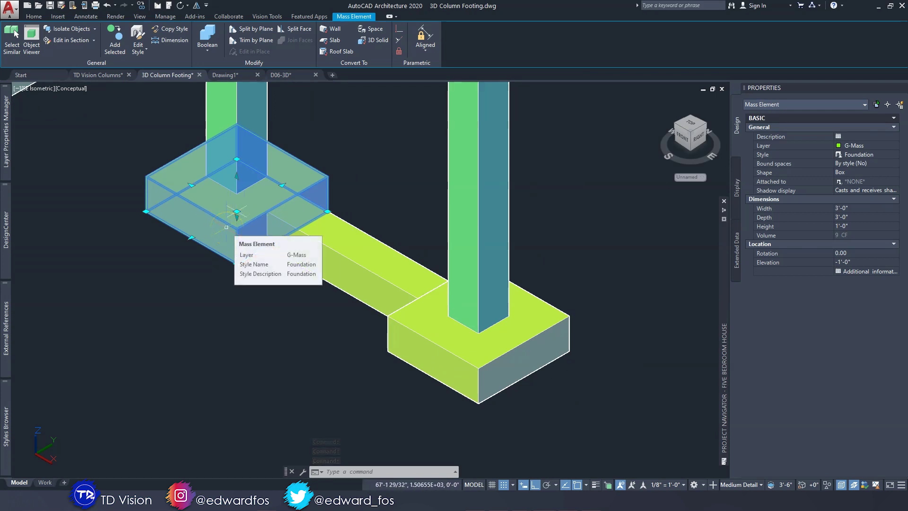
{"action": "left_click", "coordinate": [392, 245]}
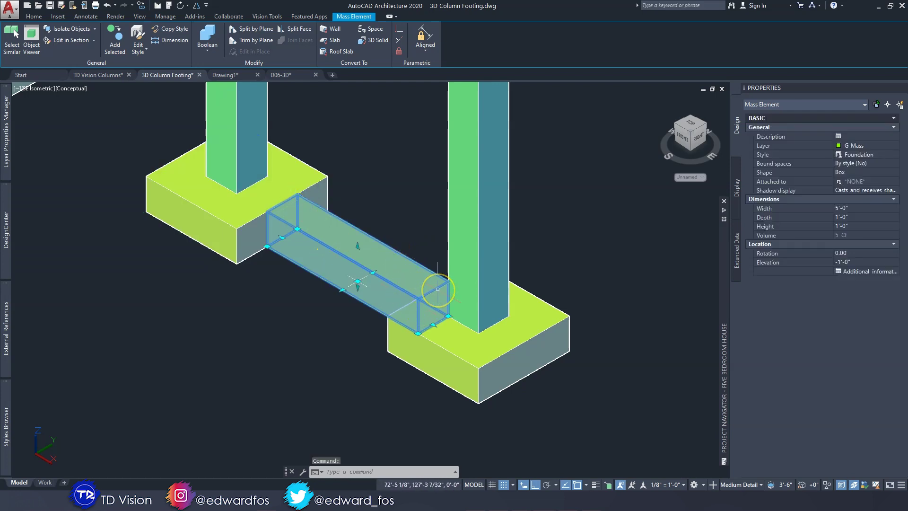
{"action": "scroll", "coordinate": [405, 260], "scroll_direction": "down", "scroll_amount": 4}
Examine the column grid with its pad footings in 3D, select one pad to check it, and clear the selection
{"action": "middle_click_drag", "start_coordinate": [565, 315], "coordinate": [312, 187]}
{"action": "middle_click_drag", "start_coordinate": [489, 322], "coordinate": [308, 171]}
{"action": "middle_click_drag", "start_coordinate": [561, 322], "coordinate": [354, 211]}
{"action": "middle_click_drag", "start_coordinate": [372, 258], "coordinate": [314, 243]}
{"action": "left_click", "coordinate": [378, 198]}
{"action": "middle_click_drag", "start_coordinate": [378, 197], "coordinate": [461, 248], "text": "shift"}
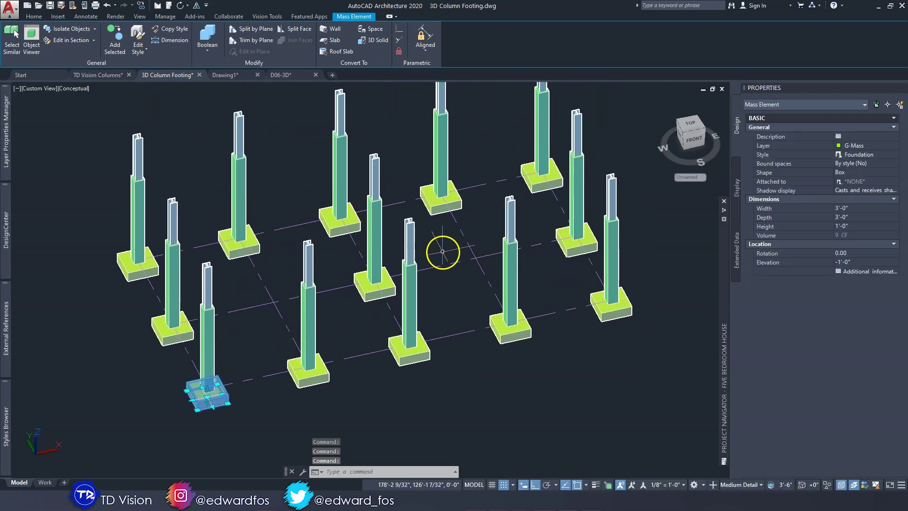
{"action": "scroll", "coordinate": [402, 237], "scroll_direction": "down", "scroll_amount": 3}
{"action": "key", "text": "Escape"}
{"action": "key", "text": "Escape"}
{"action": "scroll", "coordinate": [385, 243], "scroll_direction": "up", "scroll_amount": 4}
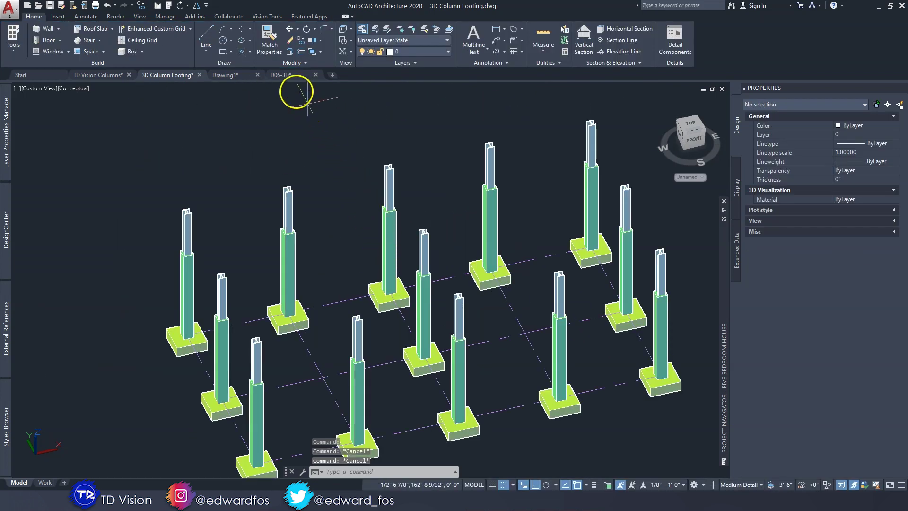
Switch to the D06-3D house drawing and examine the strap footing under the two porch columns
{"action": "left_click", "coordinate": [281, 75]}
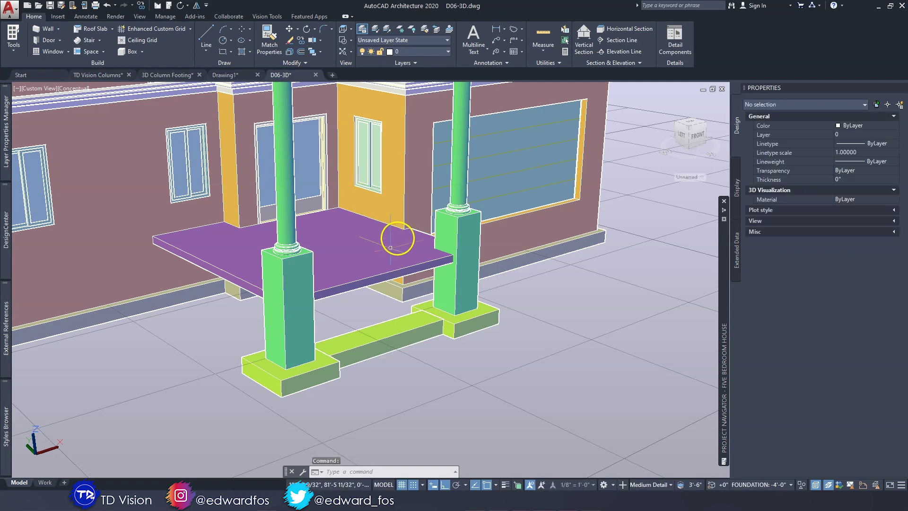
{"action": "scroll", "coordinate": [404, 256], "scroll_direction": "down", "scroll_amount": 3}
{"action": "scroll", "coordinate": [440, 246], "scroll_direction": "up", "scroll_amount": 4}
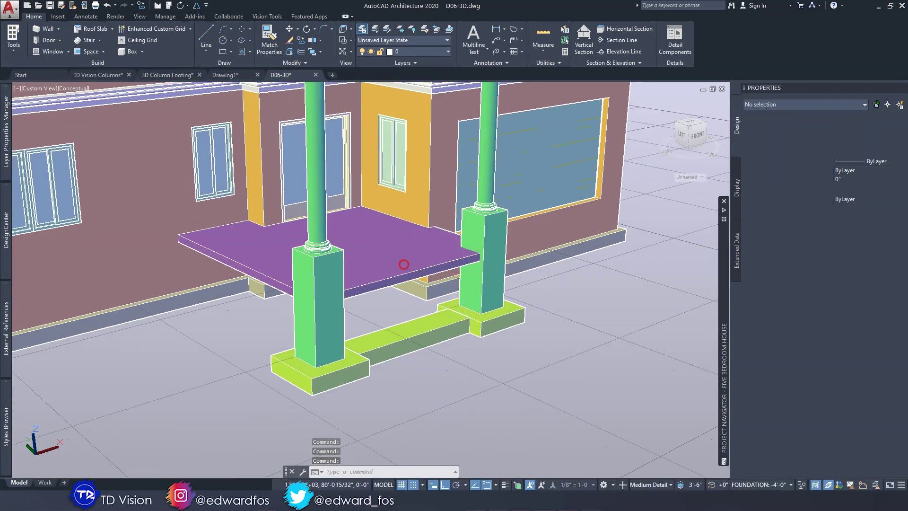
{"action": "scroll", "coordinate": [404, 274], "scroll_direction": "down", "scroll_amount": 3}
{"action": "scroll", "coordinate": [409, 295], "scroll_direction": "up", "scroll_amount": 4}
{"action": "middle_click_drag", "start_coordinate": [411, 298], "coordinate": [436, 326], "text": "shift"}
{"action": "middle_click_drag", "start_coordinate": [436, 326], "coordinate": [430, 290]}
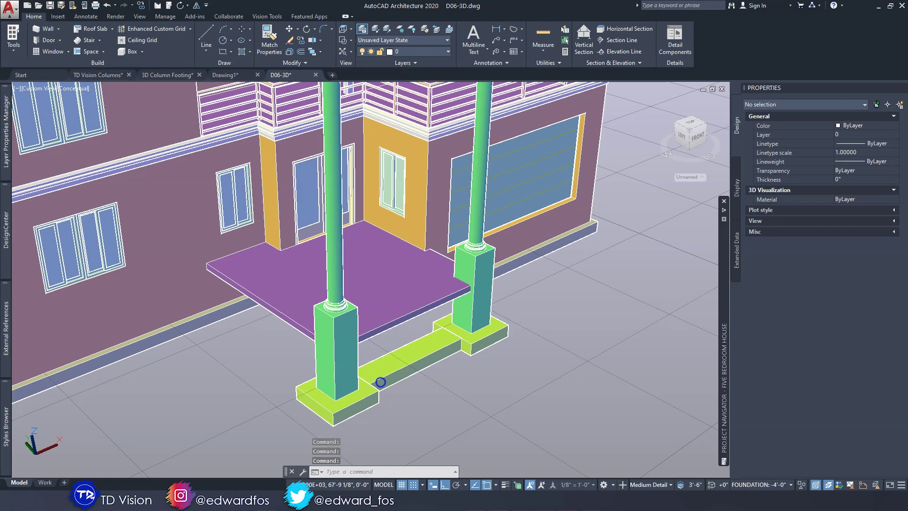
Select the house's foundation and locate D06-Foundation in the list of external references
{"action": "left_click", "coordinate": [170, 101]}
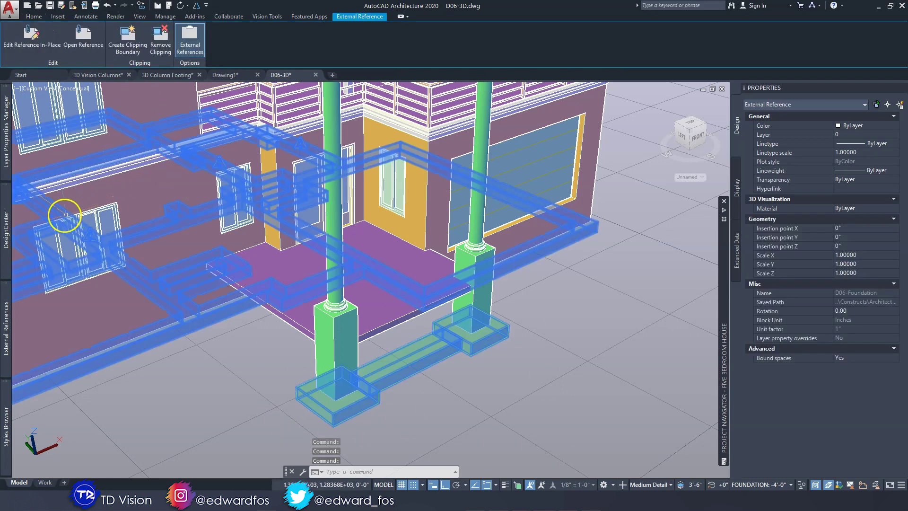
{"action": "mouse_move", "coordinate": [13, 334]}
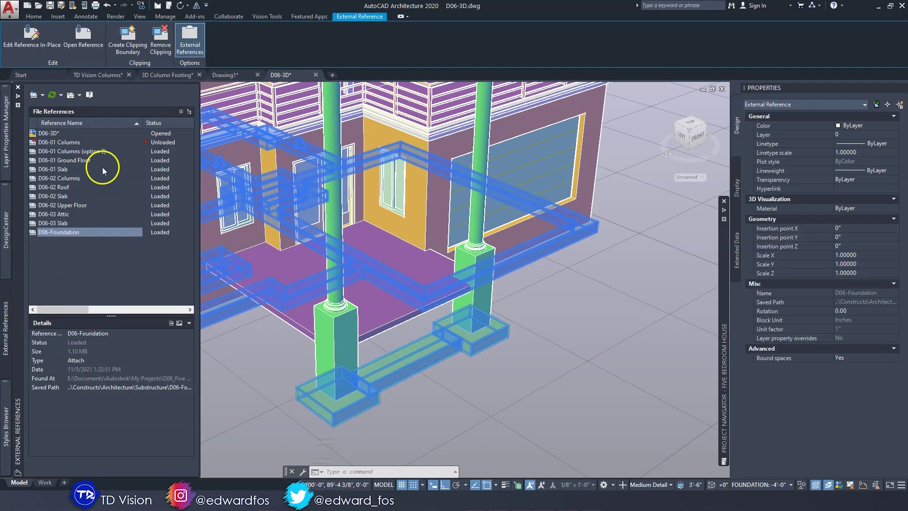
{"action": "left_click", "coordinate": [69, 235]}
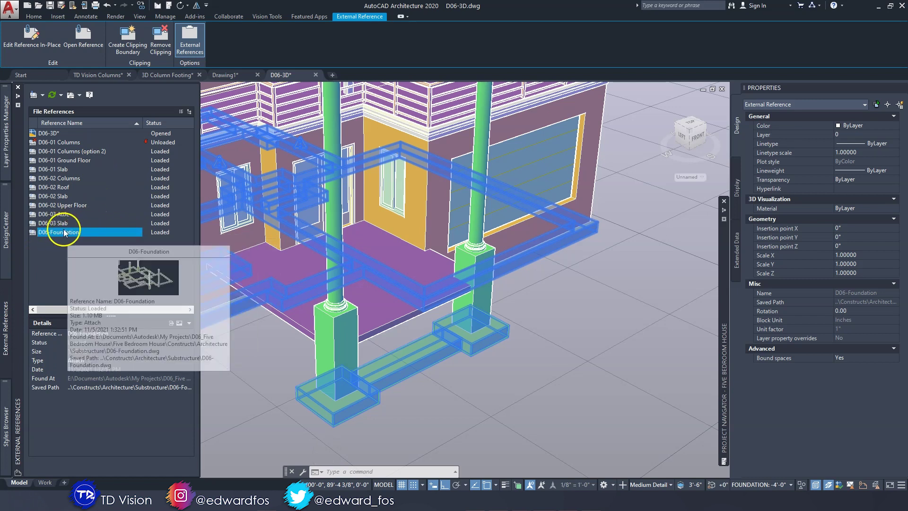
Select the D06-01 Columns (option 2) external reference and open its reference options
{"action": "left_click", "coordinate": [68, 154]}
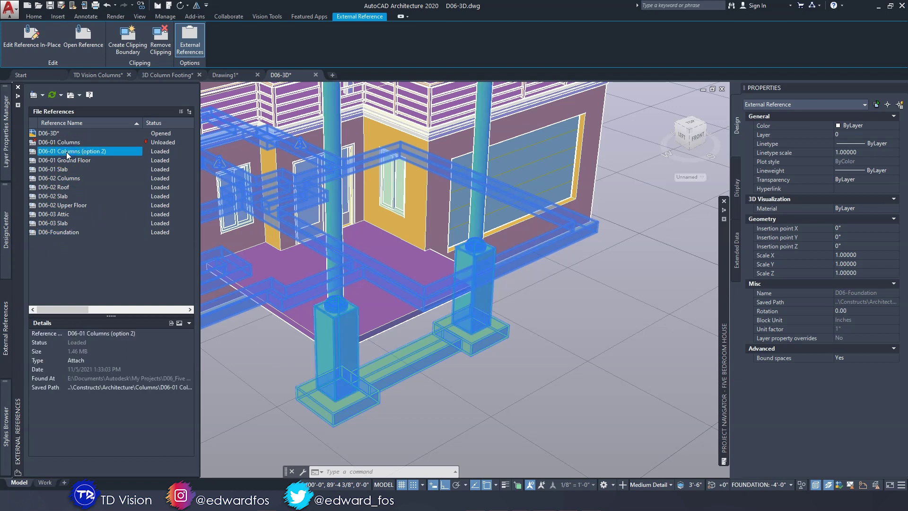
{"action": "left_click", "coordinate": [59, 143]}
{"action": "left_click", "coordinate": [55, 151]}
{"action": "right_click", "coordinate": [57, 154]}
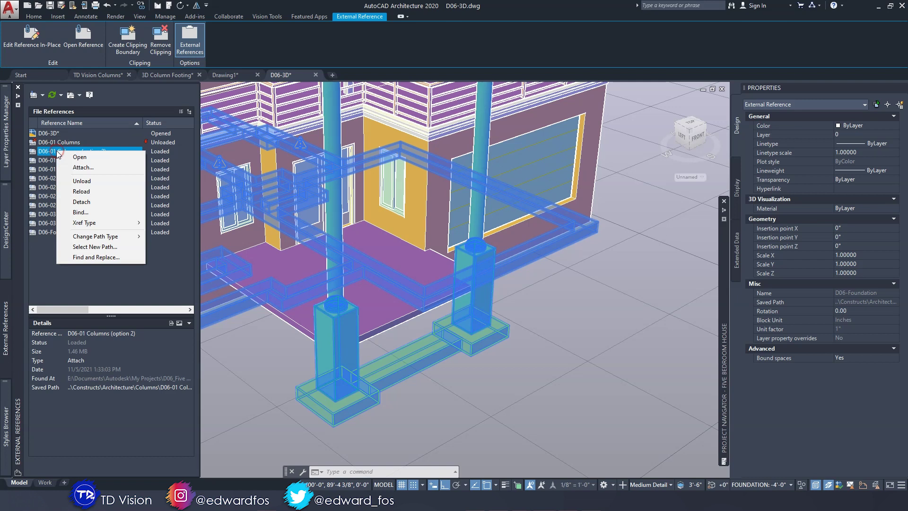